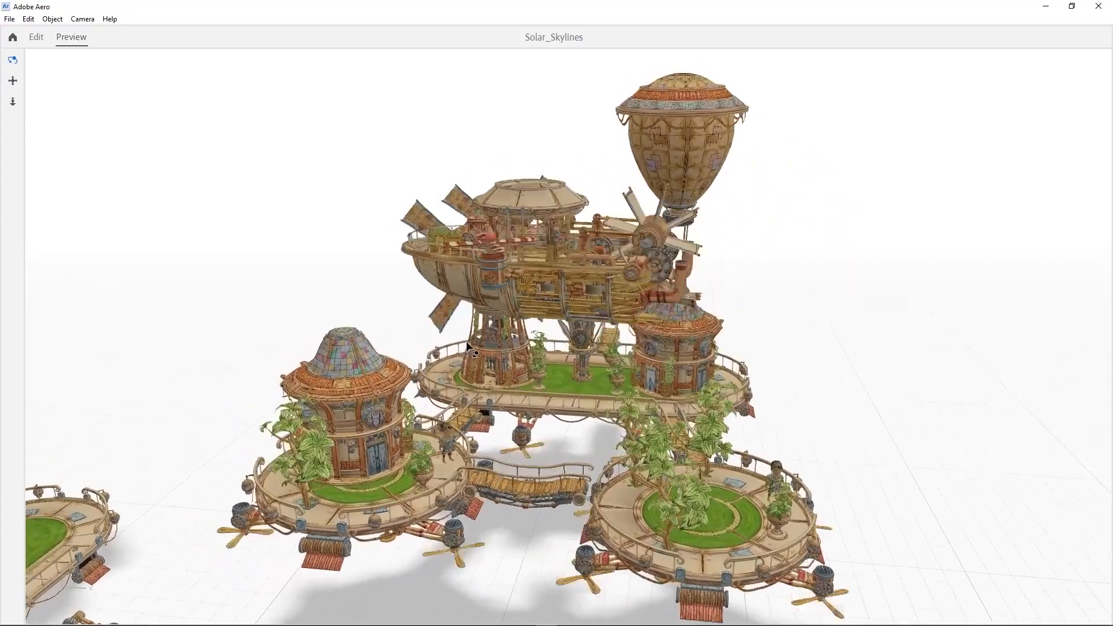
# - Open the behavior builder for Character- 2 and add a Tap trigger
pyautogui.moveTo(470, 347)
pyautogui.mouseDown()
pyautogui.moveTo(445, 341)
pyautogui.moveTo(489, 342)
pyautogui.mouseUp()
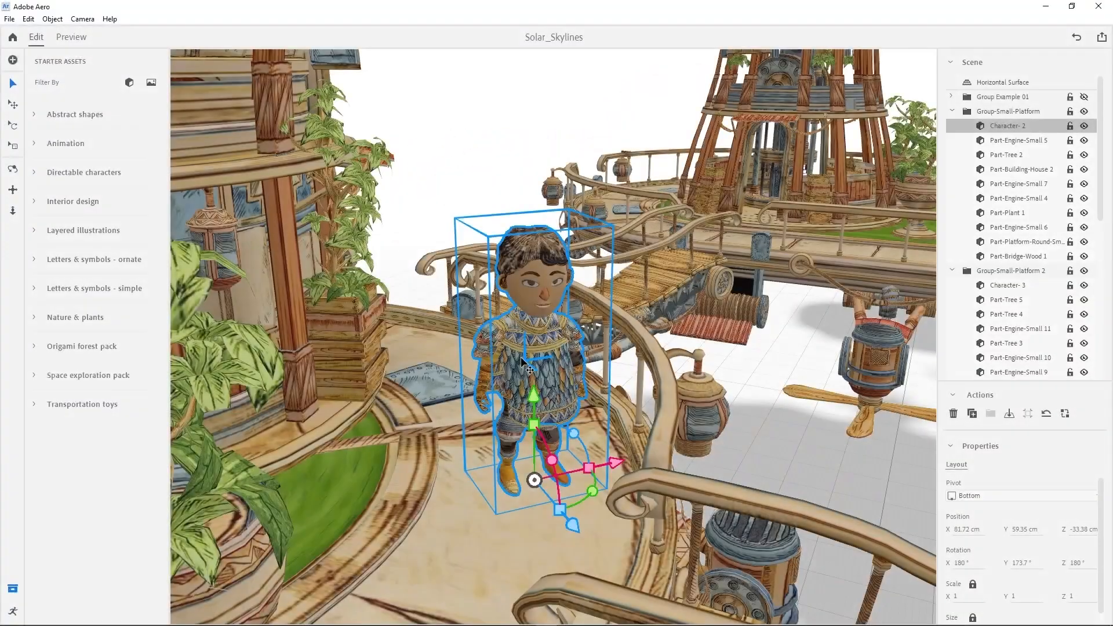
pyautogui.click(12, 612)
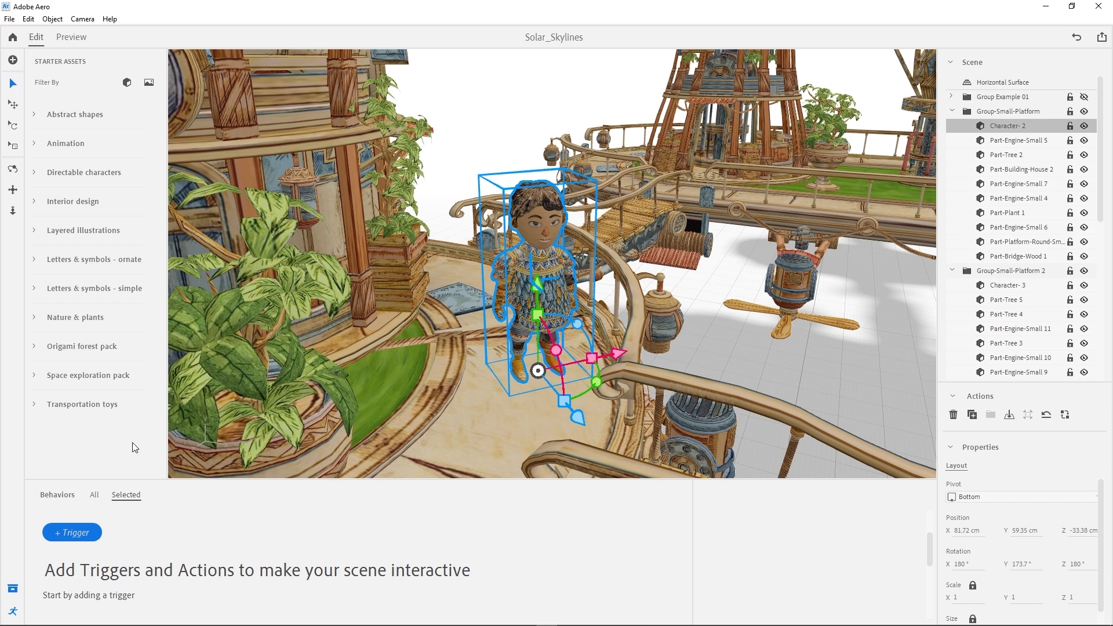
pyautogui.click(67, 532)
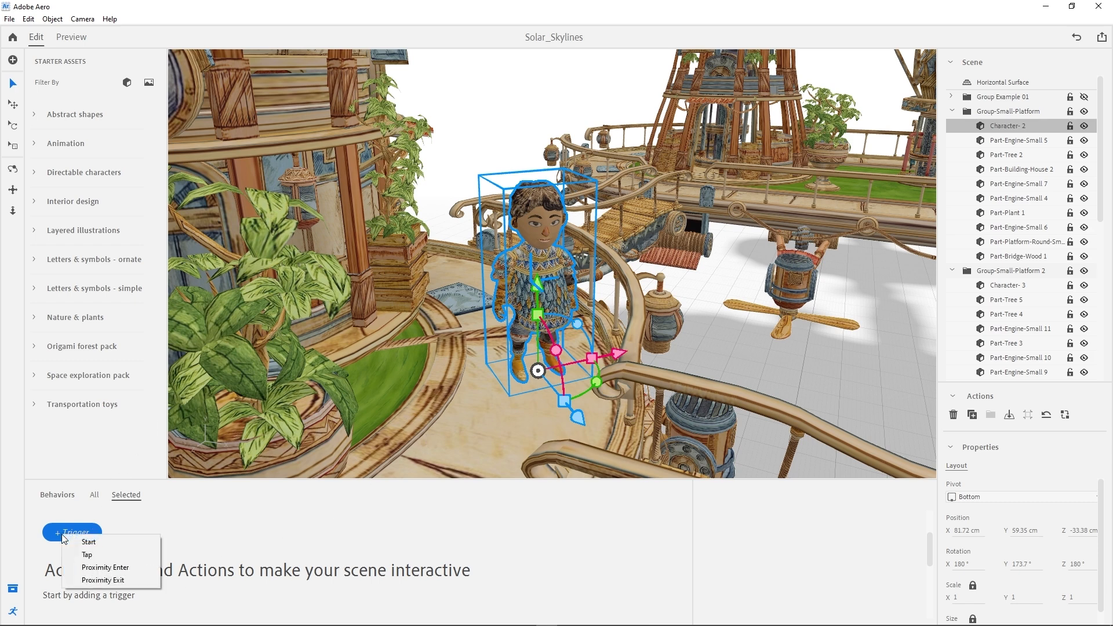
pyautogui.click(101, 554)
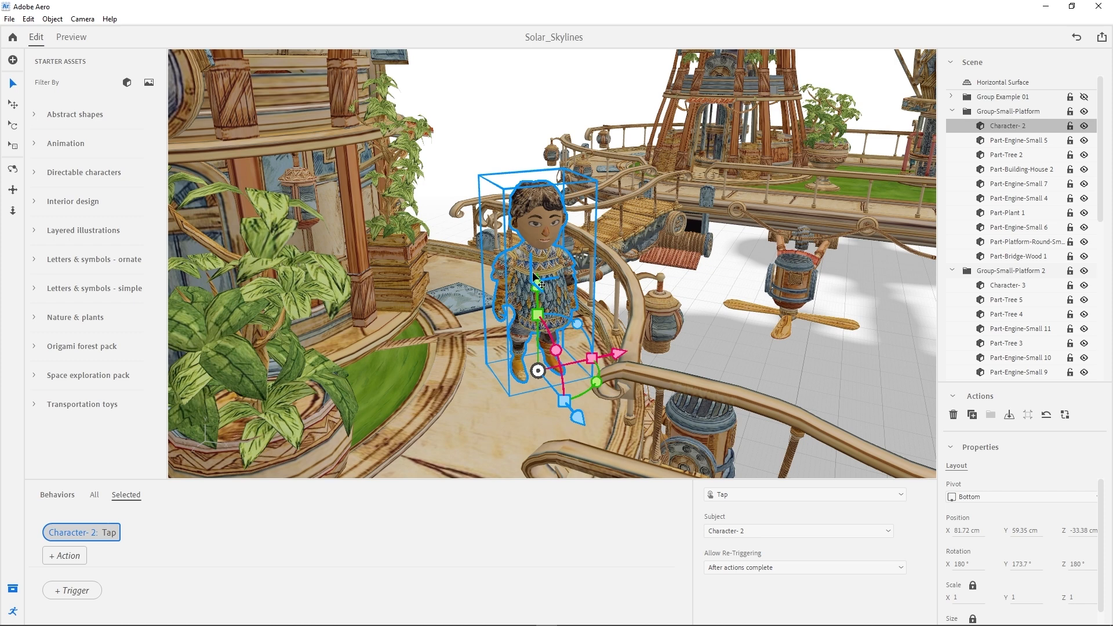
# - Add a Play animation action to the Tap trigger with Character- 2 as its subject
pyautogui.click(70, 556)
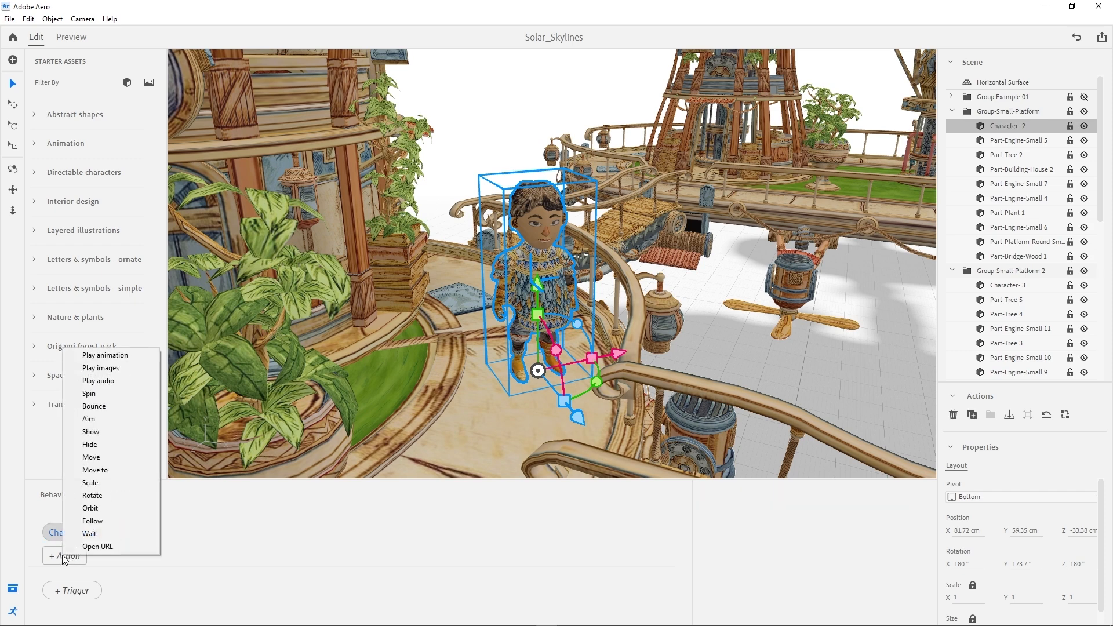
pyautogui.click(111, 355)
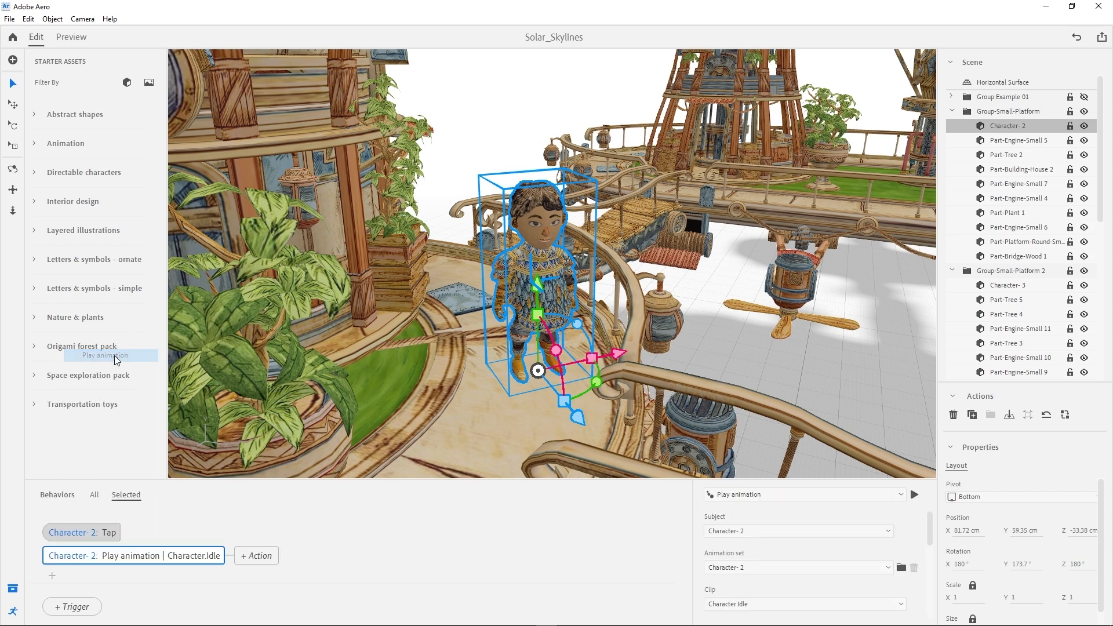
pyautogui.click(757, 493)
pyautogui.click(756, 494)
pyautogui.scroll(-3, 829, 528)
pyautogui.scroll(3, 829, 528)
pyautogui.scroll(-2, 829, 529)
pyautogui.scroll(3, 829, 528)
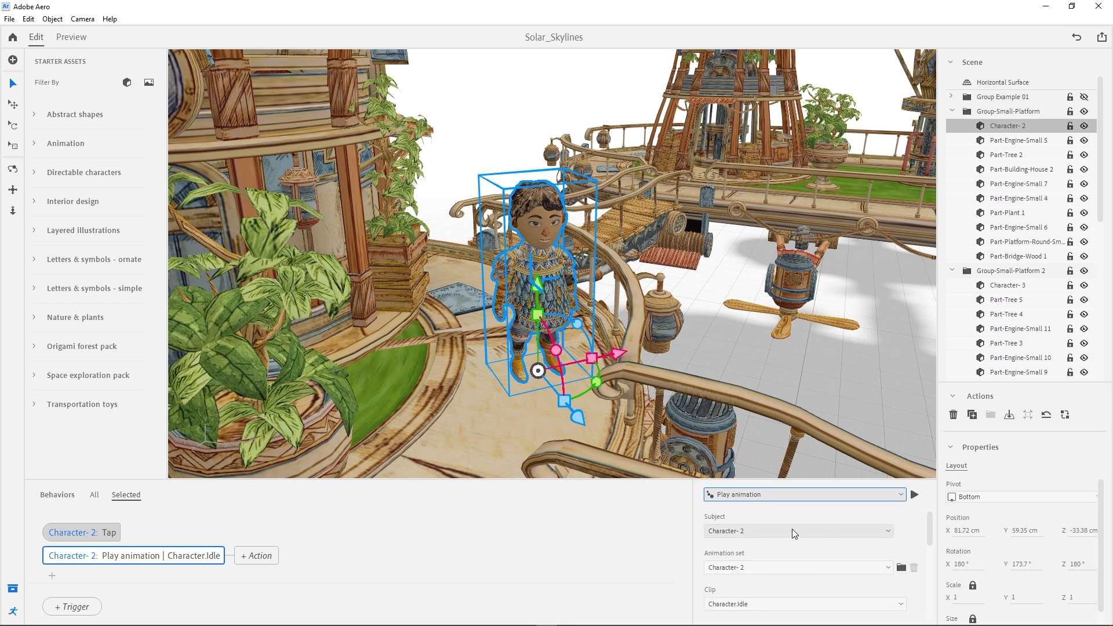
pyautogui.click(775, 528)
pyautogui.click(761, 528)
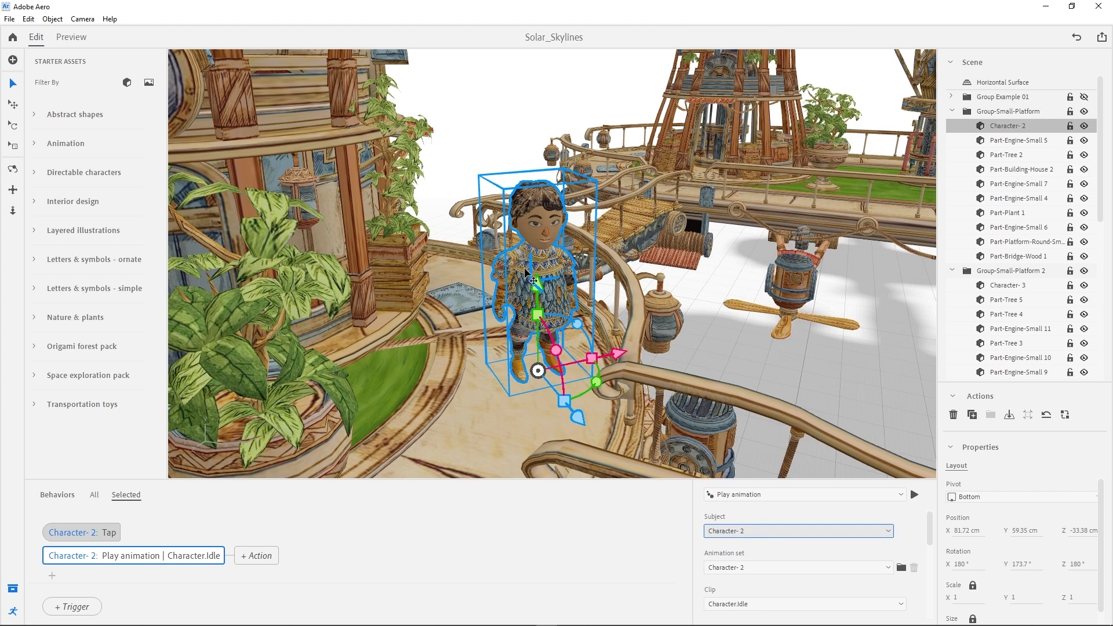
# - Set the action's animation set to Character- 2 and its clip to Character.Wave, and preview the animation
pyautogui.click(751, 567)
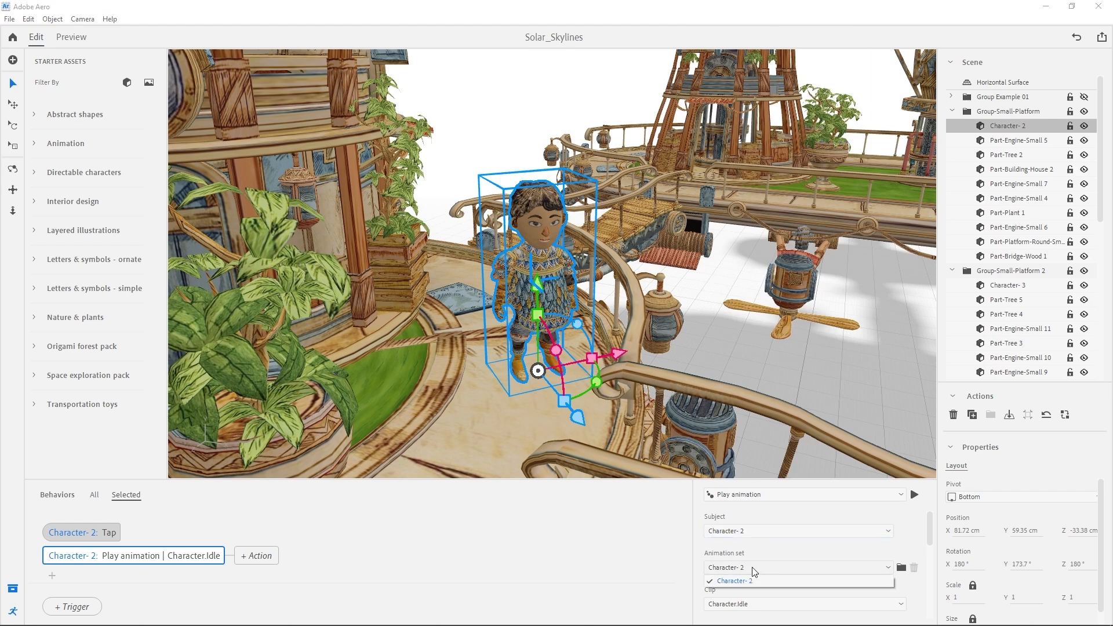
pyautogui.click(753, 579)
pyautogui.scroll(-1, 767, 549)
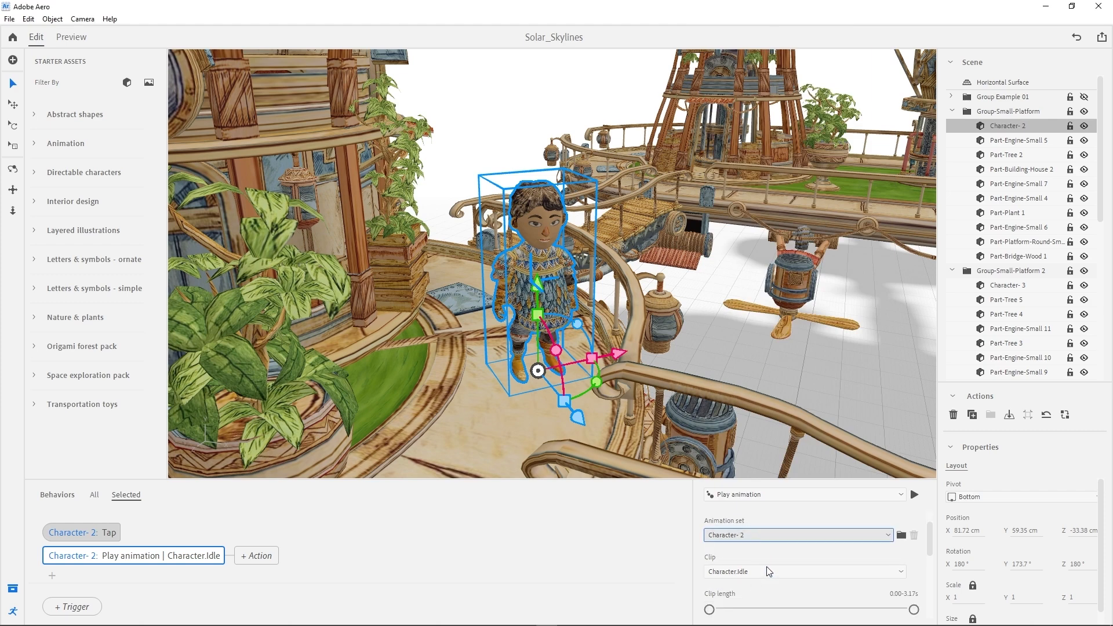
pyautogui.click(774, 568)
pyautogui.click(770, 558)
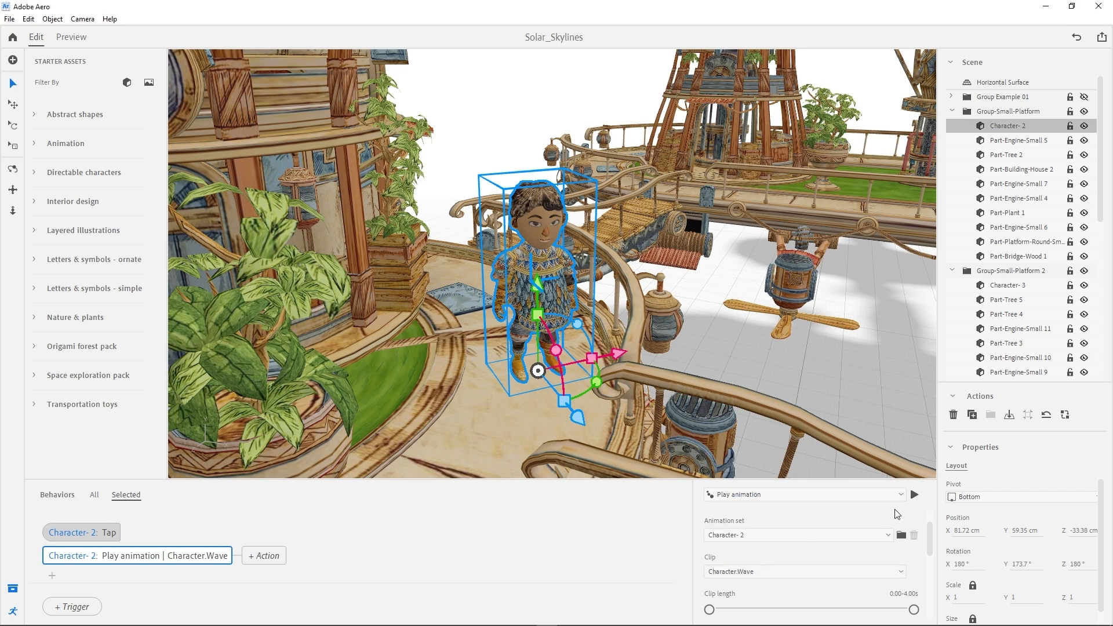
pyautogui.click(914, 495)
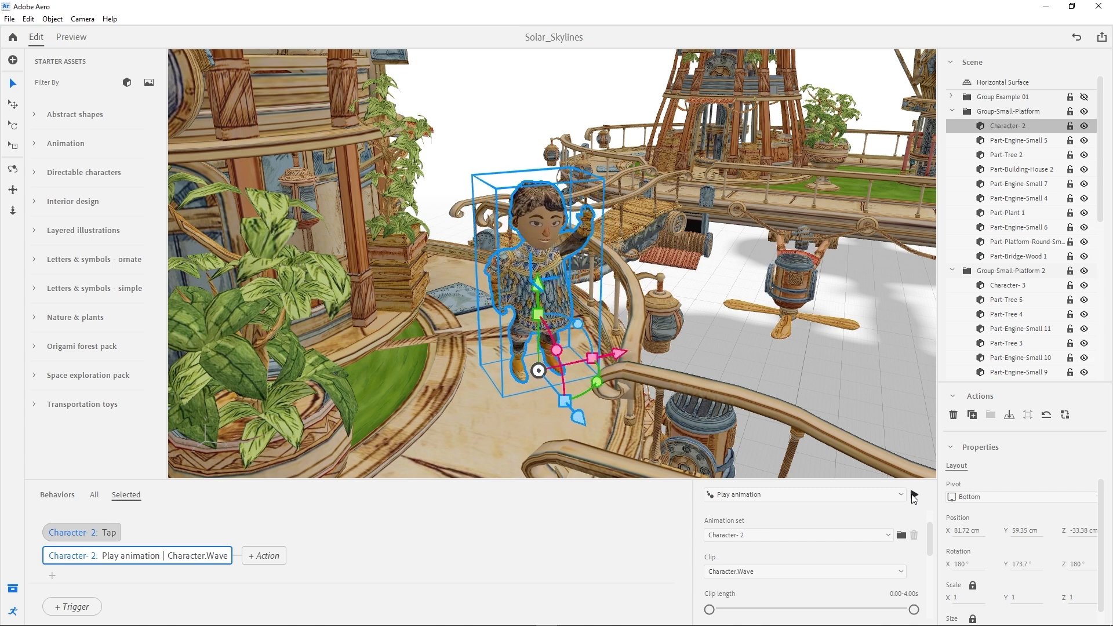
# - Examine the wave animation's clip length, speed, transition, treadmill, start position, play count, delay and looping options
pyautogui.scroll(-1, 828, 524)
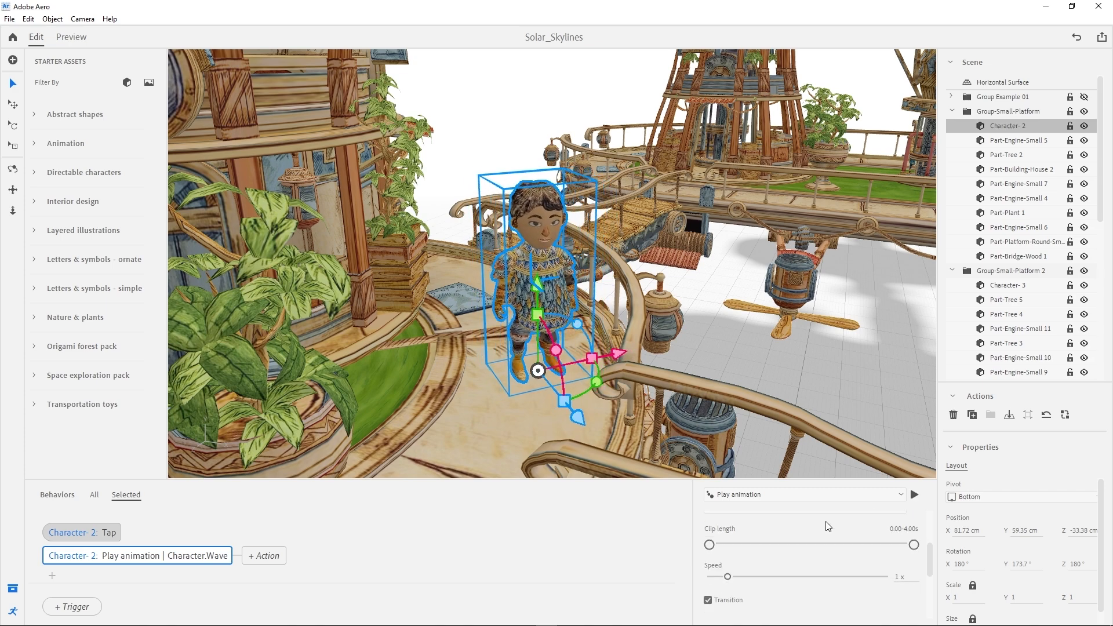
pyautogui.scroll(1, 814, 531)
pyautogui.scroll(-1, 823, 539)
pyautogui.scroll(1, 837, 538)
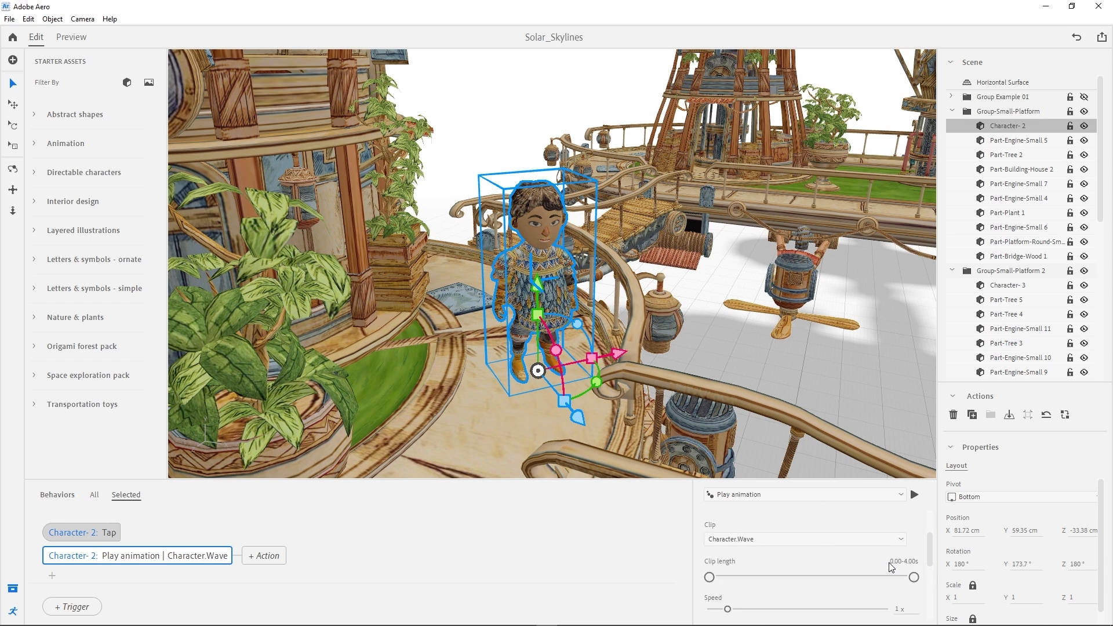
pyautogui.scroll(-1, 748, 568)
pyautogui.scroll(-1, 747, 569)
pyautogui.scroll(-1, 717, 566)
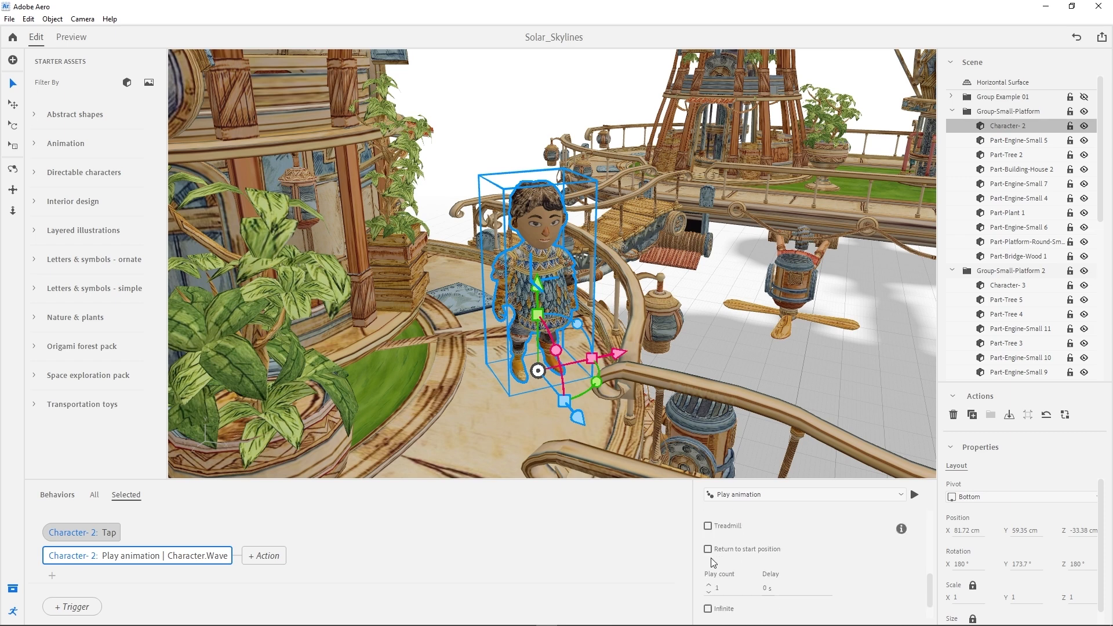
pyautogui.scroll(-1, 713, 557)
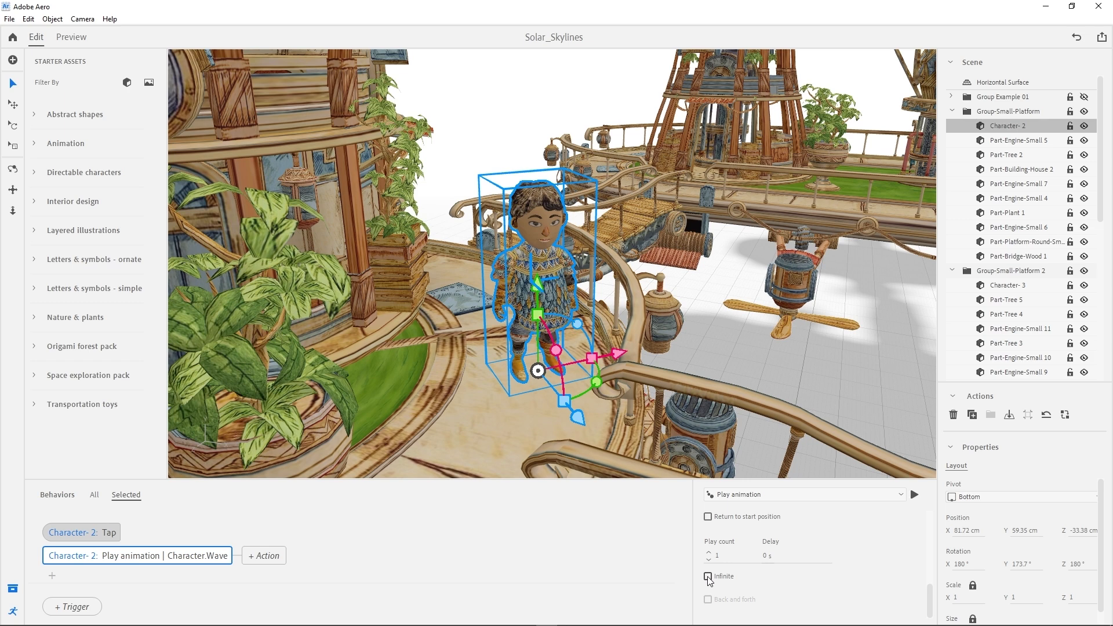
pyautogui.scroll(3, 788, 573)
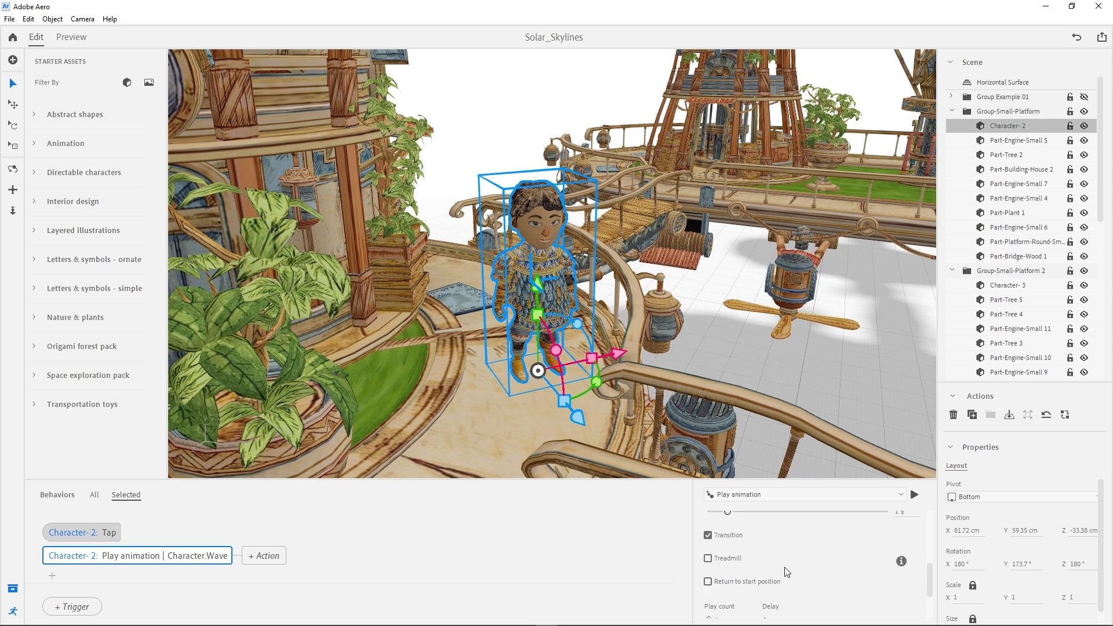
pyautogui.scroll(3, 804, 565)
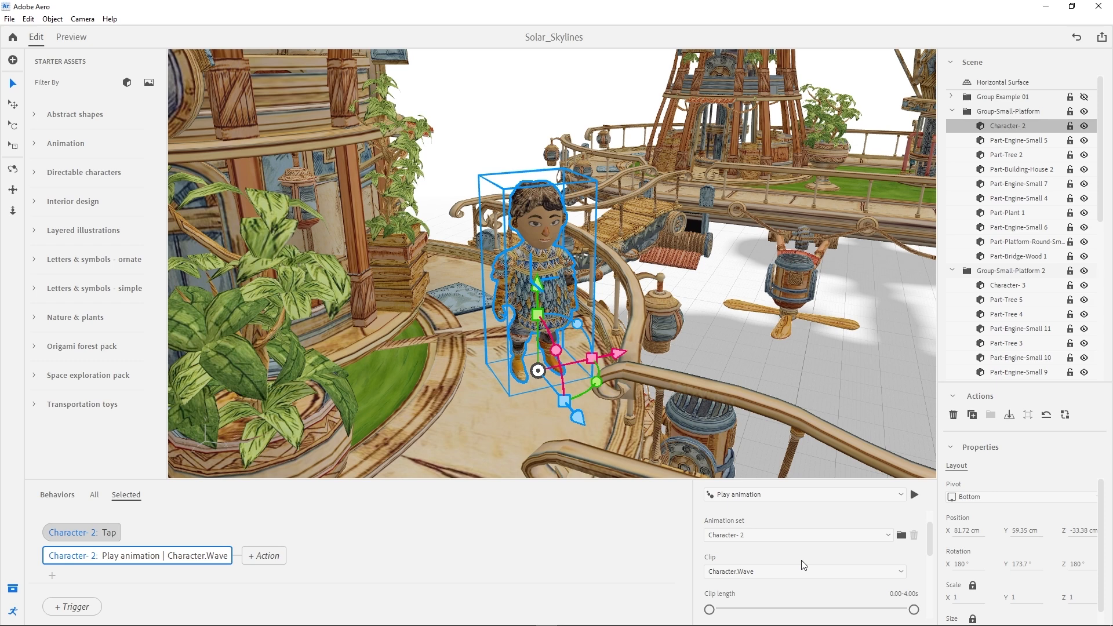
pyautogui.scroll(1, 804, 565)
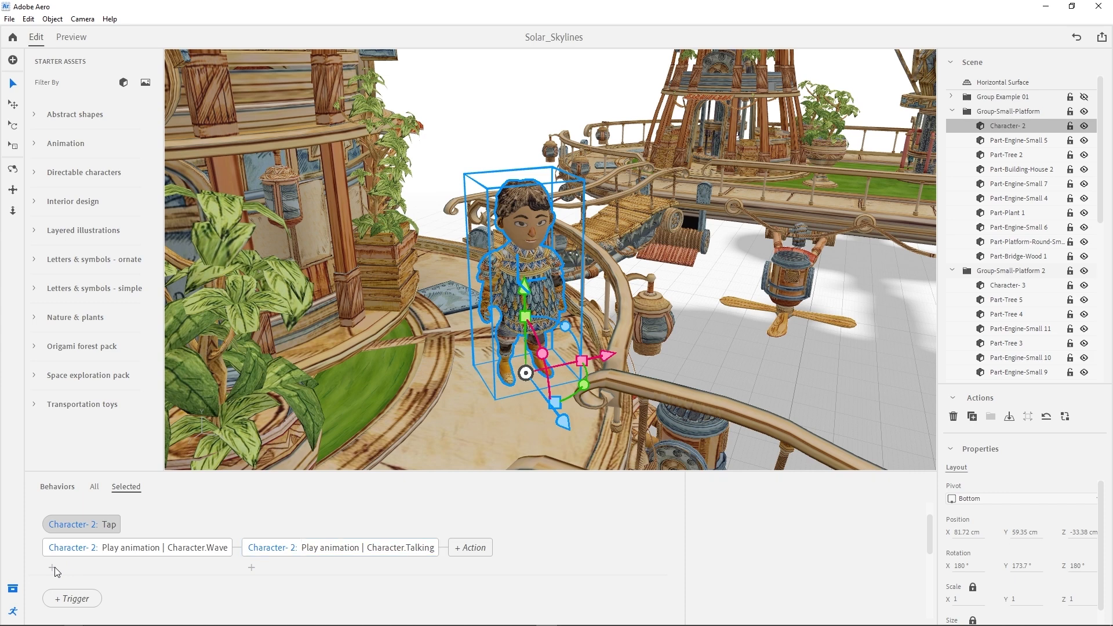
# - Add Aim and Play audio actions that run together with the Character.Wave animation
pyautogui.click(53, 568)
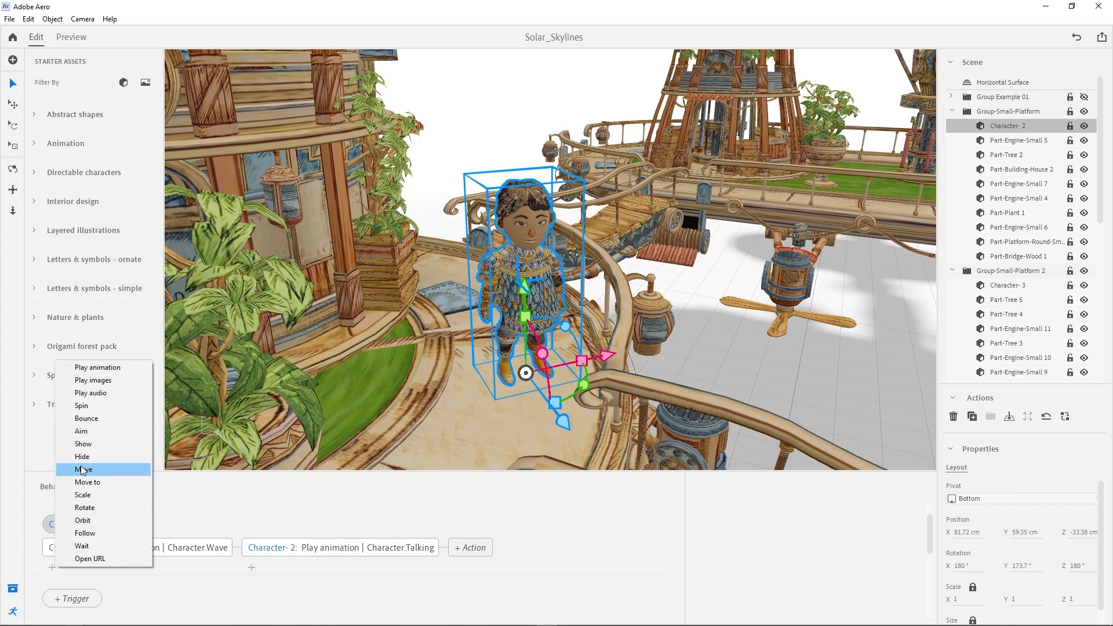
pyautogui.click(95, 433)
pyautogui.click(52, 594)
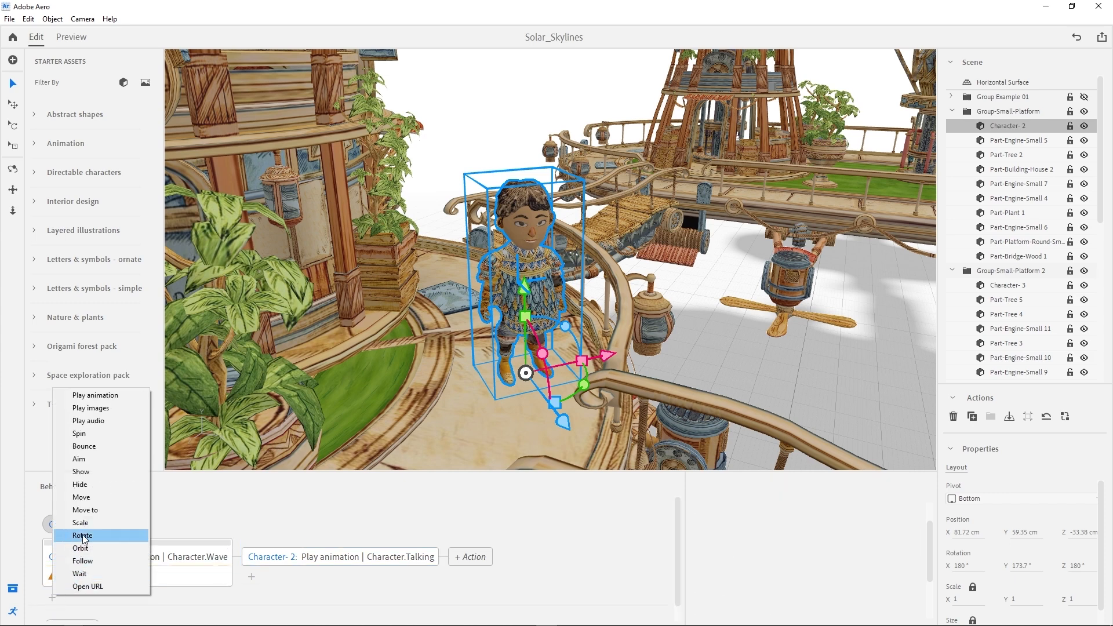
pyautogui.click(93, 425)
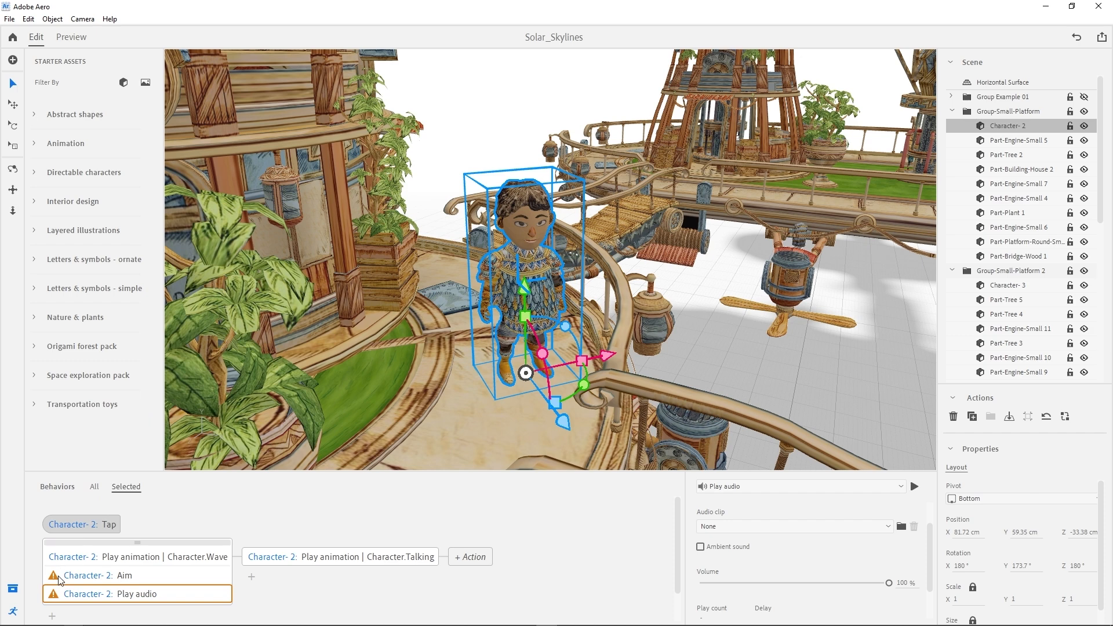
# - Set the aim target of Character- 2's Aim action to Camera
pyautogui.click(113, 580)
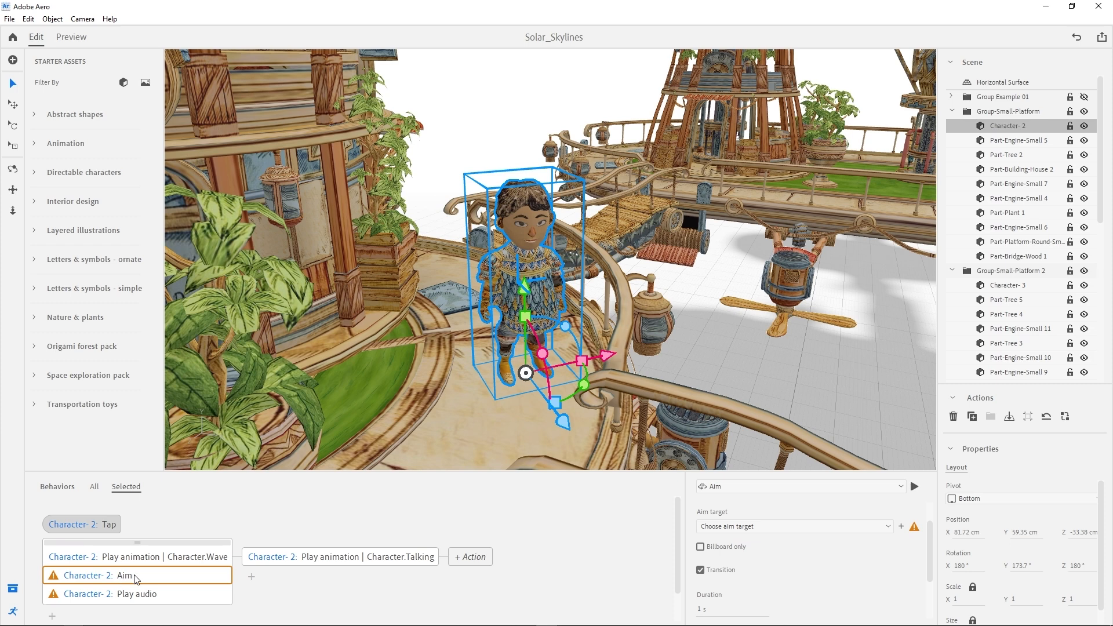
pyautogui.click(106, 599)
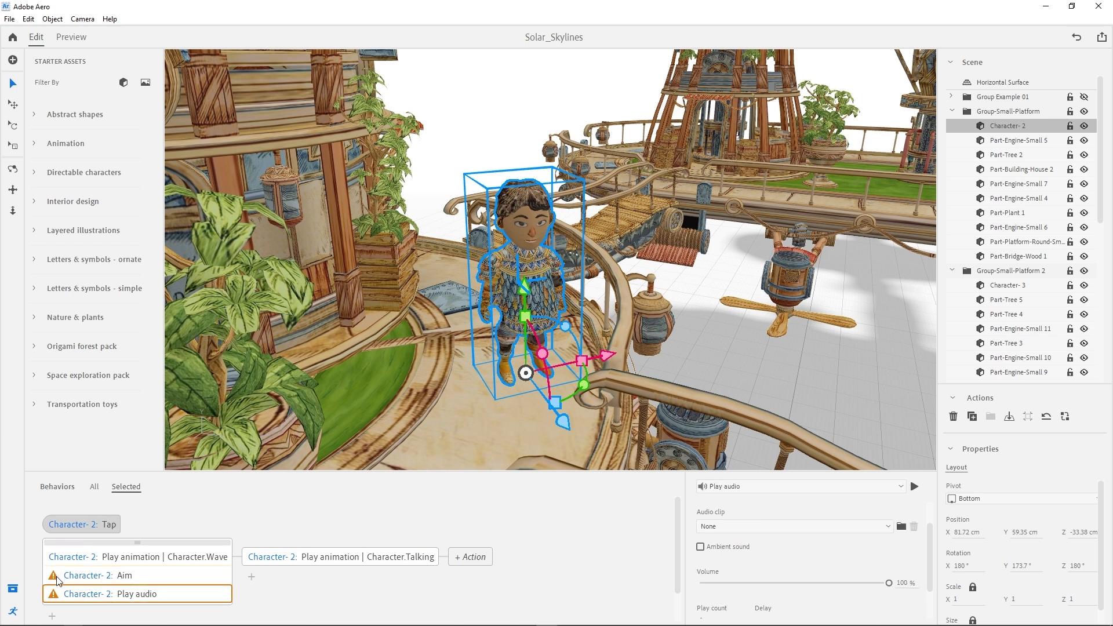
pyautogui.click(131, 581)
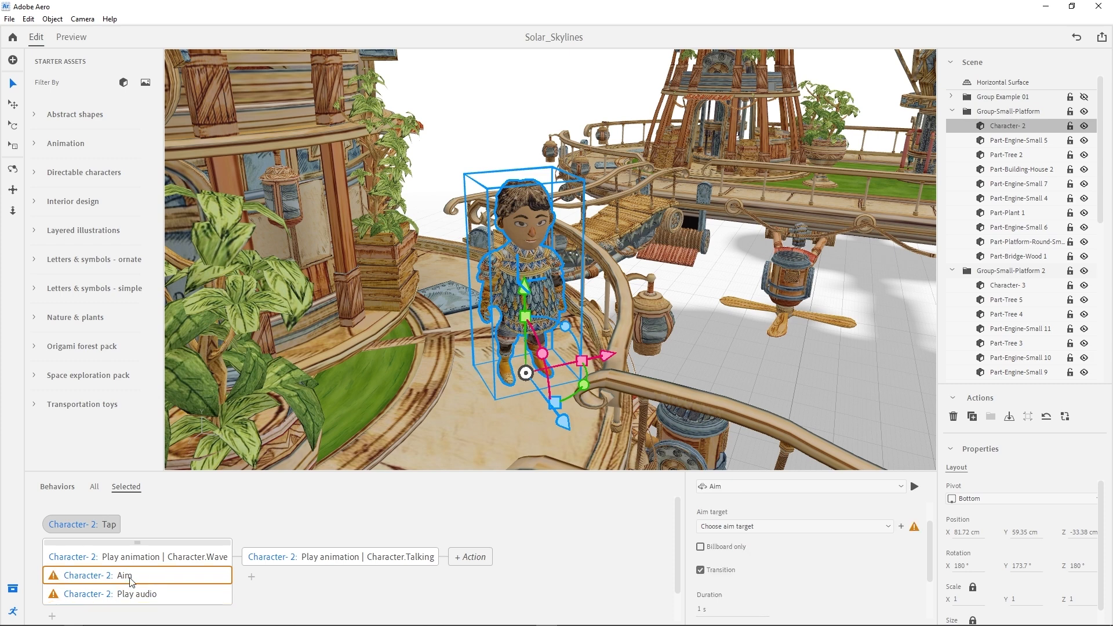
pyautogui.click(789, 527)
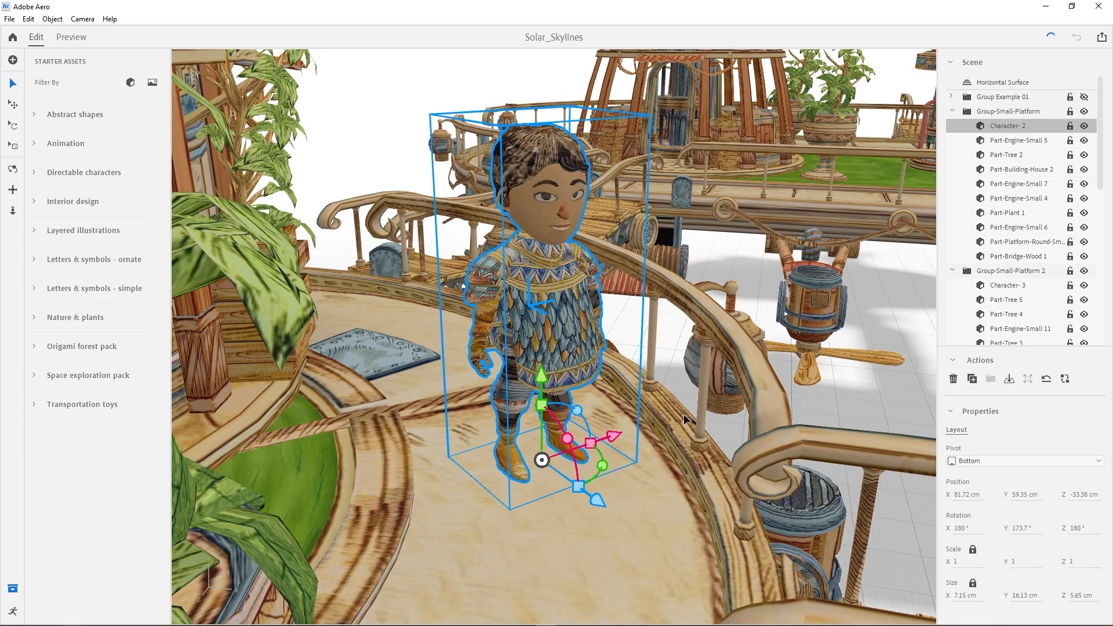
pyautogui.moveTo(610, 496); pyautogui.dragTo(606, 498, button='right')
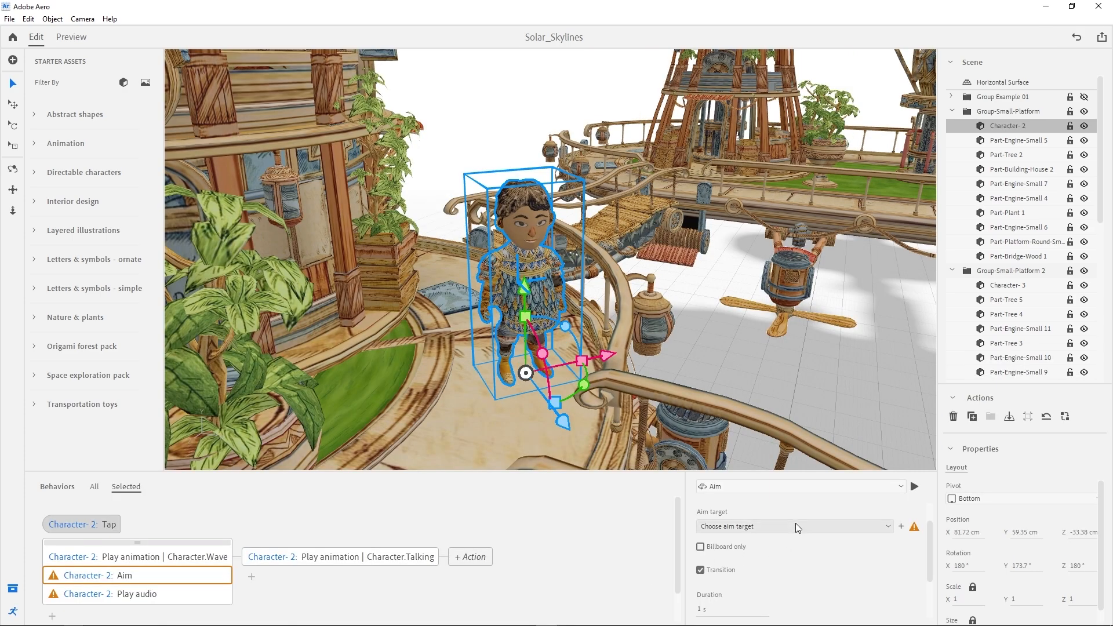
pyautogui.click(795, 525)
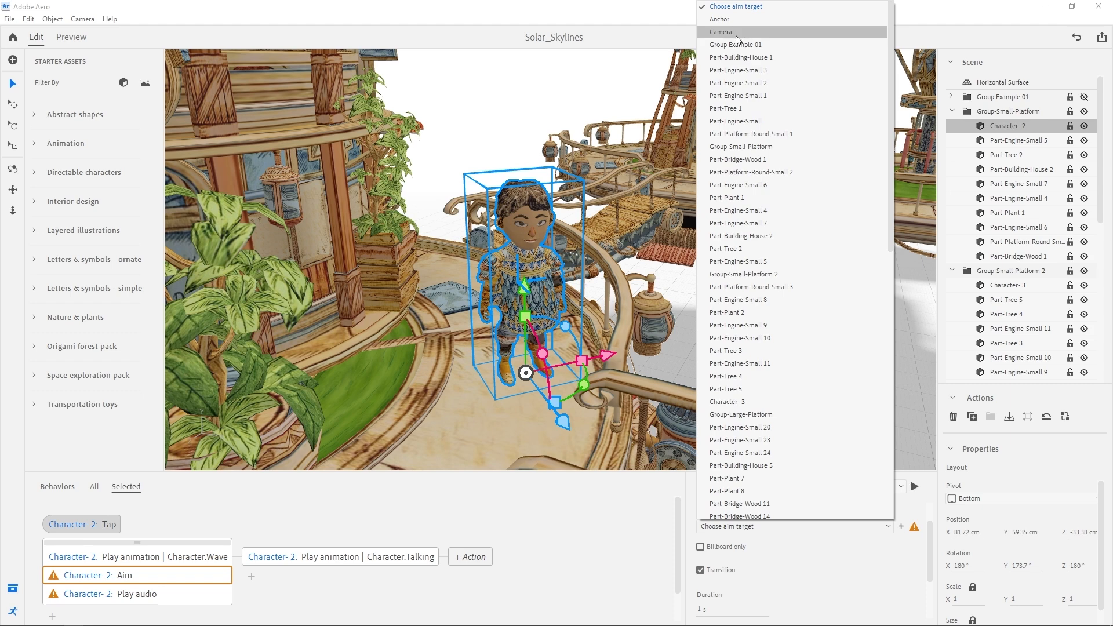
pyautogui.click(724, 33)
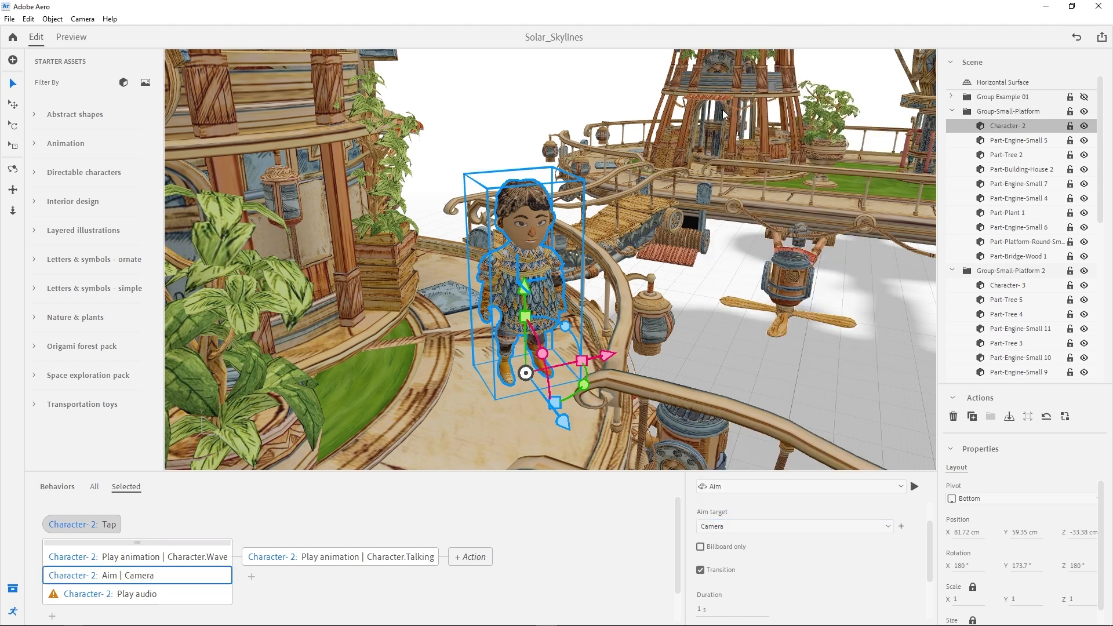
# - Enable Billboard only for the Aim action, preview it and check its duration and delay options
pyautogui.moveTo(928, 540); pyautogui.dragTo(931, 535)
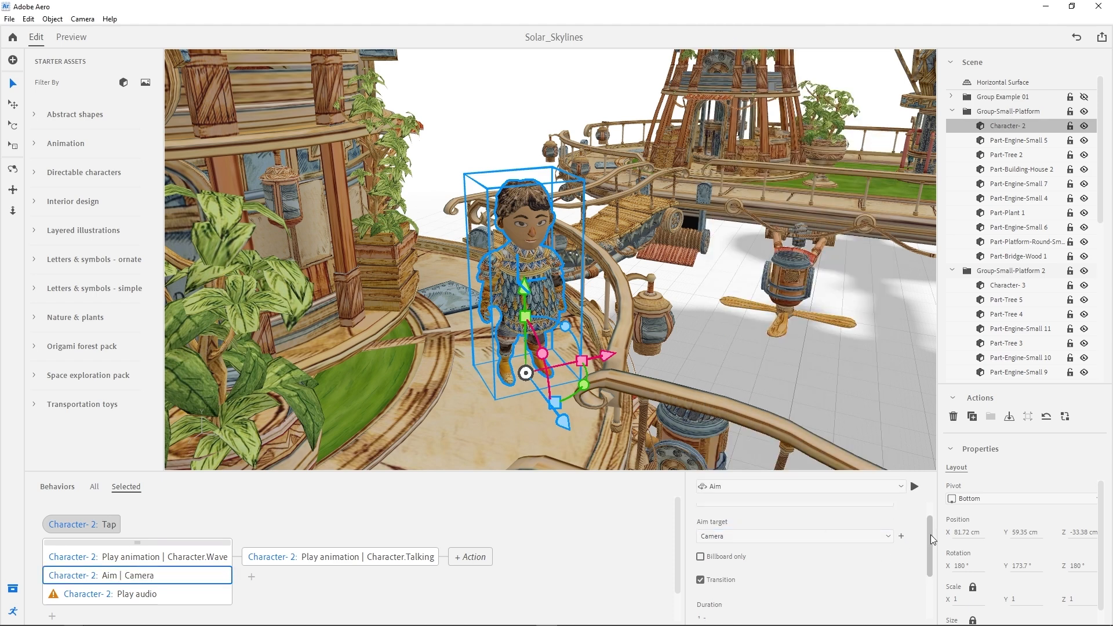
pyautogui.click(914, 488)
pyautogui.click(701, 558)
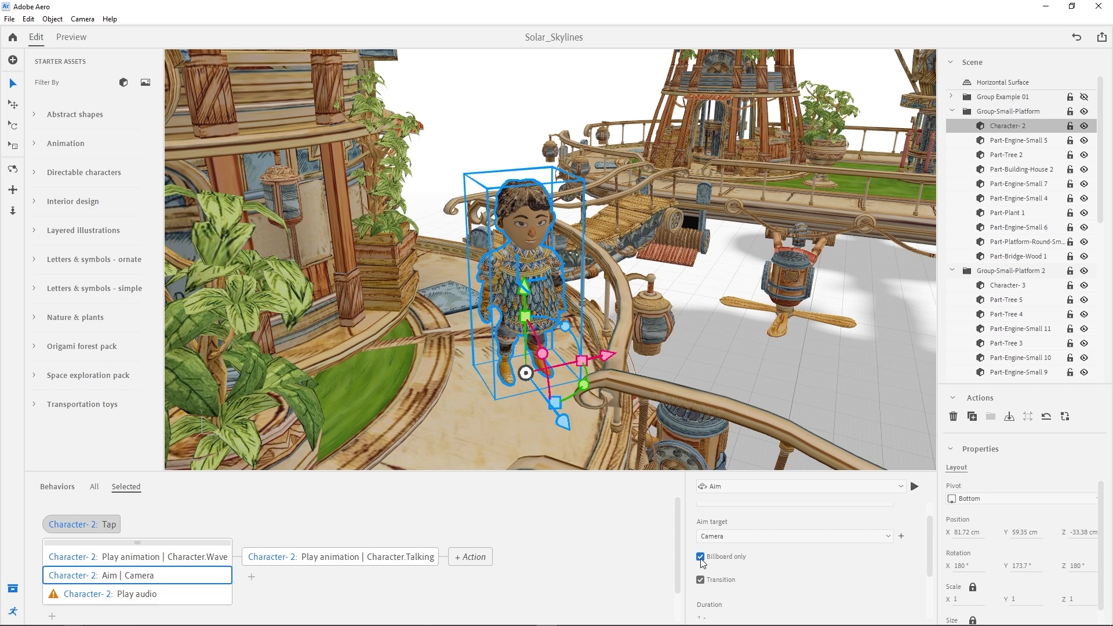
pyautogui.click(913, 488)
pyautogui.moveTo(929, 529); pyautogui.dragTo(927, 580)
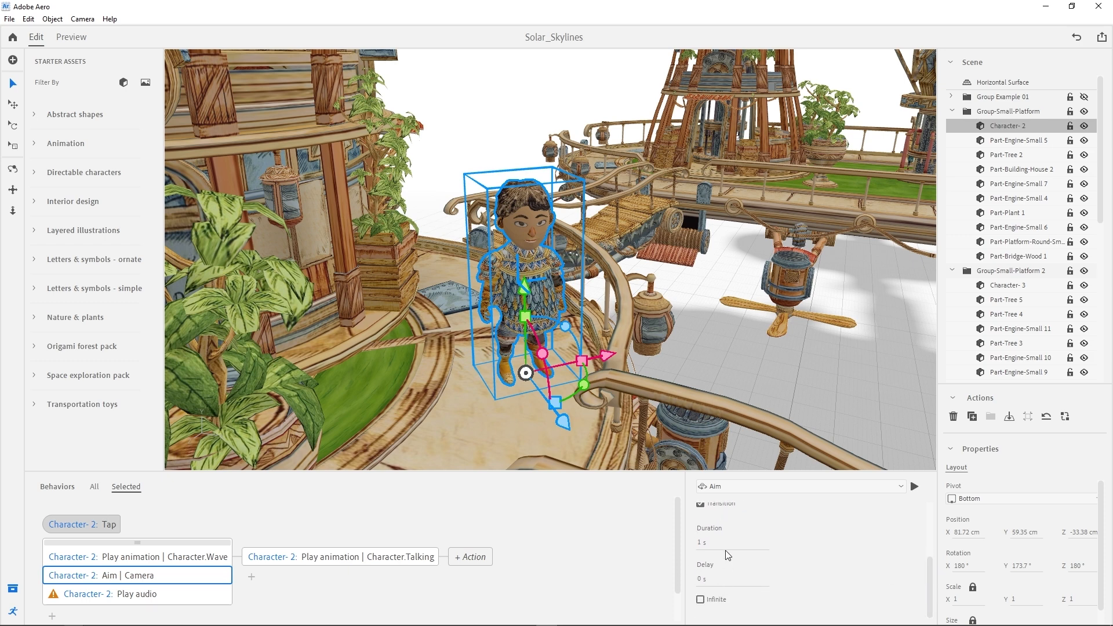
# - Assign the SFX-Character-01-Greeting audio clip to Character- 2's Play audio action
pyautogui.click(84, 599)
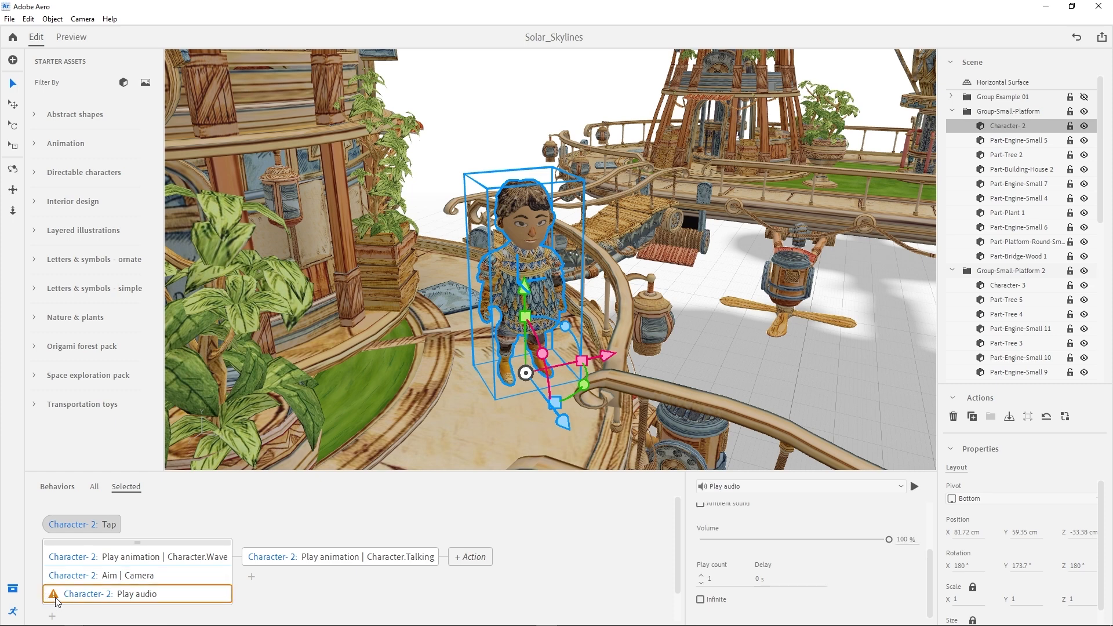
pyautogui.moveTo(929, 569); pyautogui.dragTo(933, 501)
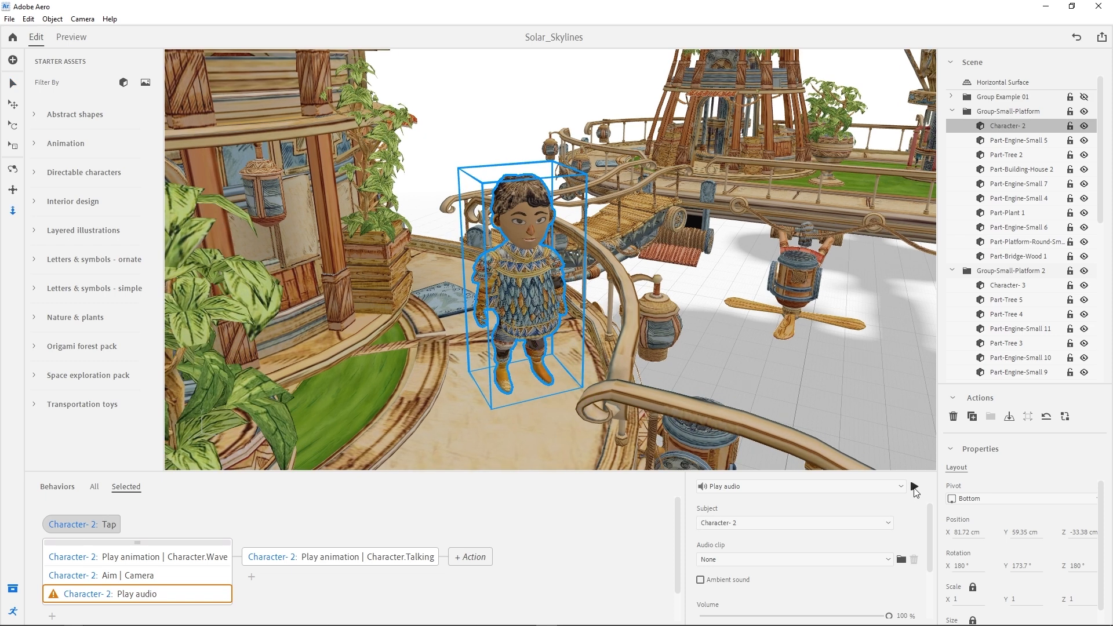
pyautogui.click(831, 561)
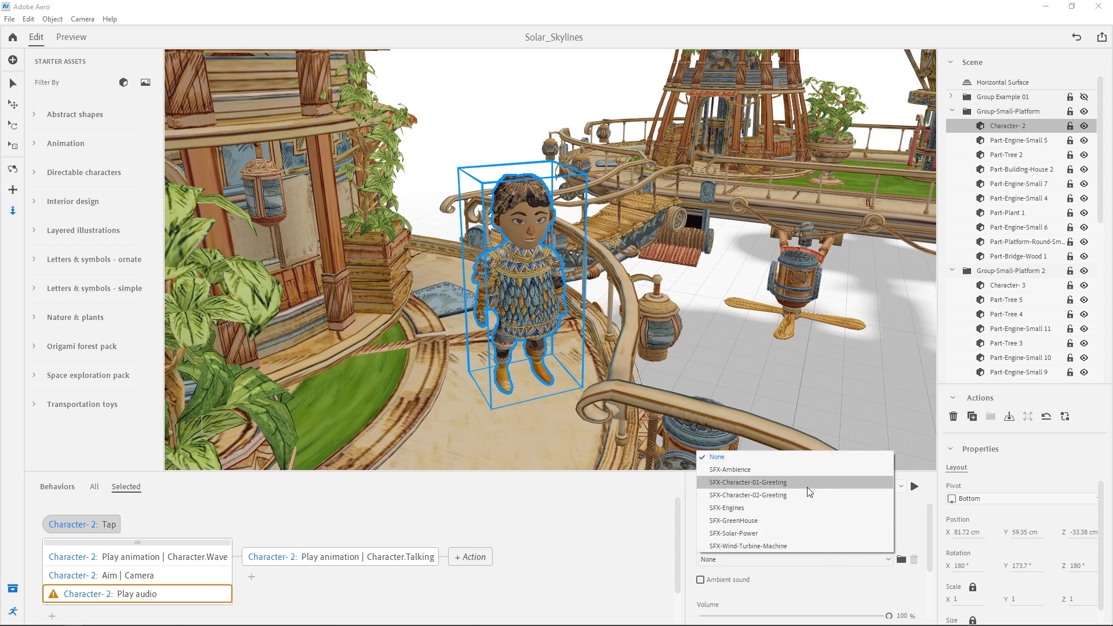
pyautogui.click(777, 483)
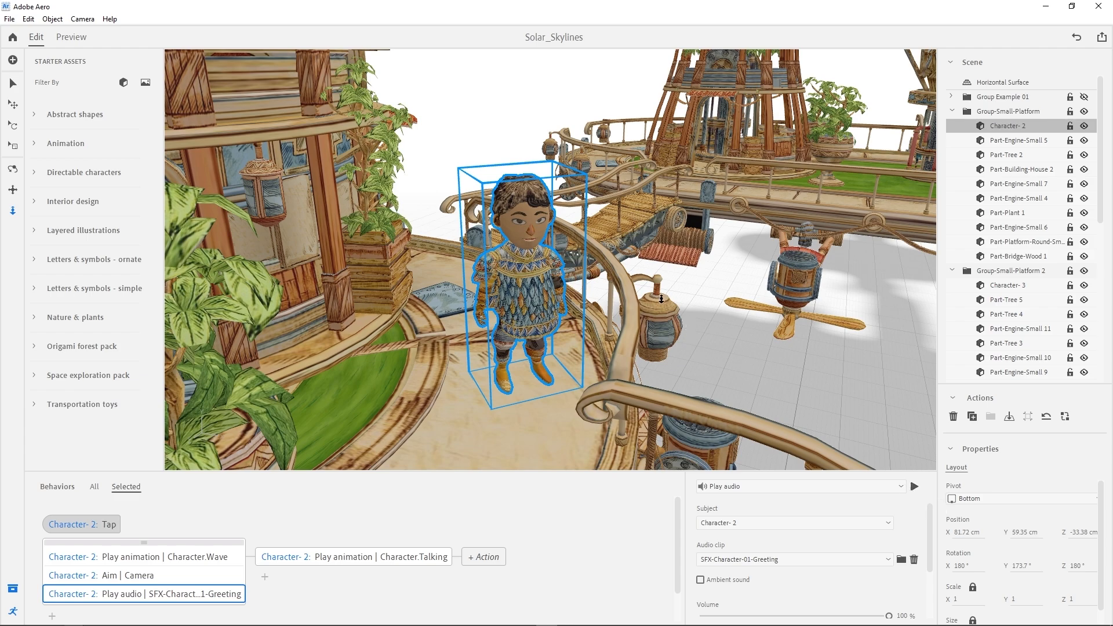
# - Compare the greeting sound from far and near views and try the Ambient sound option on and off
pyautogui.moveTo(647, 233); pyautogui.dragTo(698, 482)
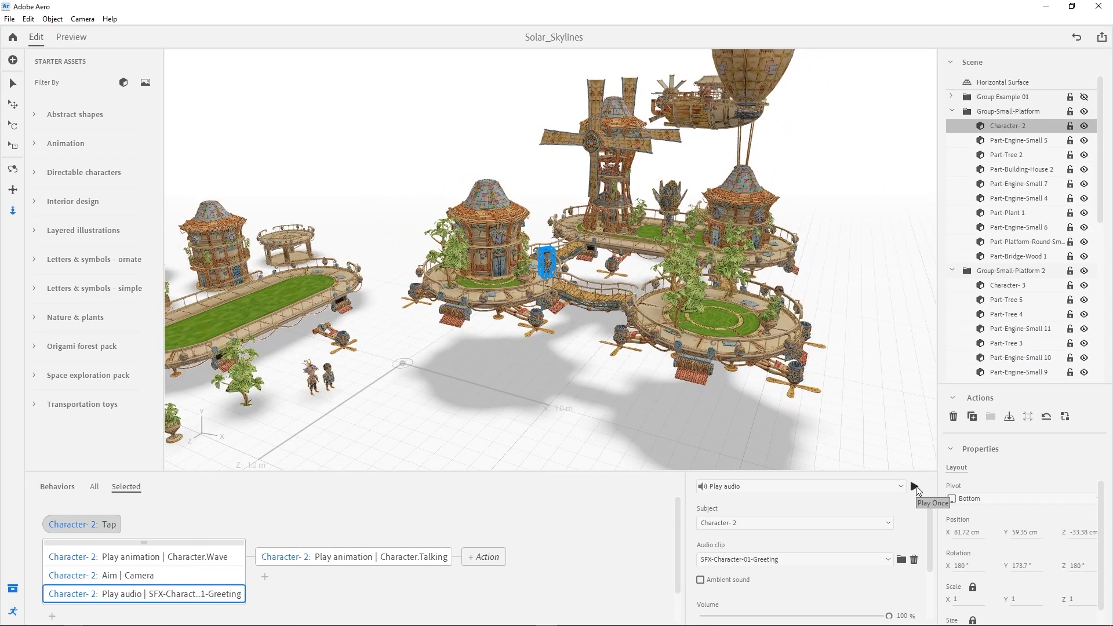
pyautogui.moveTo(699, 411); pyautogui.dragTo(681, 324)
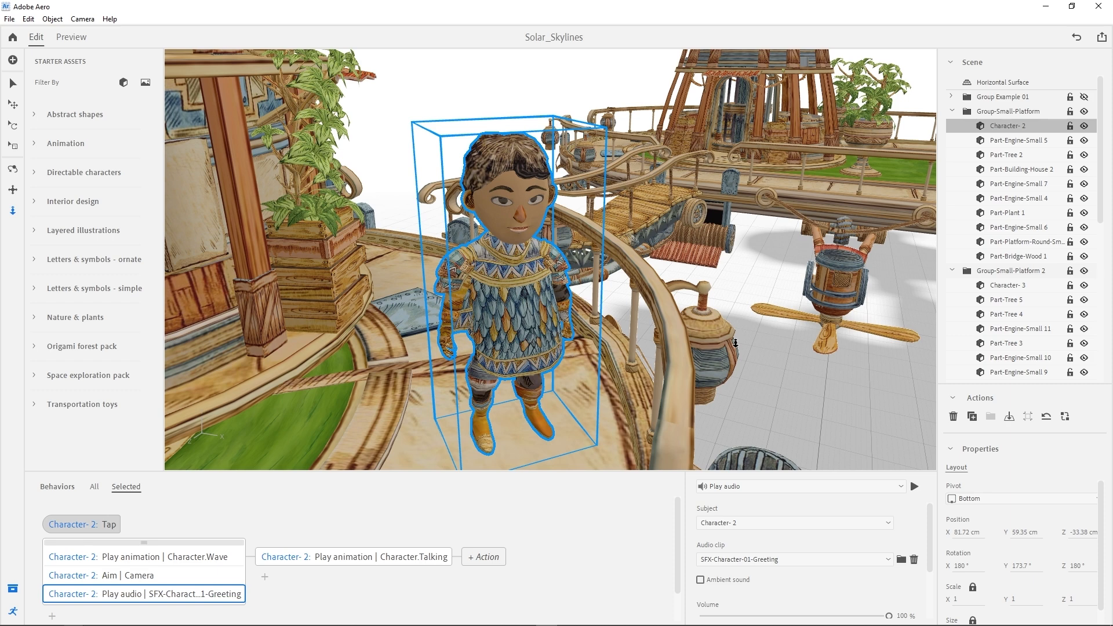
pyautogui.scroll(-1, 735, 329)
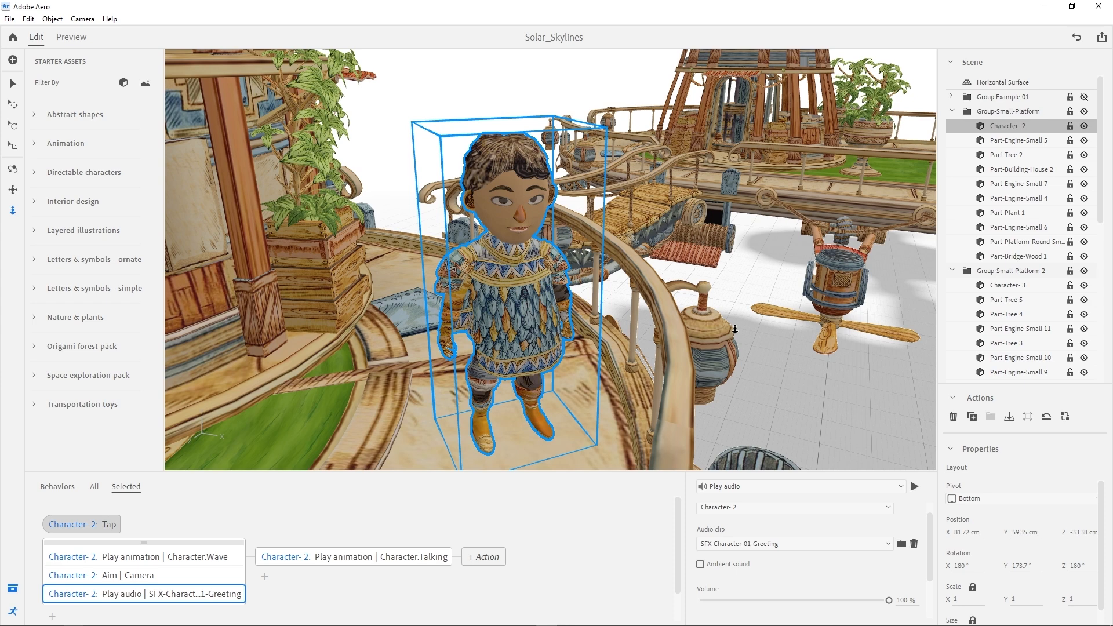
pyautogui.click(700, 565)
pyautogui.moveTo(698, 565); pyautogui.dragTo(699, 563)
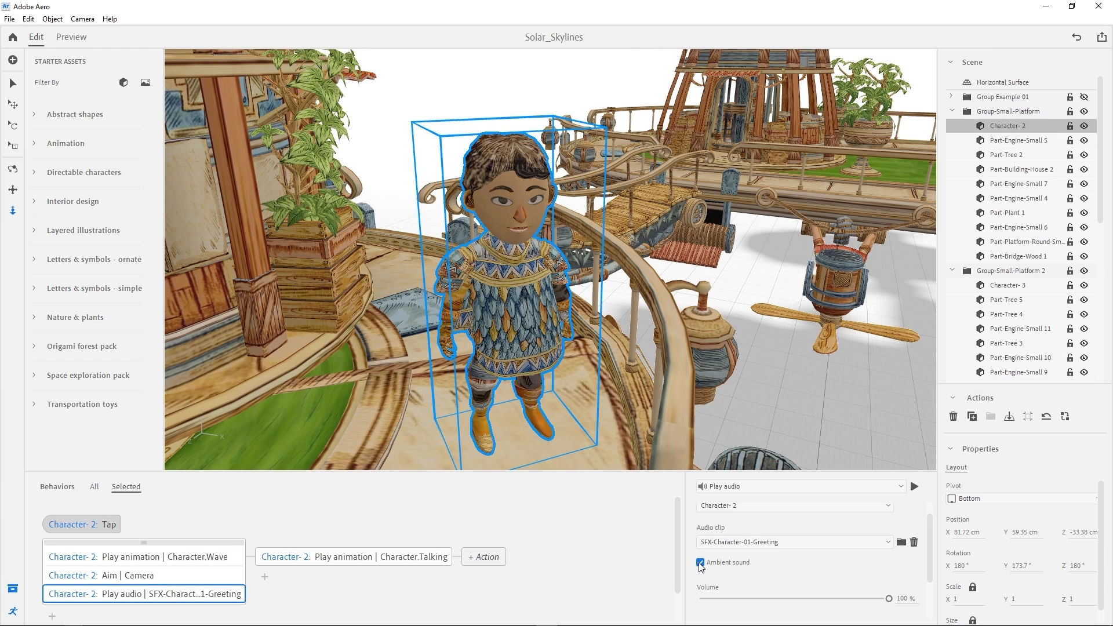
pyautogui.click(700, 564)
# - Set the Play audio action's volume to 60 % and check its play count, delay and Infinite options
pyautogui.moveTo(888, 599); pyautogui.dragTo(826, 600)
pyautogui.doubleClick(898, 599)
pyautogui.write('60')
pyautogui.press('Return')
pyautogui.moveTo(929, 565); pyautogui.dragTo(930, 604)
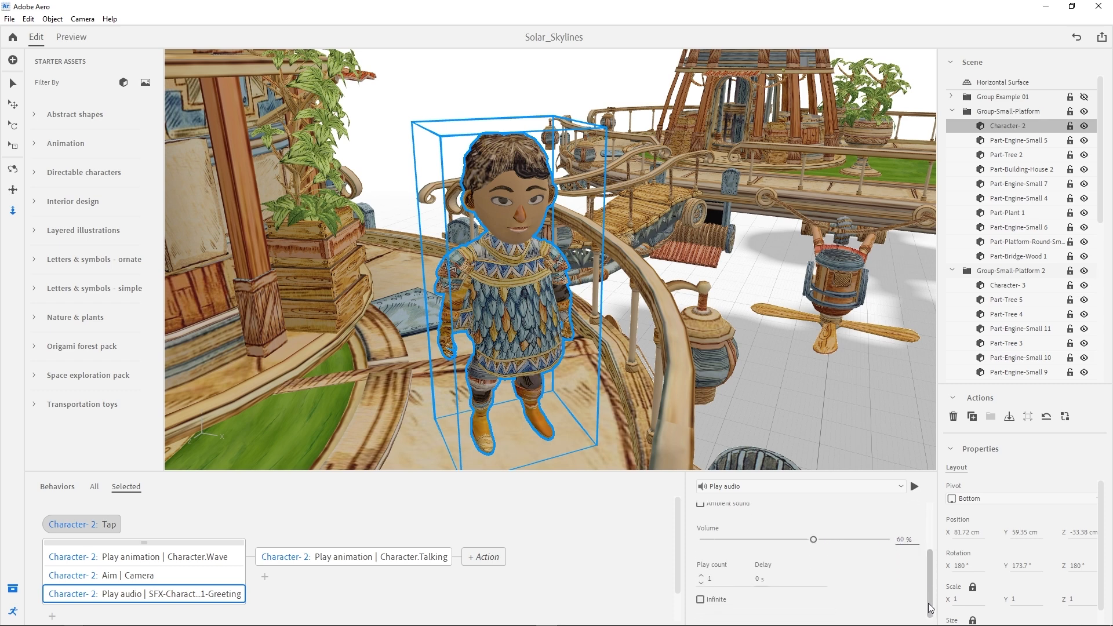
pyautogui.click(701, 576)
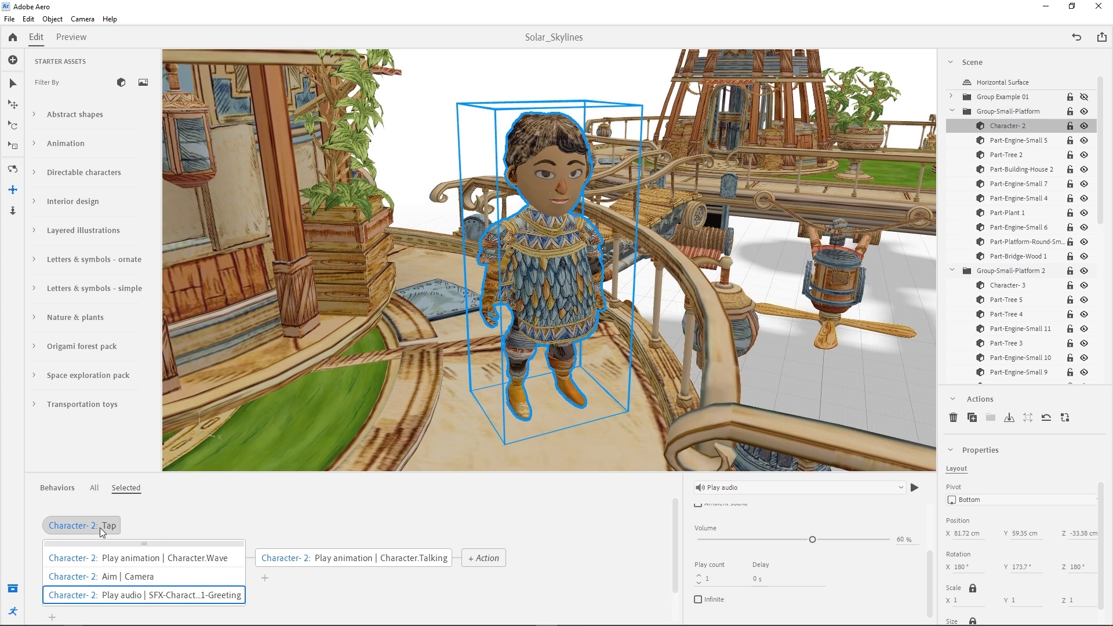
# - Review the settings of Character- 2's Tap trigger, its grouped Wave, Aim and Play audio actions, and the Character.Talking animation
pyautogui.click(67, 525)
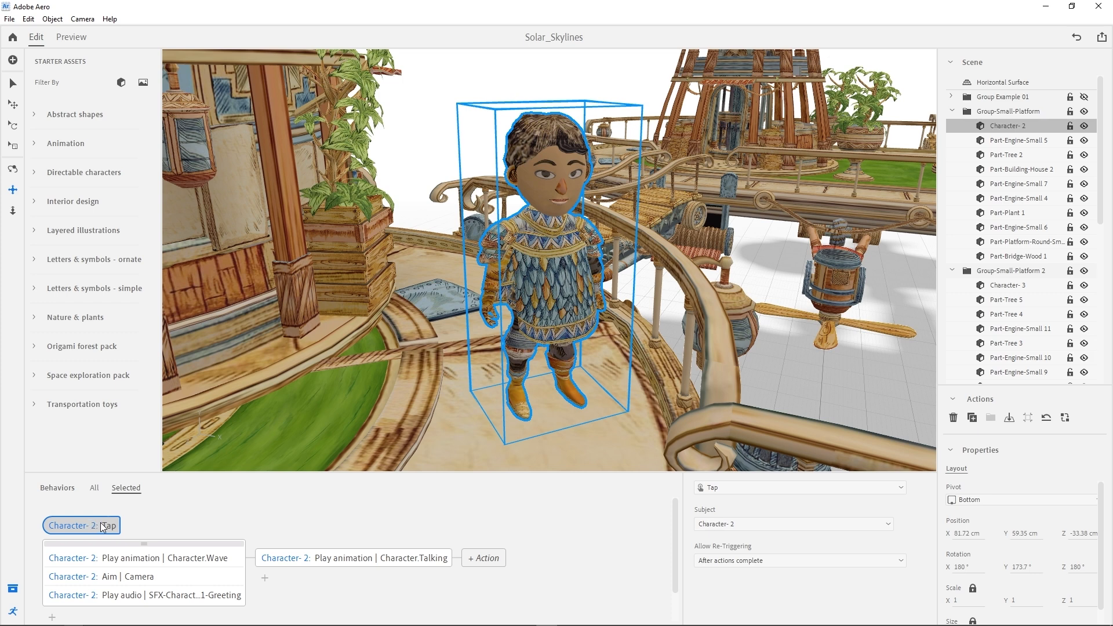
pyautogui.click(118, 560)
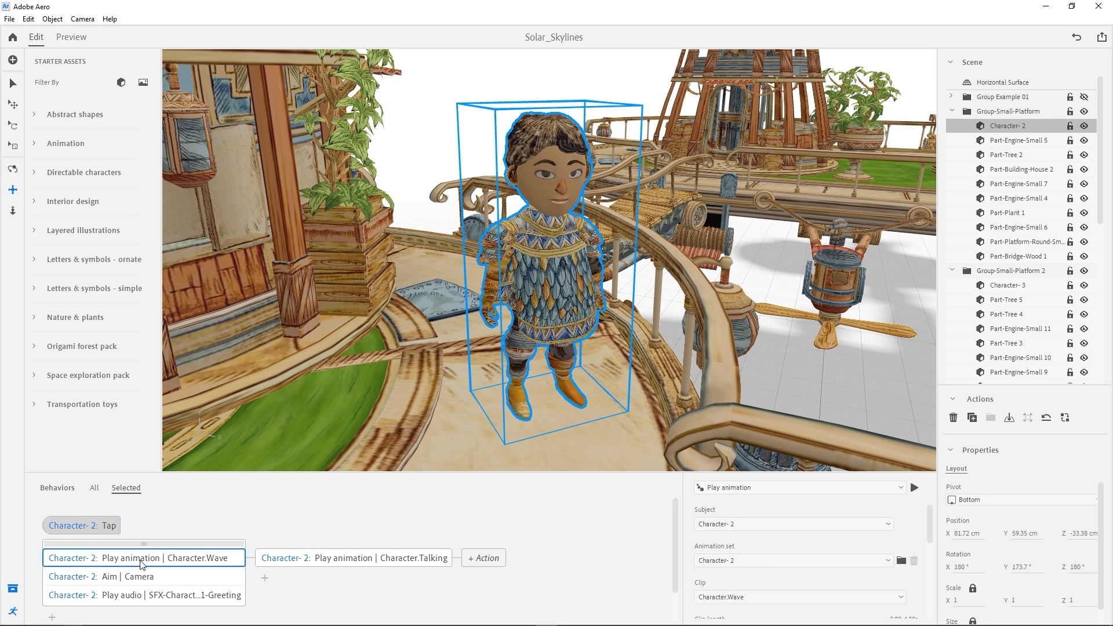
pyautogui.click(137, 580)
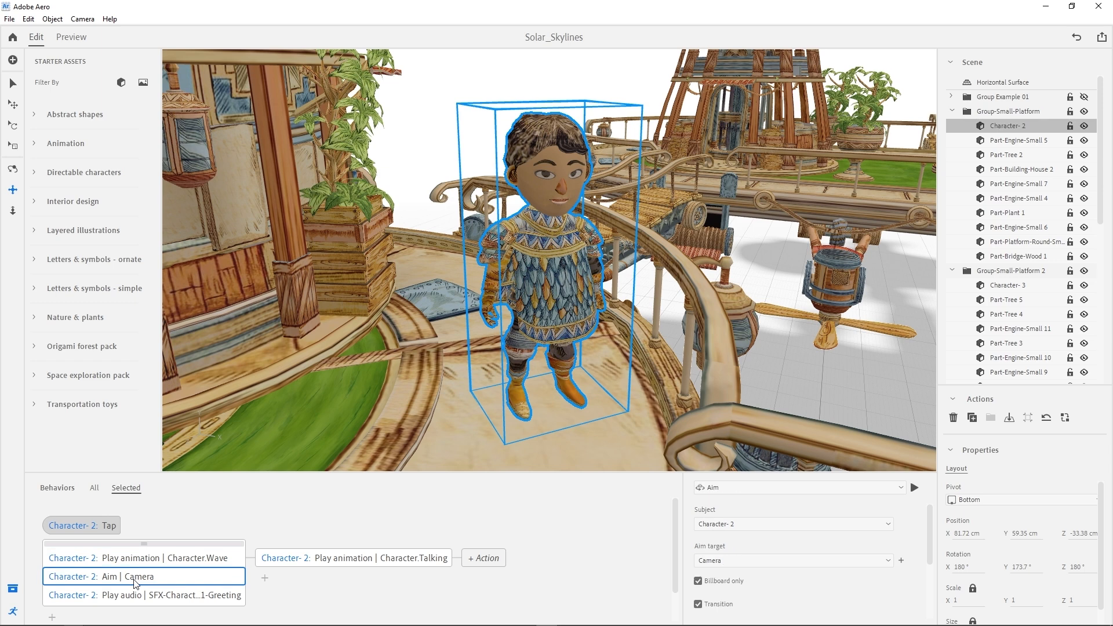
pyautogui.click(137, 599)
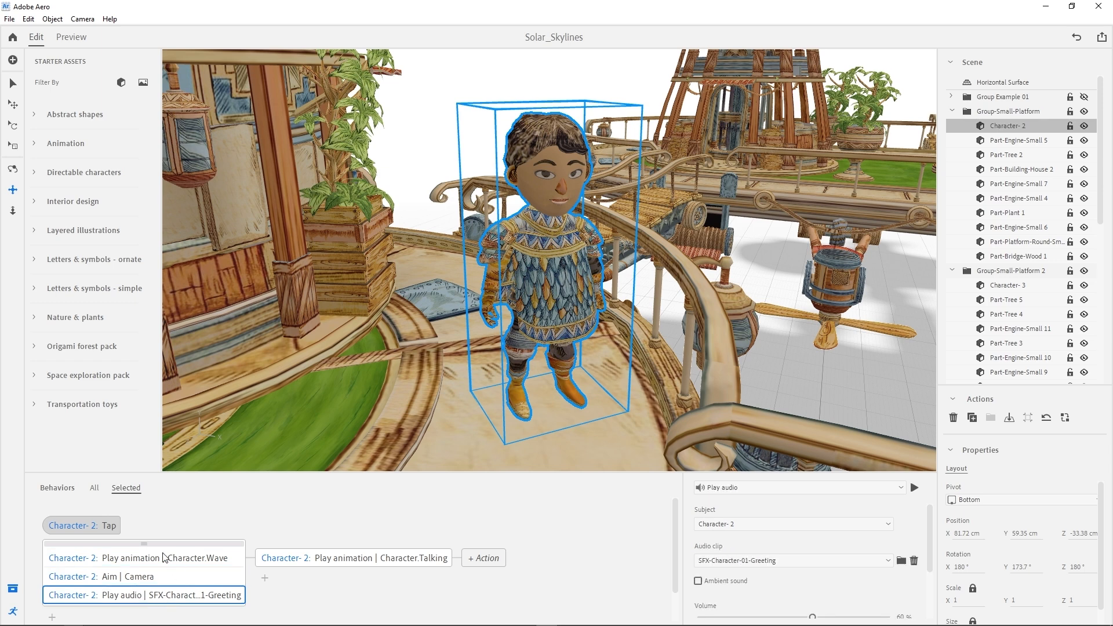
pyautogui.click(195, 542)
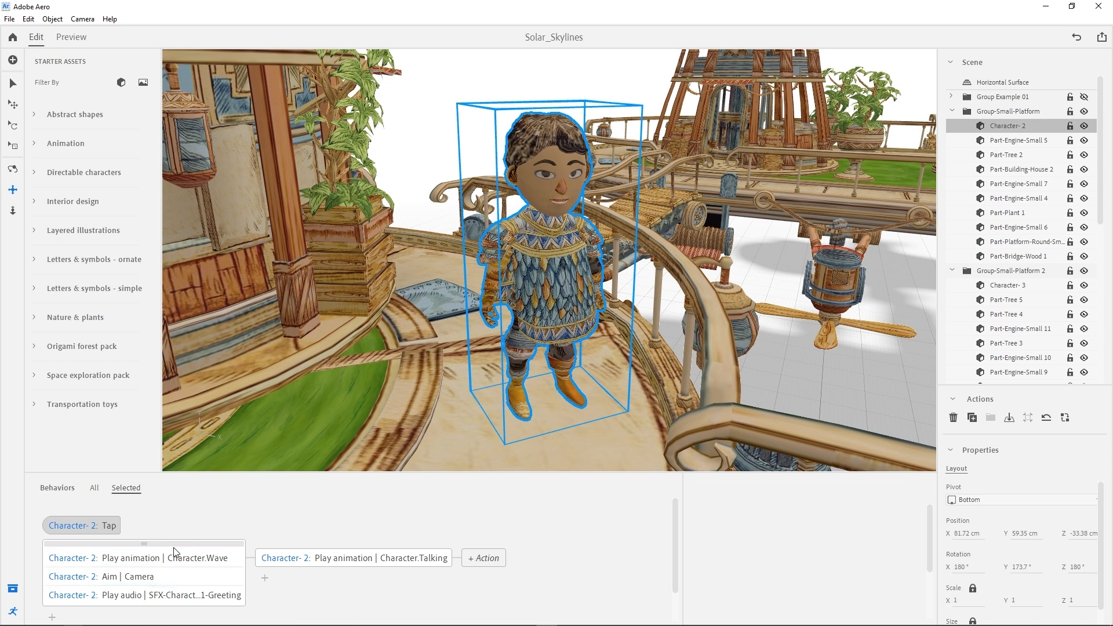
pyautogui.click(351, 560)
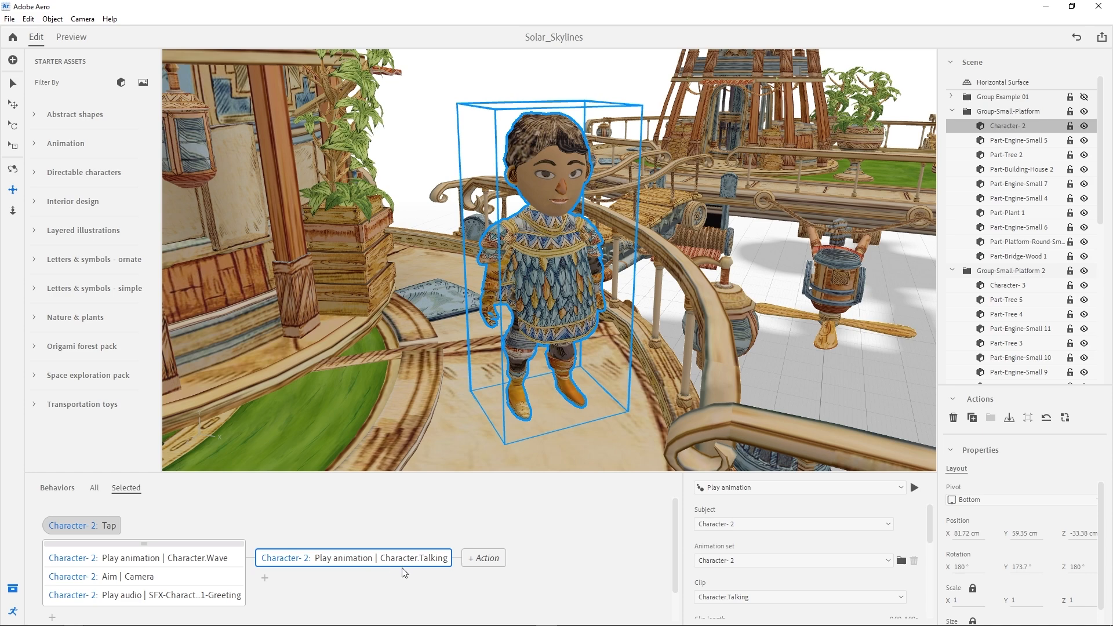
# - Preview the scene and tap Character- 2 from two different viewing angles to test the tap behavior
pyautogui.click(77, 40)
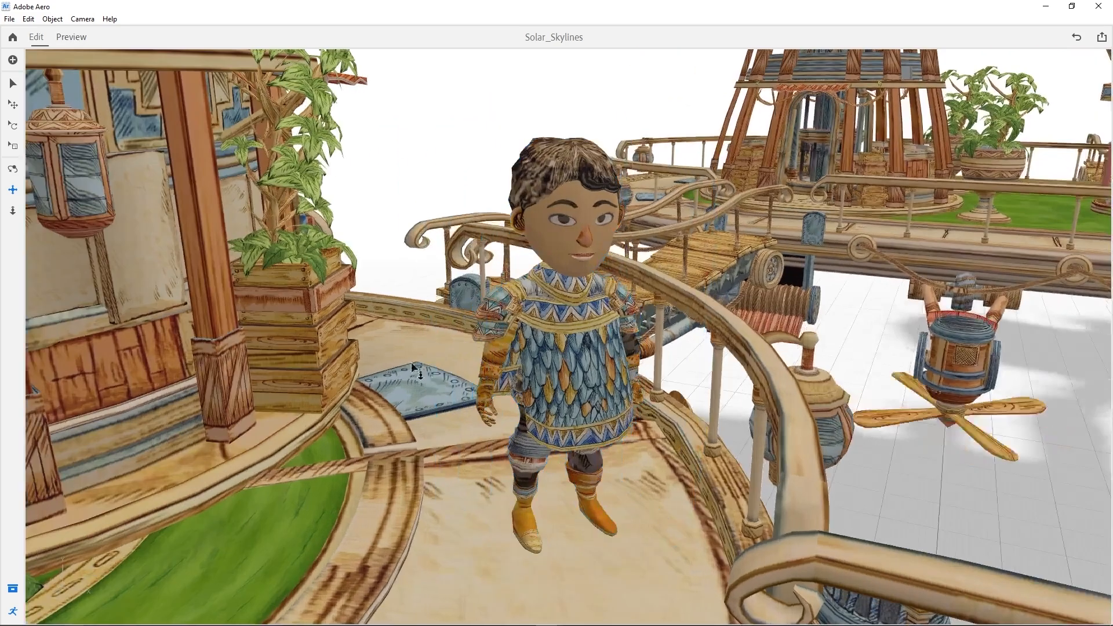
pyautogui.moveTo(400, 417); pyautogui.dragTo(562, 347)
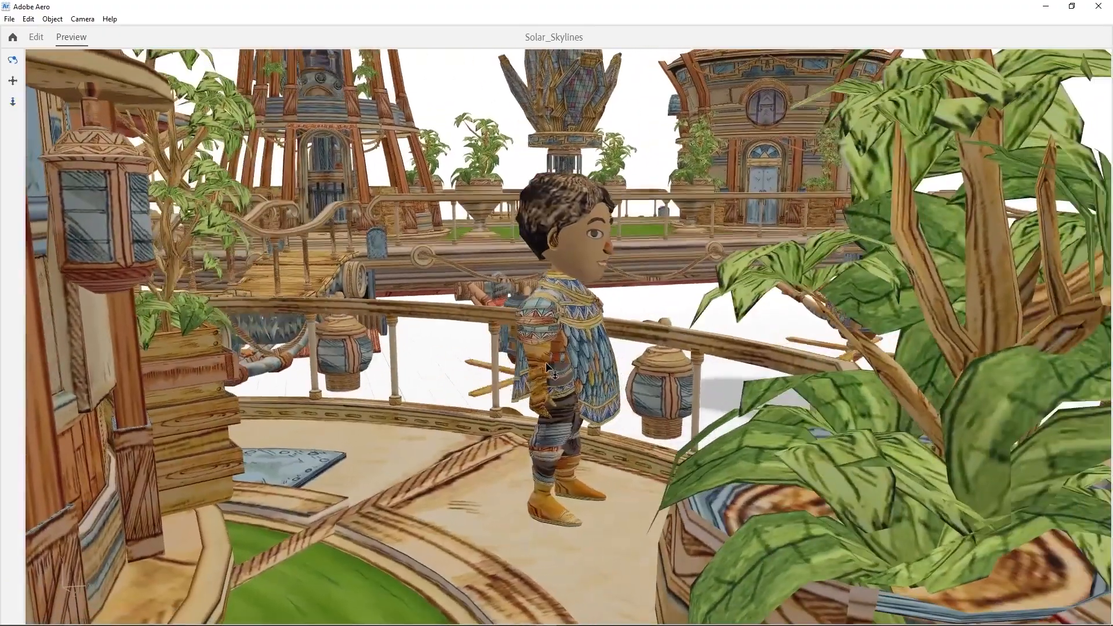
pyautogui.click(576, 333)
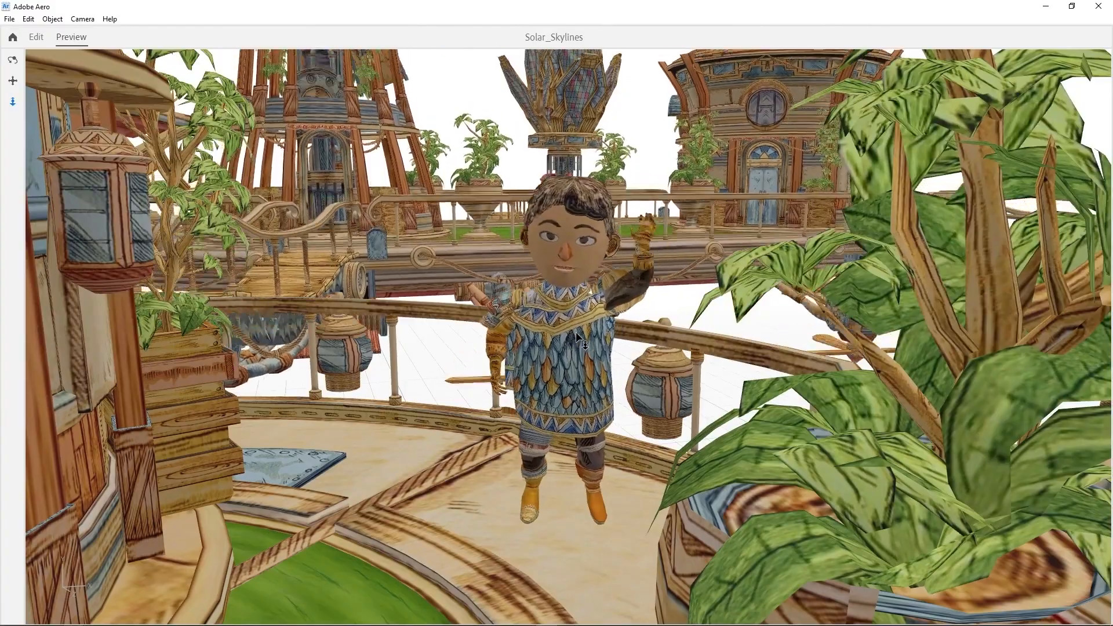
pyautogui.moveTo(576, 331); pyautogui.dragTo(412, 374)
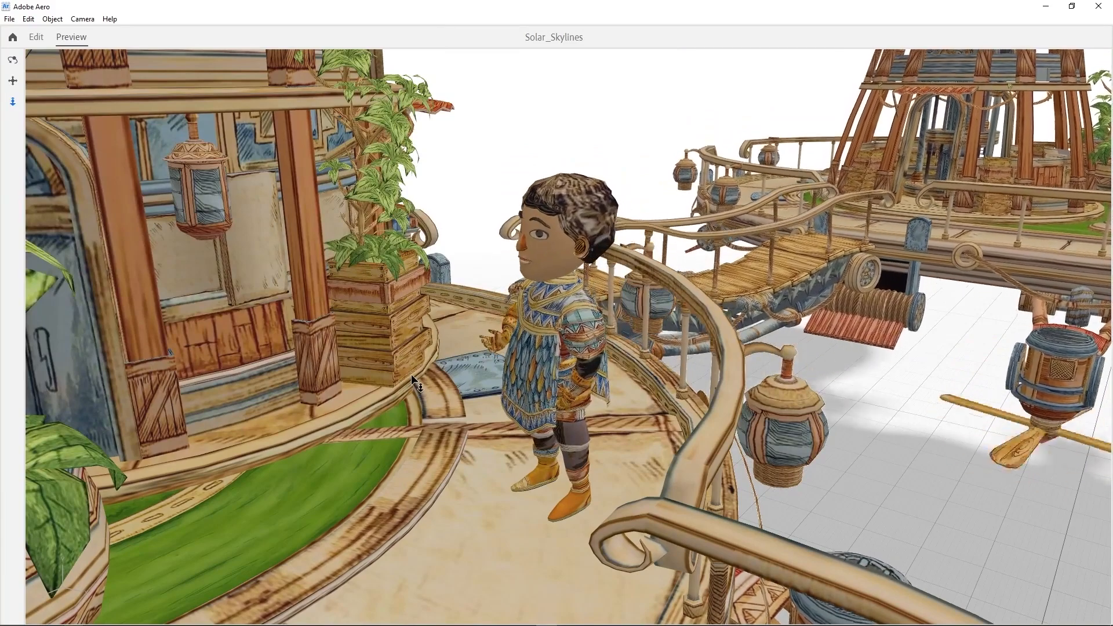
pyautogui.click(548, 339)
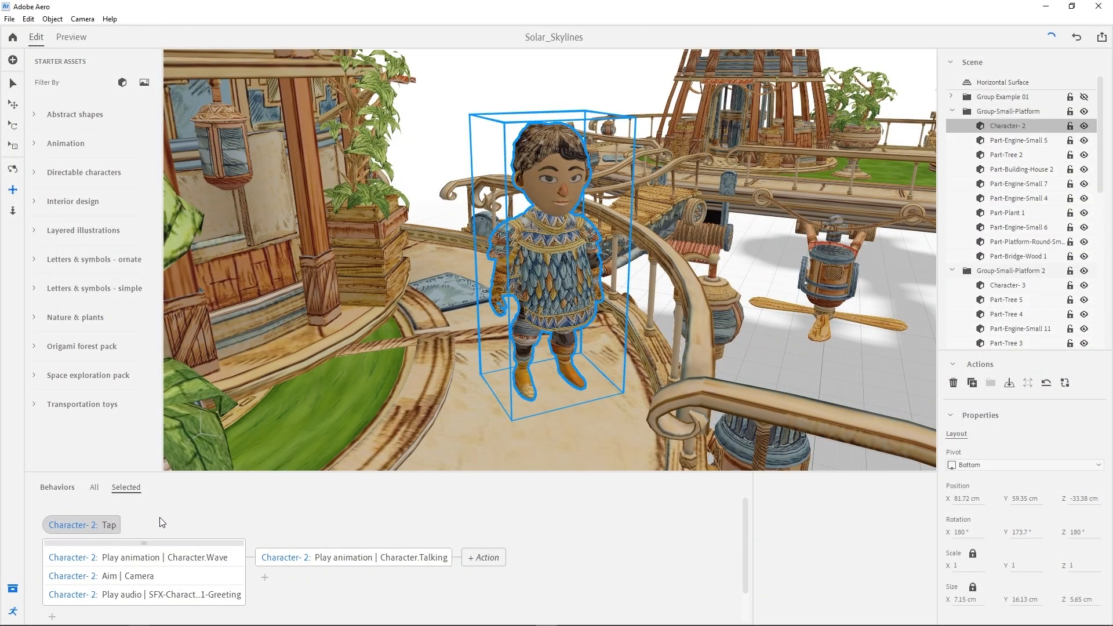
# - Add a Start trigger below Character- 2's Tap behavior
pyautogui.scroll(-1, 161, 522)
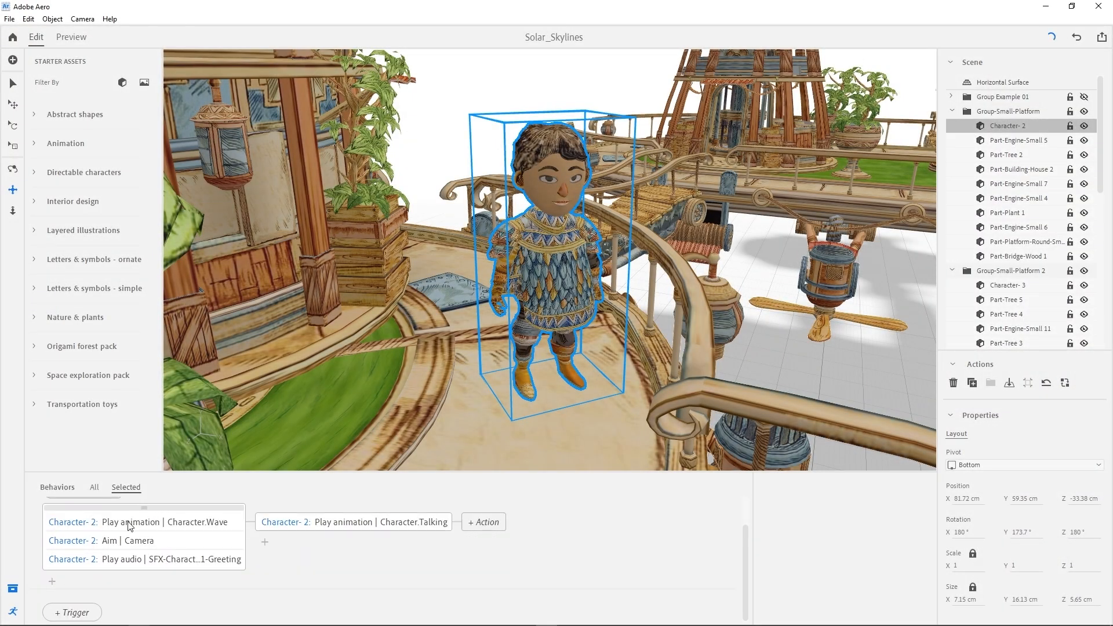
pyautogui.click(82, 614)
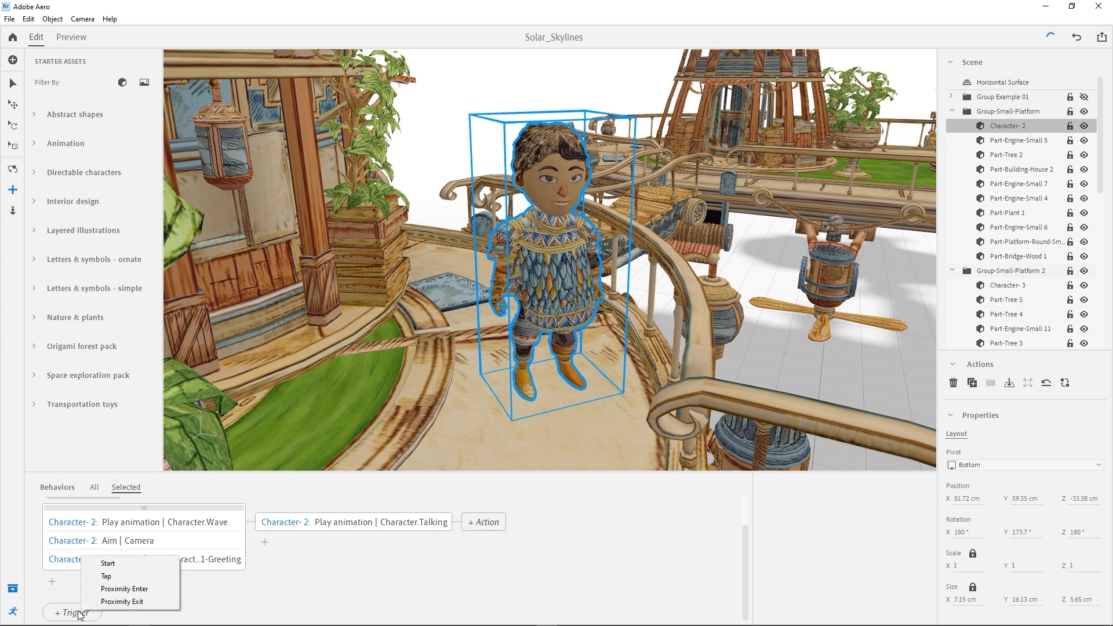
pyautogui.click(117, 565)
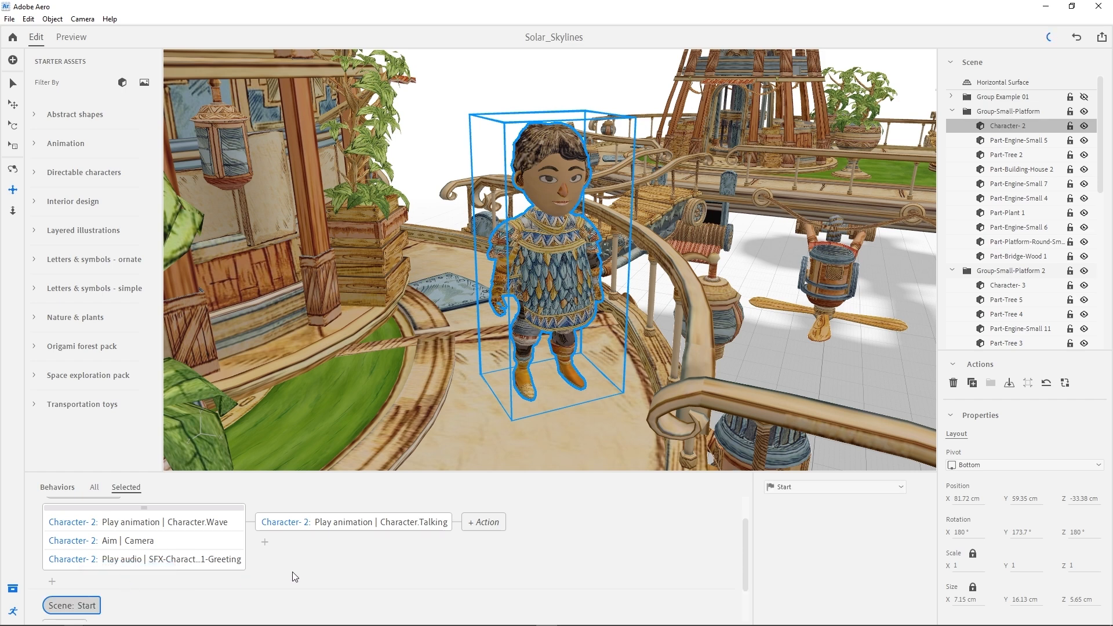
# - Add a Play animation action for Character- 2 to the Start trigger, using the Character.Idle clip
pyautogui.scroll(-1, 153, 586)
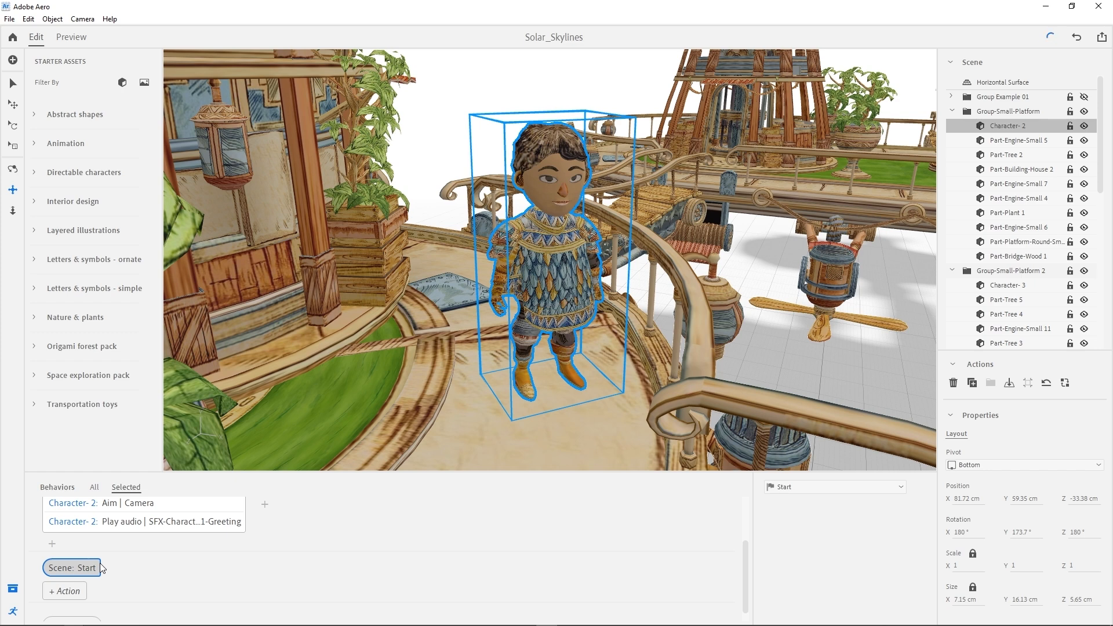
pyautogui.click(72, 591)
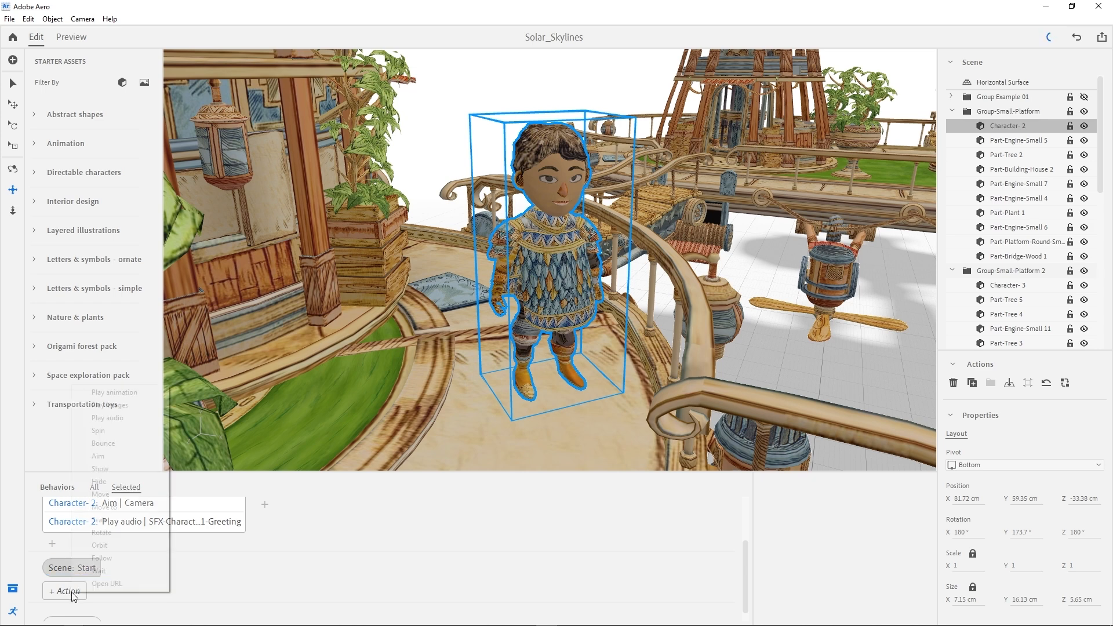
pyautogui.click(113, 391)
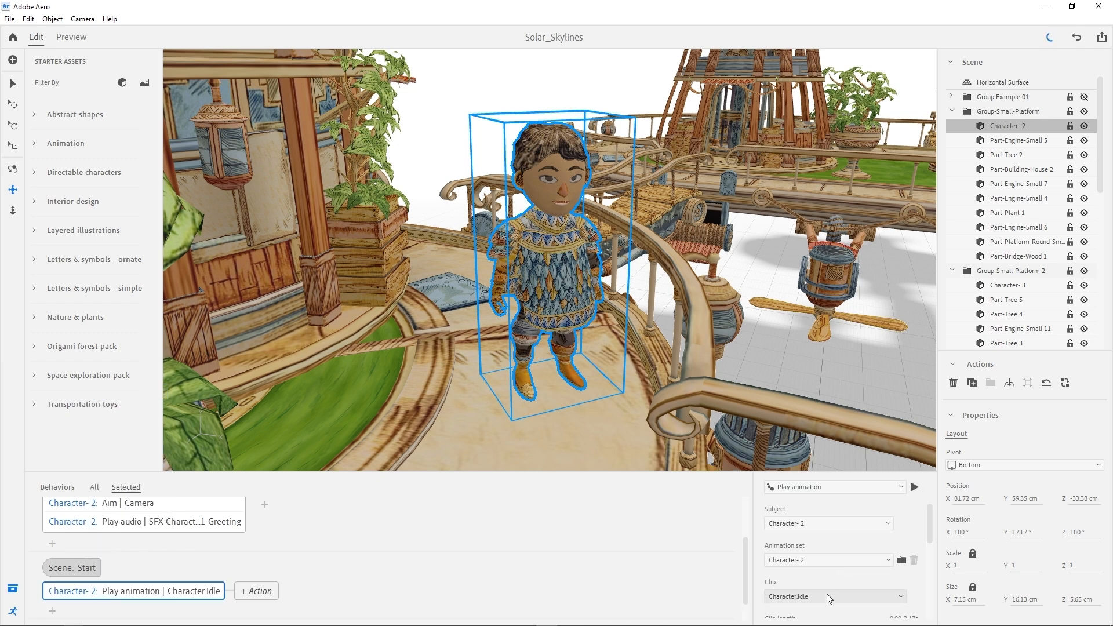
pyautogui.click(828, 599)
pyautogui.click(815, 522)
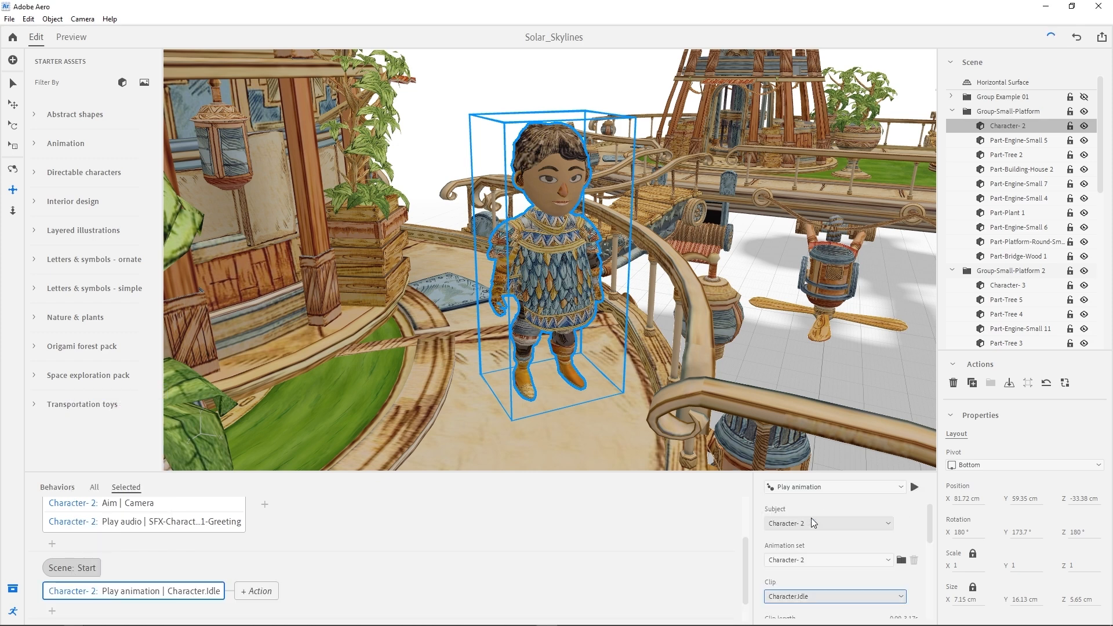
# - Set the Character.Idle animation to play infinitely and review its remaining settings
pyautogui.scroll(-5, 804, 591)
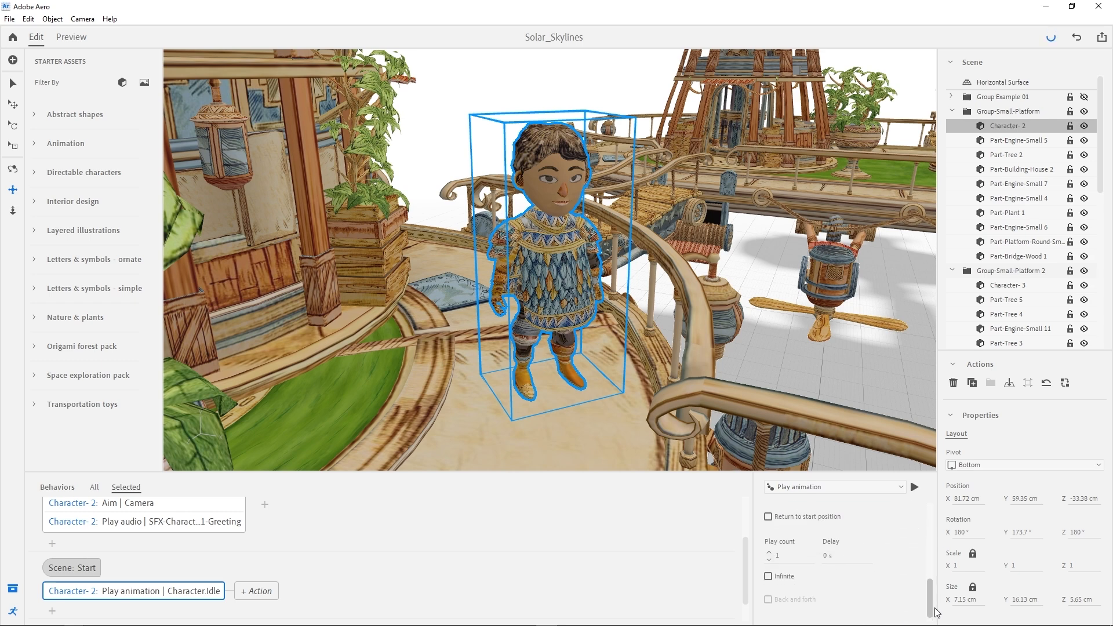
pyautogui.click(769, 576)
pyautogui.scroll(3, 930, 579)
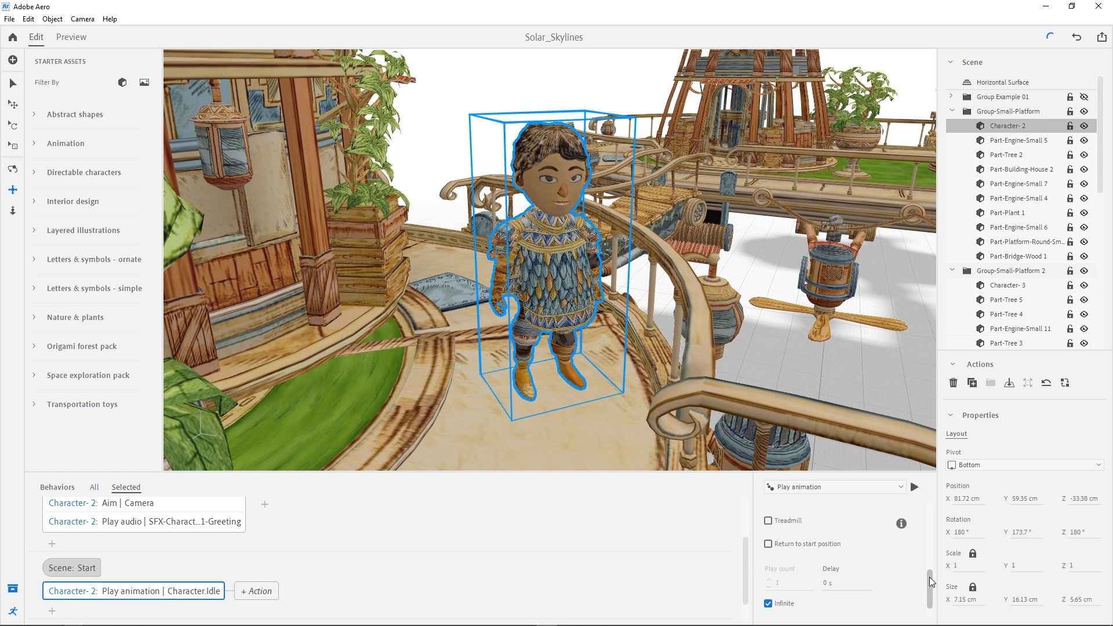
pyautogui.scroll(3, 440, 529)
pyautogui.moveTo(746, 528); pyautogui.dragTo(746, 582)
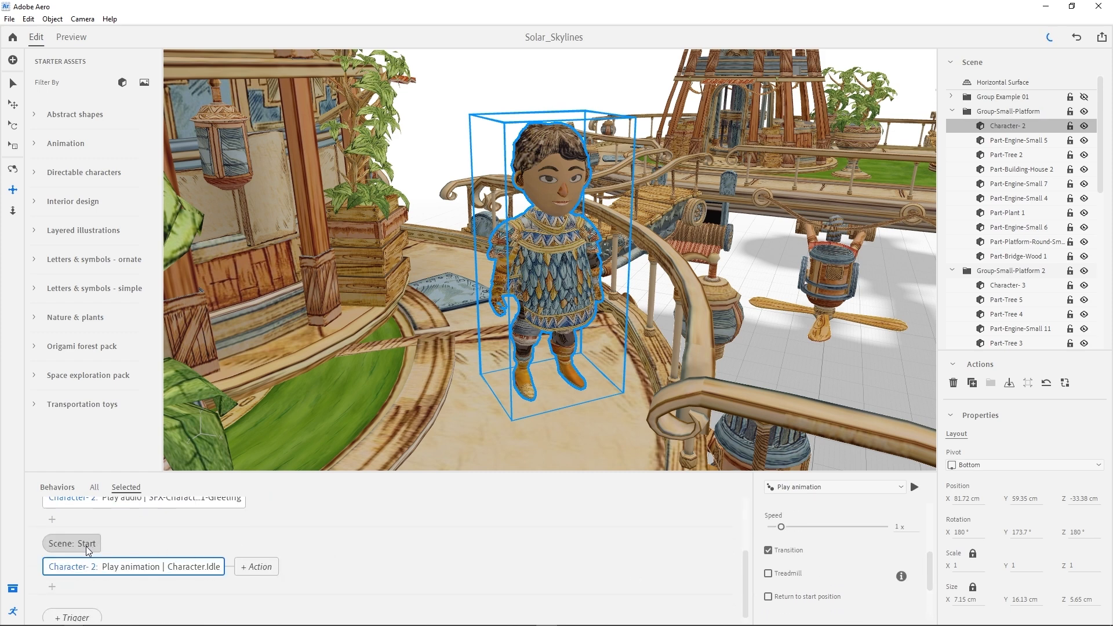
pyautogui.click(109, 572)
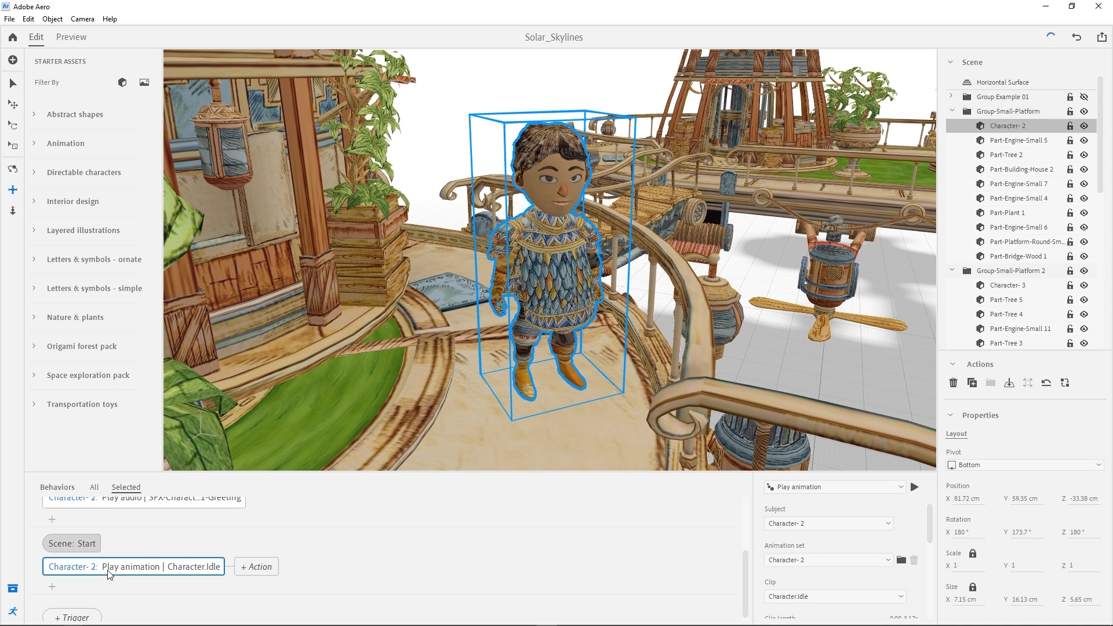
# - Preview the scene and view Character- 2's idle animation from another side
pyautogui.click(69, 37)
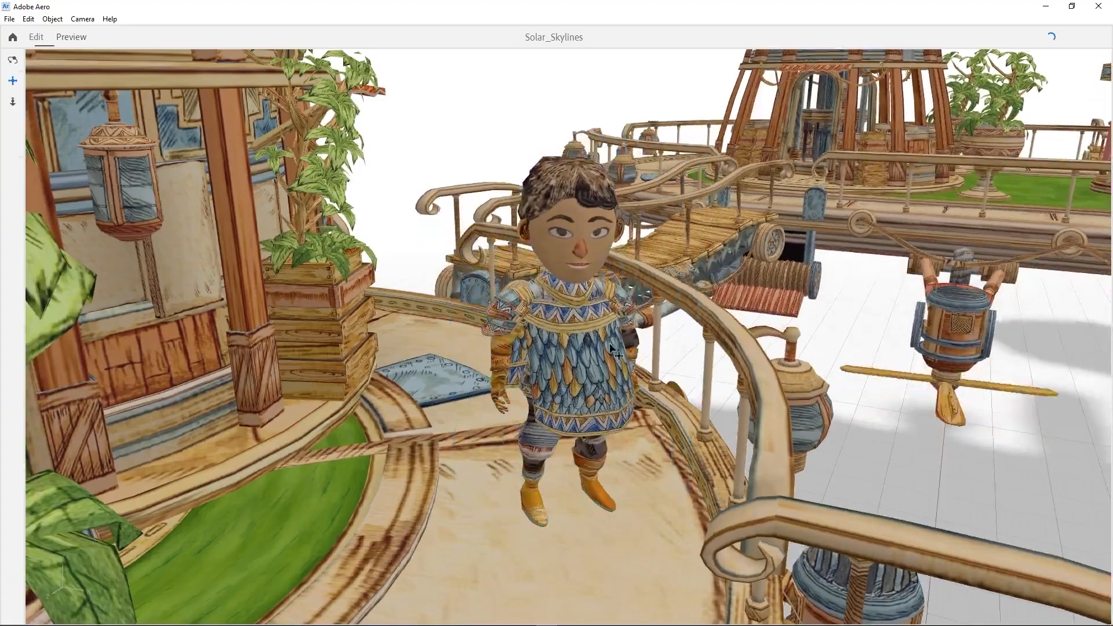
pyautogui.click(13, 60)
pyautogui.moveTo(355, 395); pyautogui.dragTo(270, 418)
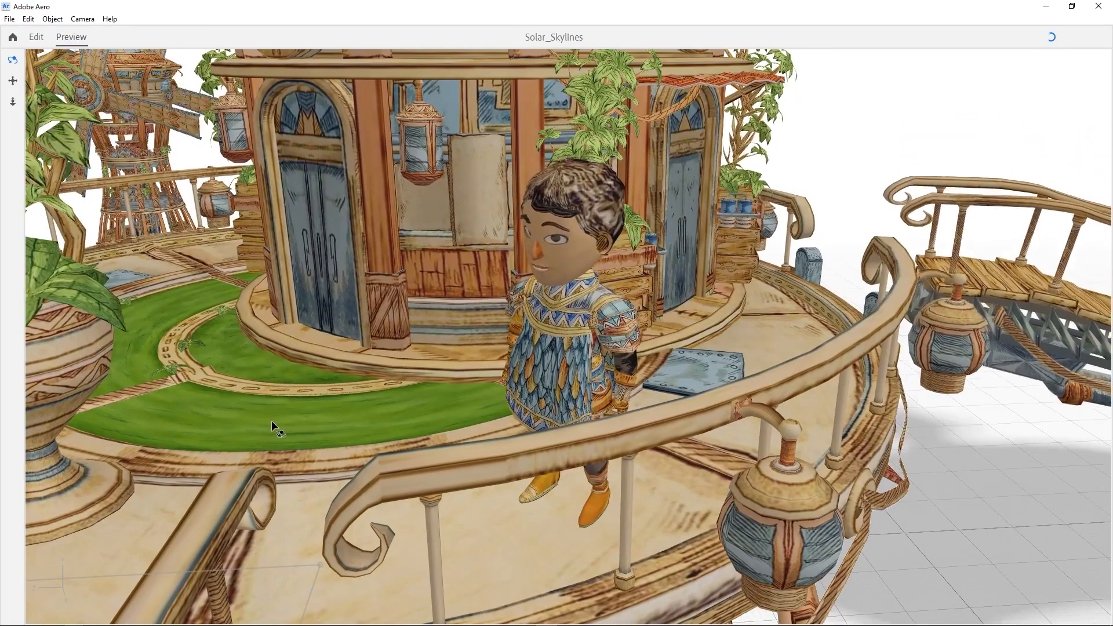
pyautogui.moveTo(271, 421); pyautogui.dragTo(279, 422)
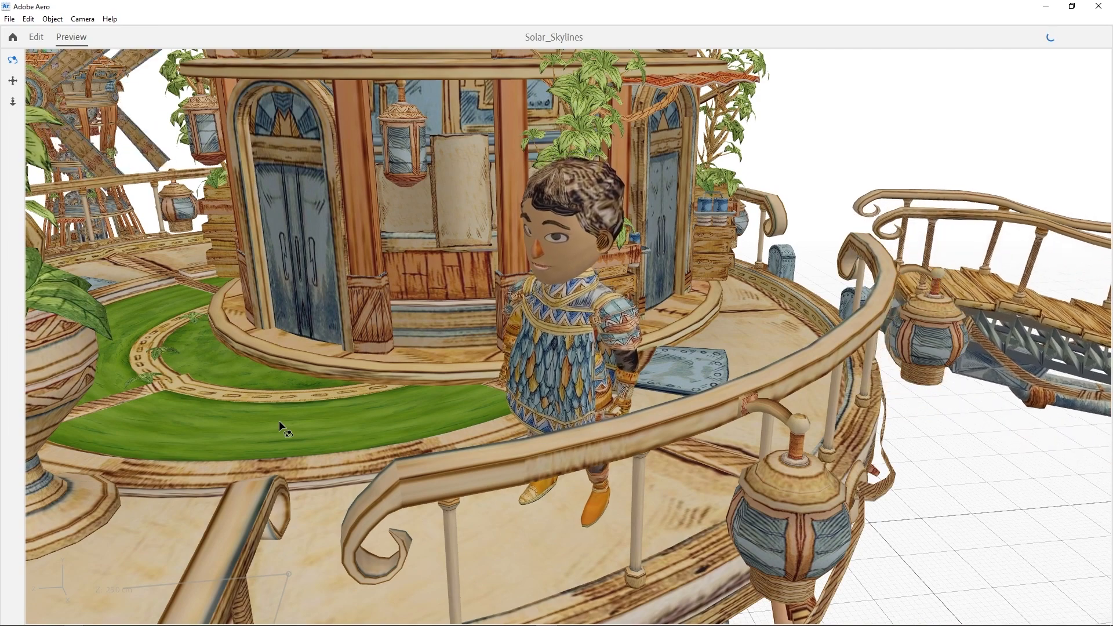
# - View Character- 2's idle animation from the front in the scene preview
pyautogui.moveTo(278, 422); pyautogui.dragTo(400, 426)
pyautogui.click(12, 81)
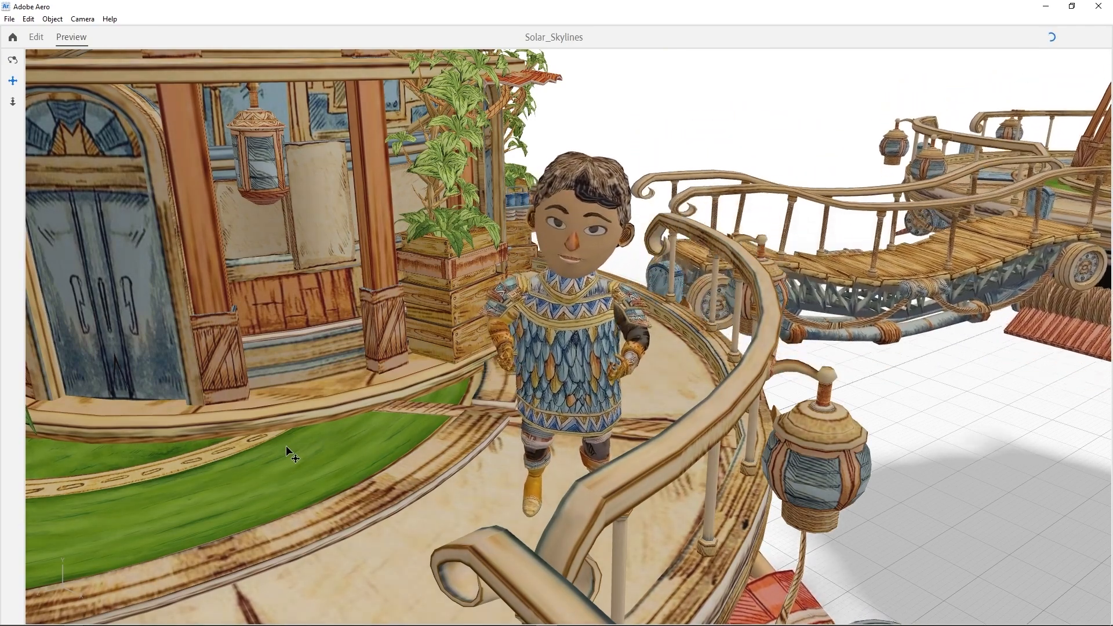
pyautogui.moveTo(292, 458); pyautogui.dragTo(329, 460)
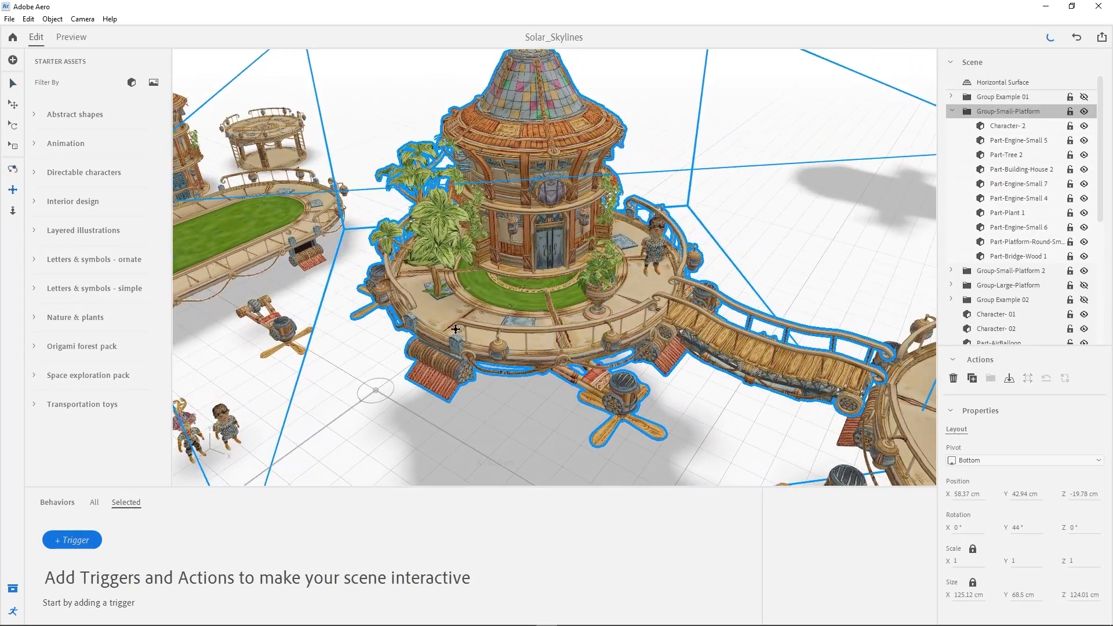
# - Add a Start trigger for Part-Engine-Small 5 in Group-Small-Platform
pyautogui.moveTo(455, 329); pyautogui.dragTo(459, 332, button='middle')
pyautogui.moveTo(470, 327); pyautogui.dragTo(485, 309, button='right')
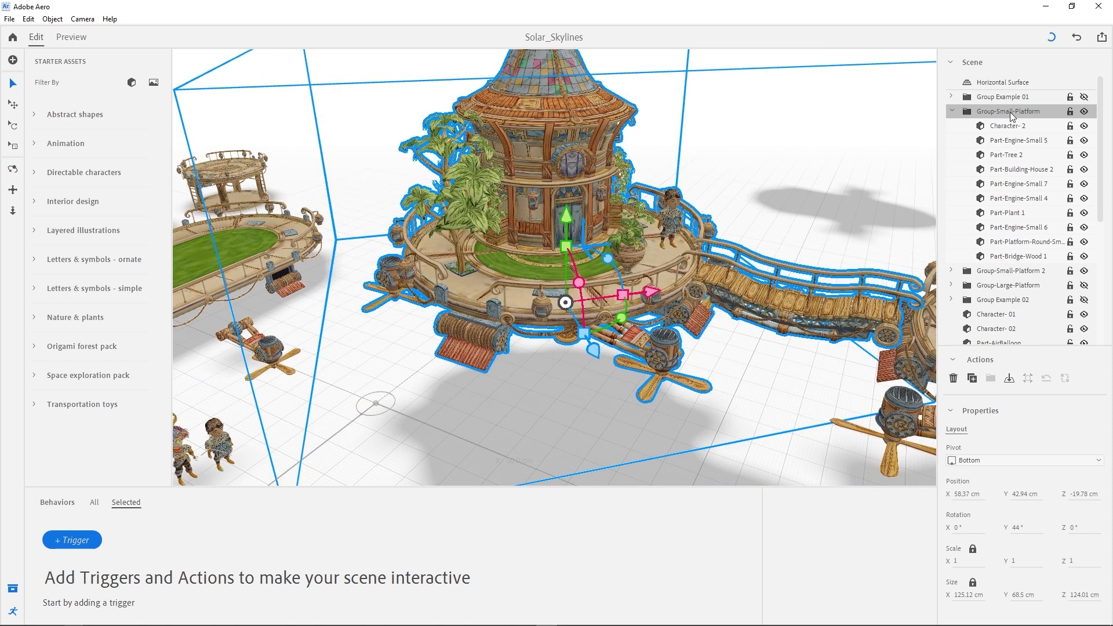
pyautogui.click(1011, 143)
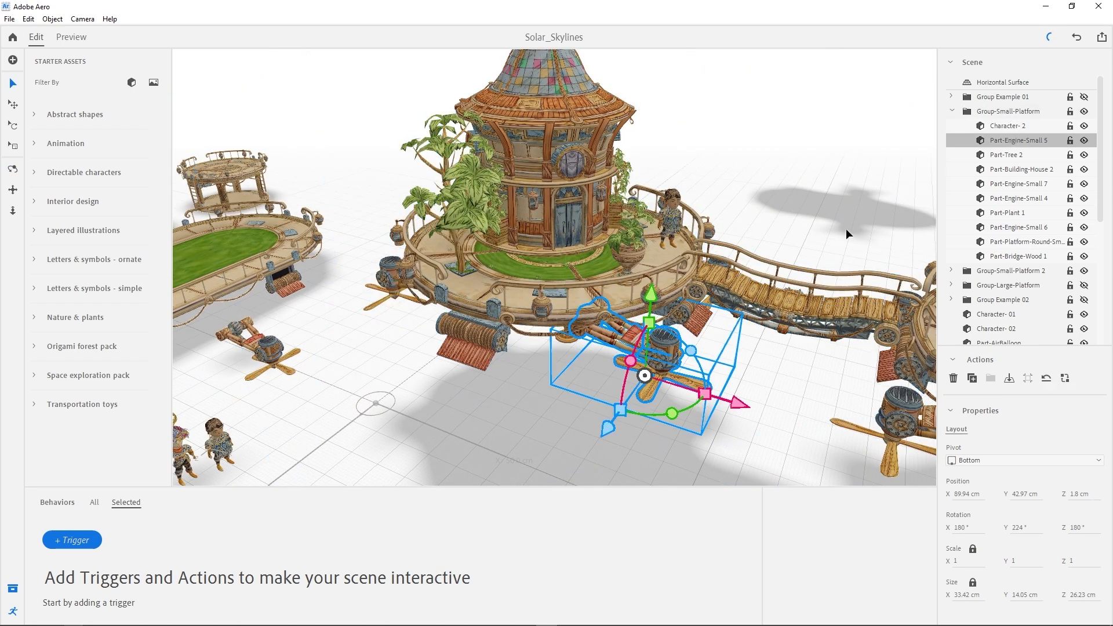
pyautogui.click(80, 541)
pyautogui.click(113, 551)
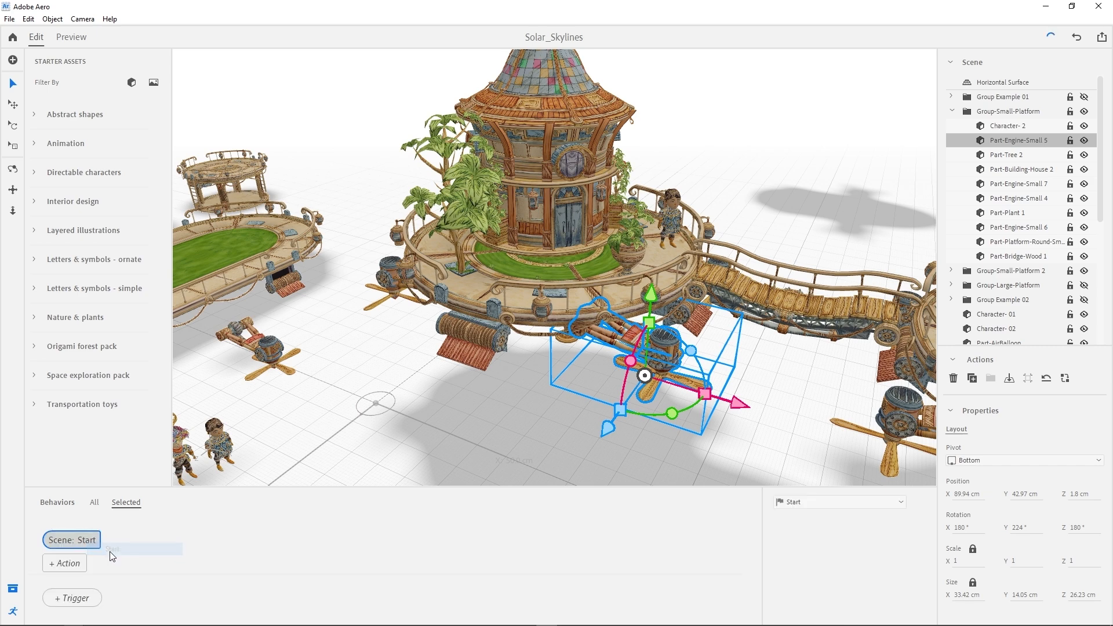
# - Add a Play animation action for Part-Engine-Small 5 to the Start trigger, using the Engine.Play clip
pyautogui.click(72, 564)
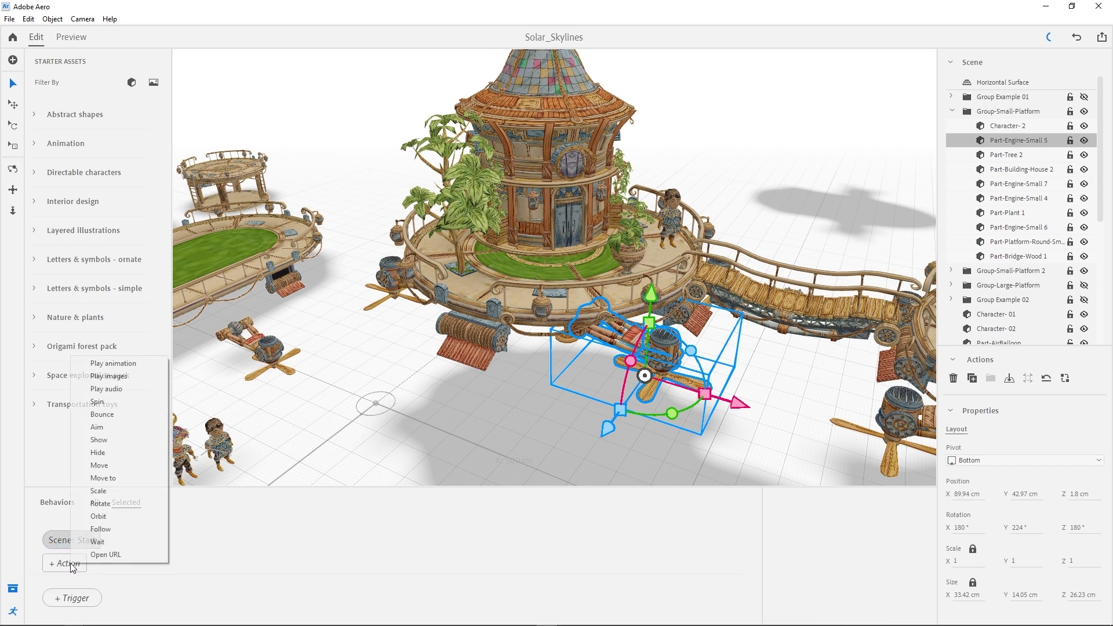
pyautogui.click(114, 364)
pyautogui.click(818, 608)
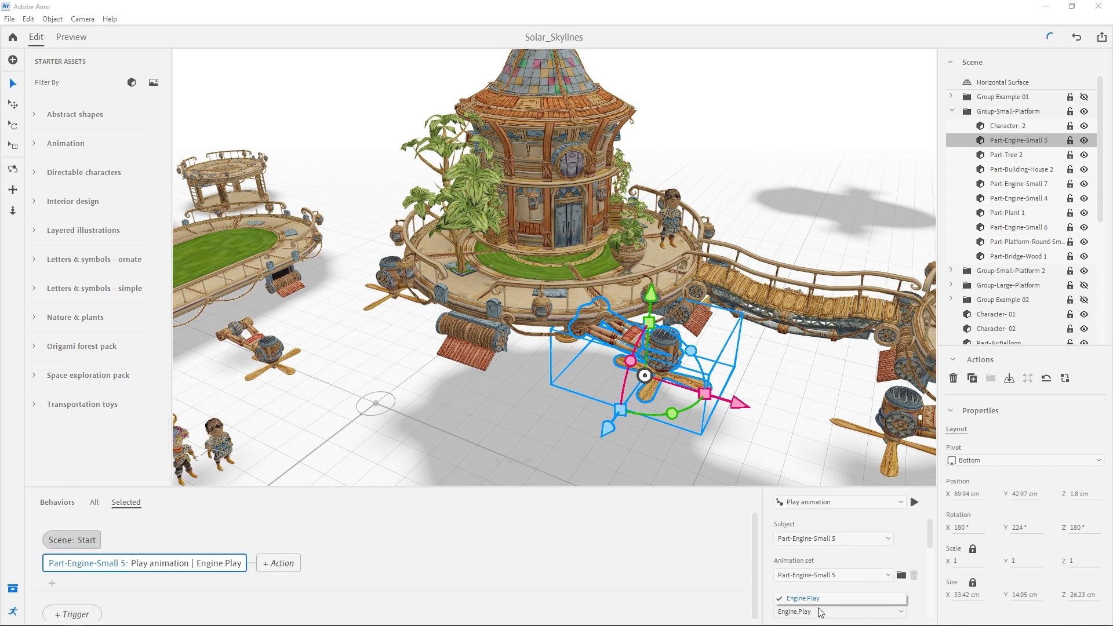
pyautogui.click(808, 599)
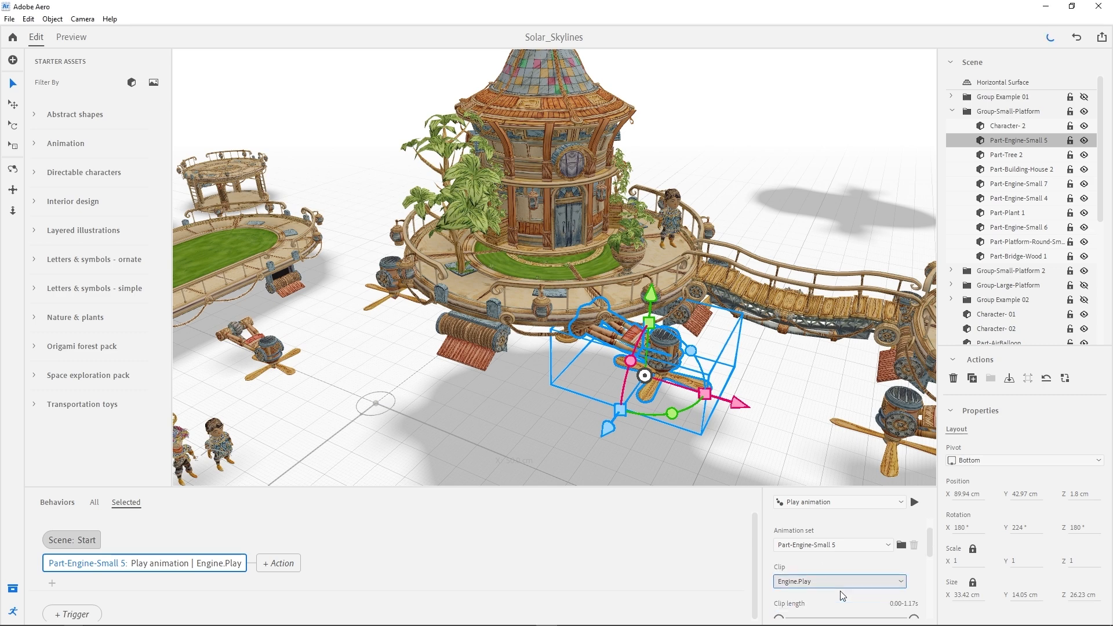
# - Test the Engine.Play animation once and set it to play infinitely
pyautogui.click(914, 502)
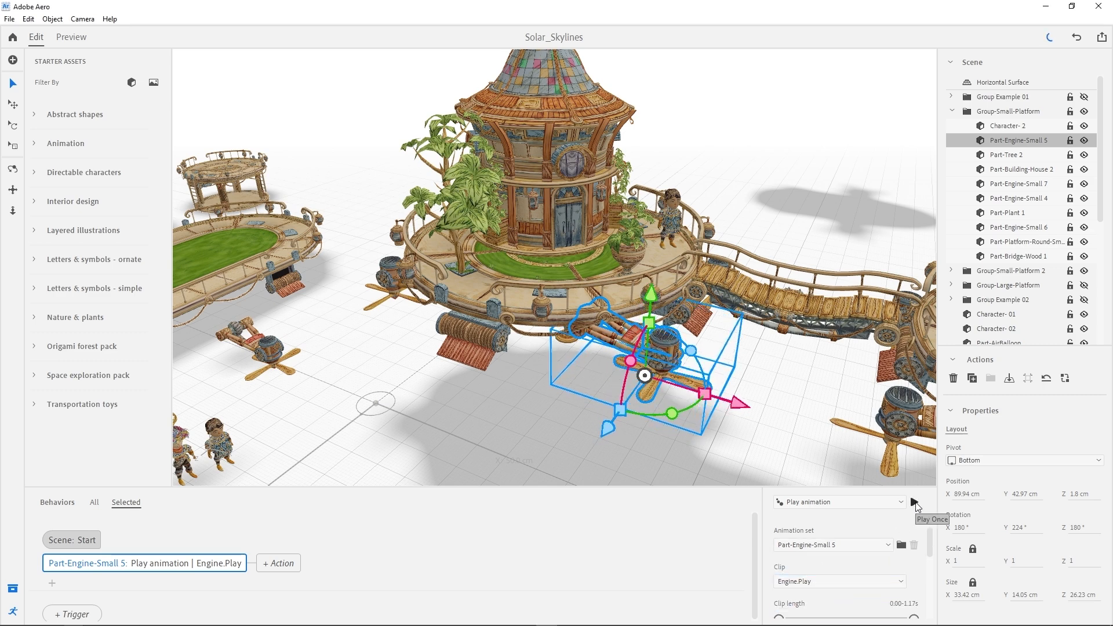
pyautogui.scroll(-3, 901, 535)
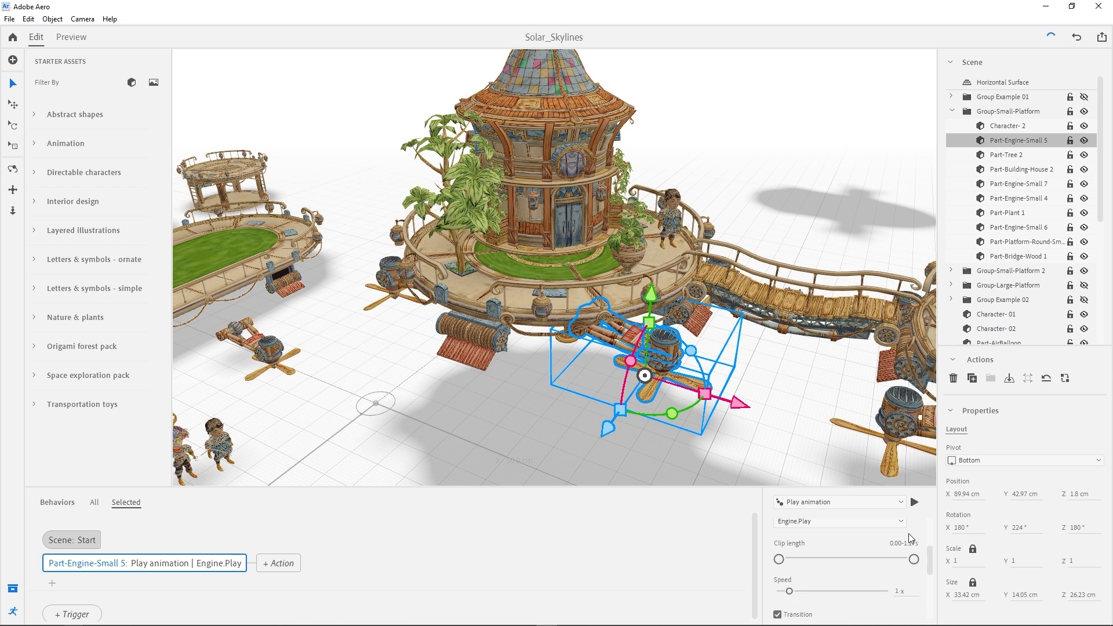
pyautogui.scroll(-3, 909, 537)
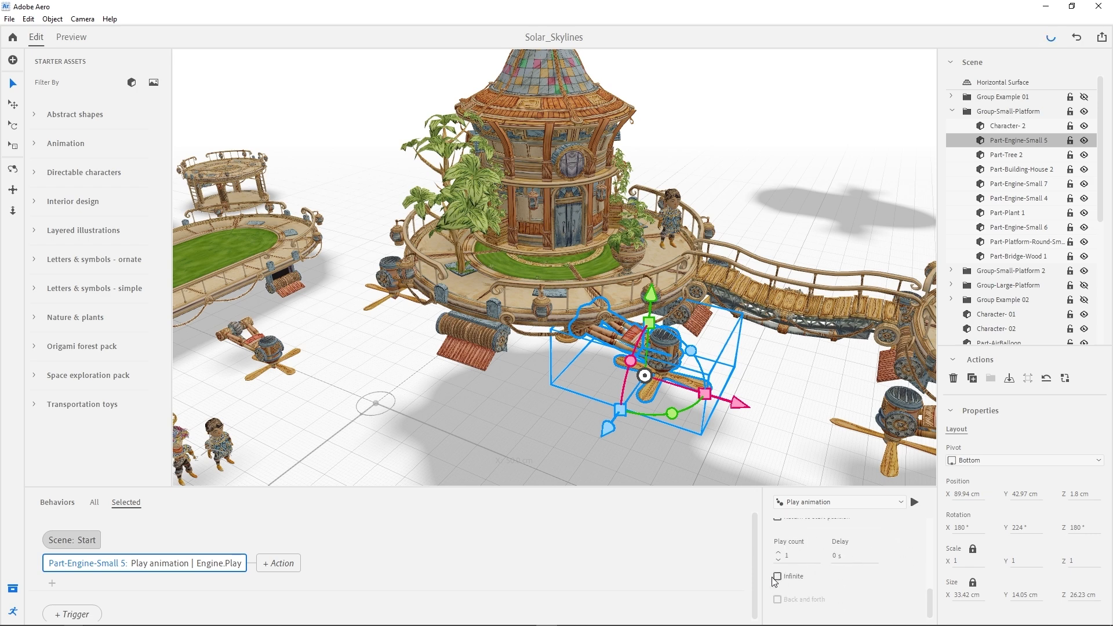
pyautogui.click(778, 576)
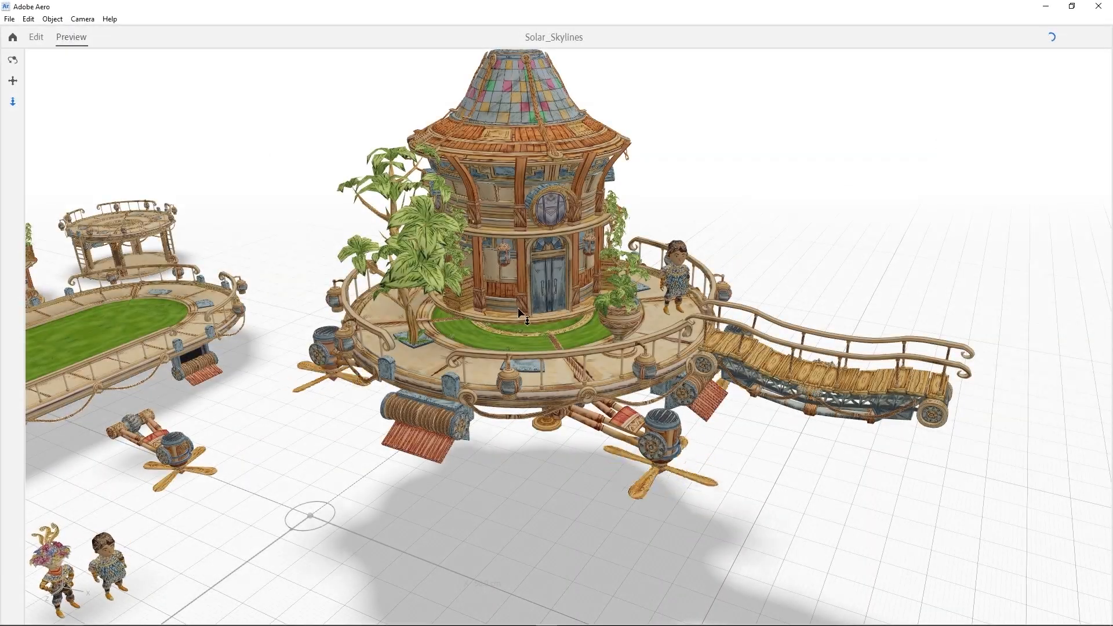
# - Preview the scene and view the small platform with its running engine
pyautogui.moveTo(516, 308)
pyautogui.mouseDown()
pyautogui.moveTo(428, 313)
pyautogui.moveTo(600, 298)
pyautogui.moveTo(624, 284)
pyautogui.moveTo(565, 291)
pyautogui.moveTo(783, 227)
pyautogui.moveTo(536, 285)
pyautogui.moveTo(529, 308)
pyautogui.mouseUp()
pyautogui.press('2')
pyautogui.press('3')
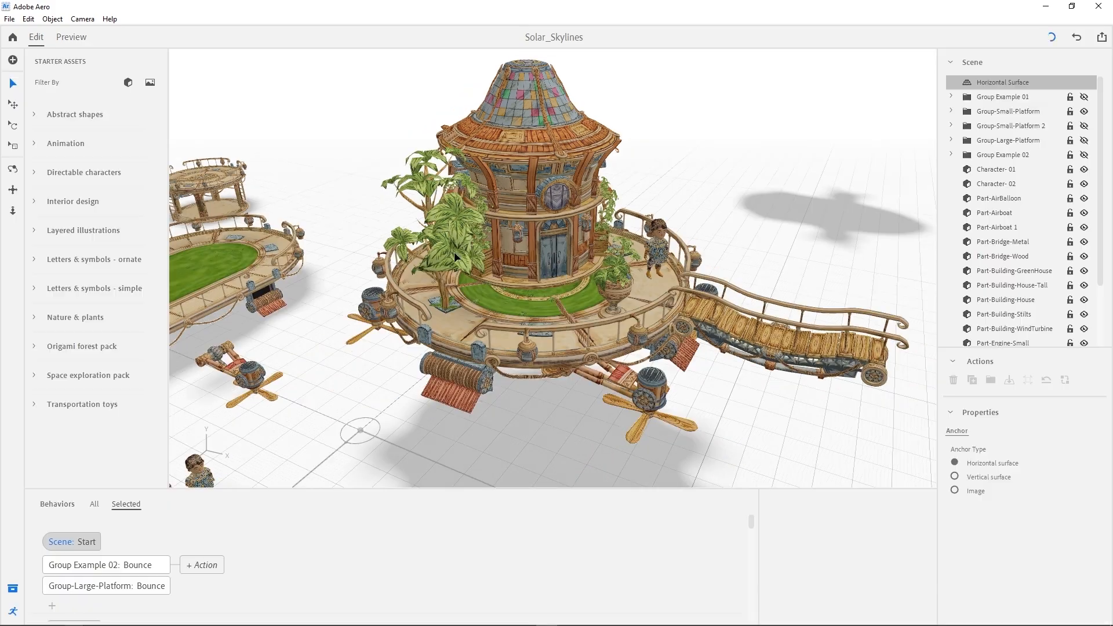
# - Add a Start trigger with a Bounce action for the whole Group-Small-Platform
pyautogui.click(519, 263)
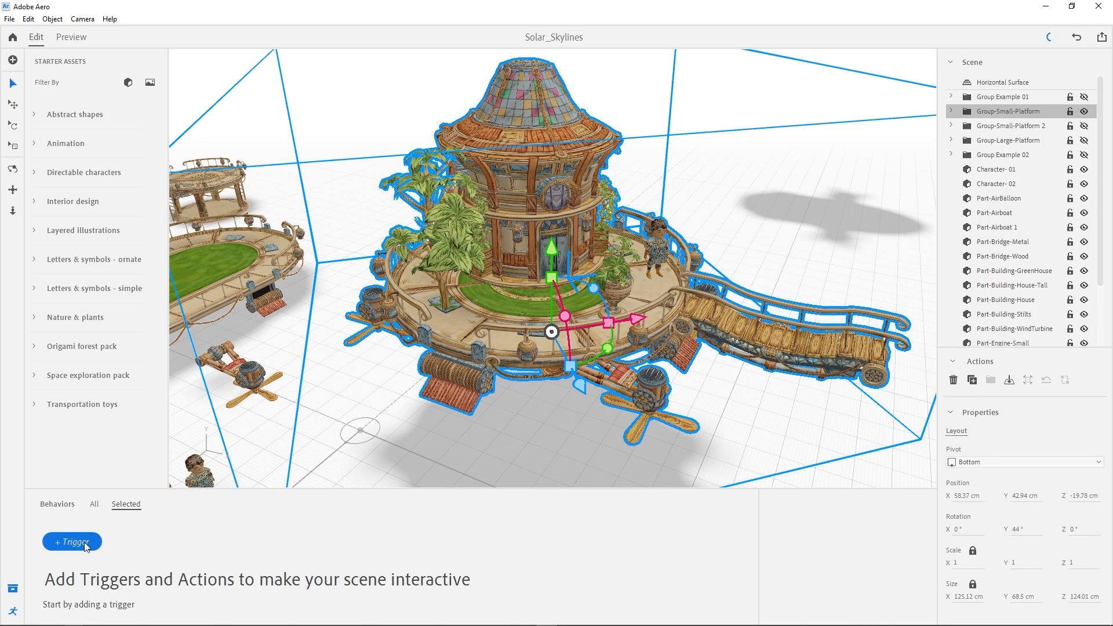
pyautogui.click(60, 548)
pyautogui.click(81, 553)
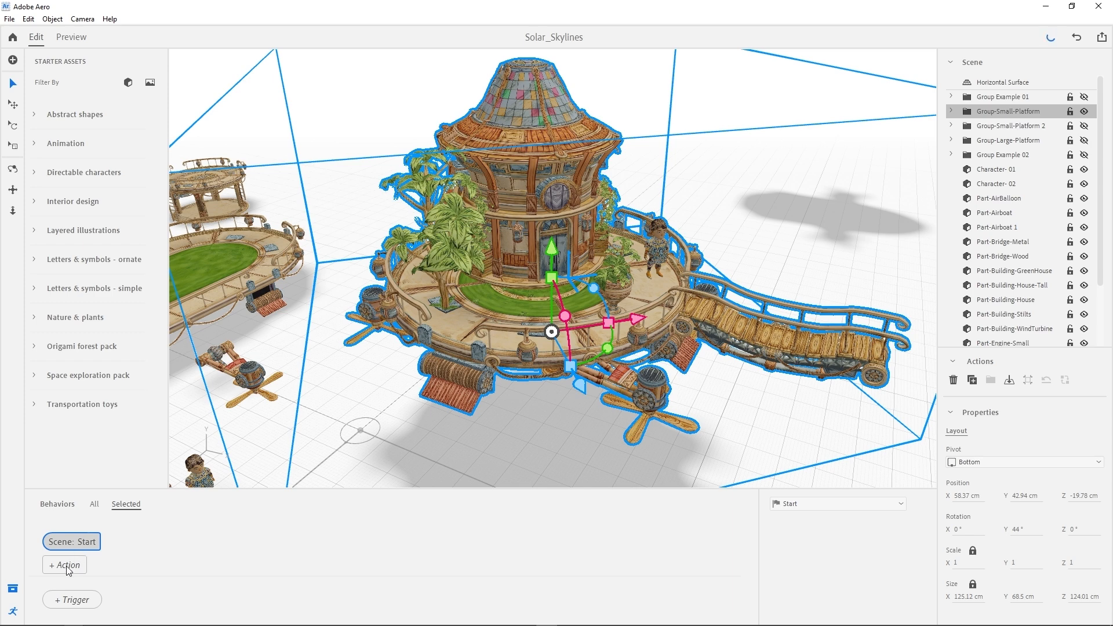
pyautogui.click(68, 565)
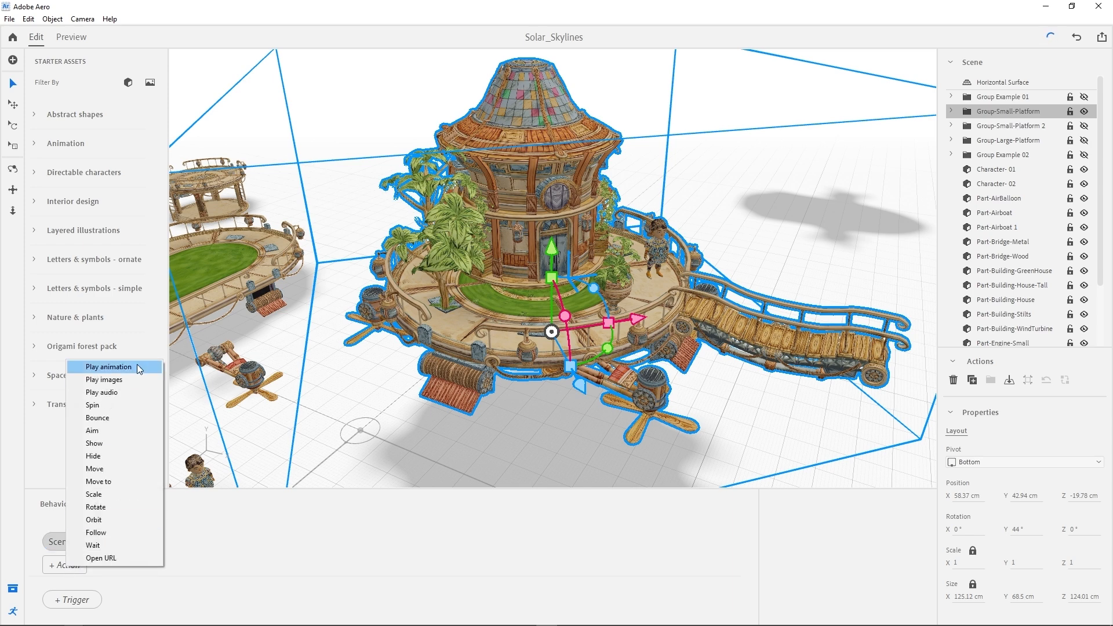
pyautogui.click(108, 418)
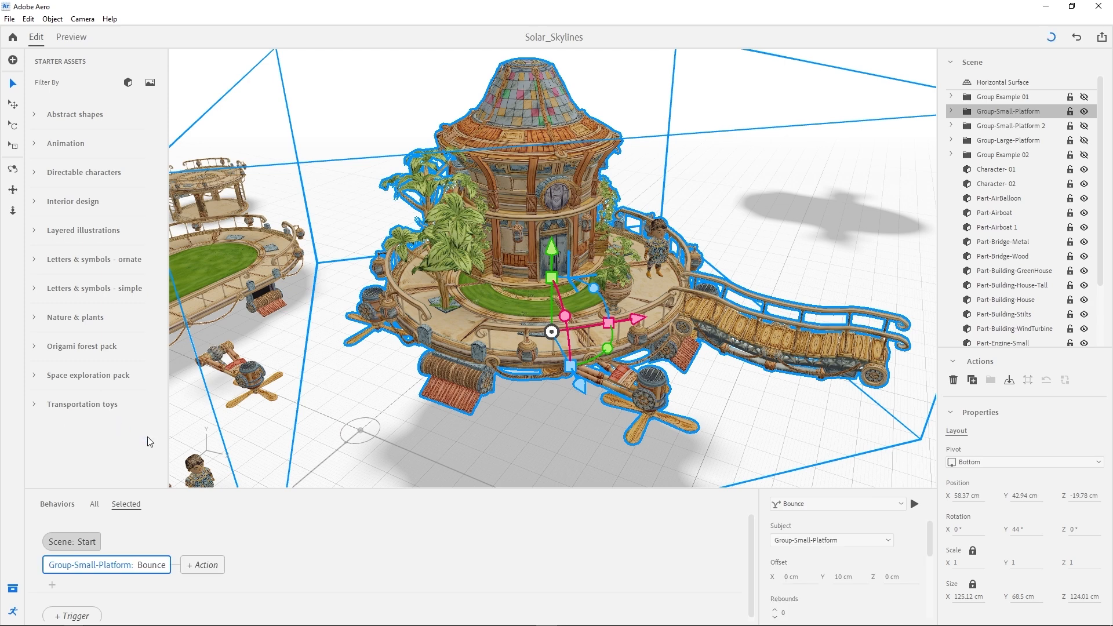
# - Play the platform's Bounce action and review its duration, easing and play count settings
pyautogui.click(914, 504)
pyautogui.scroll(-3, 927, 534)
pyautogui.click(914, 505)
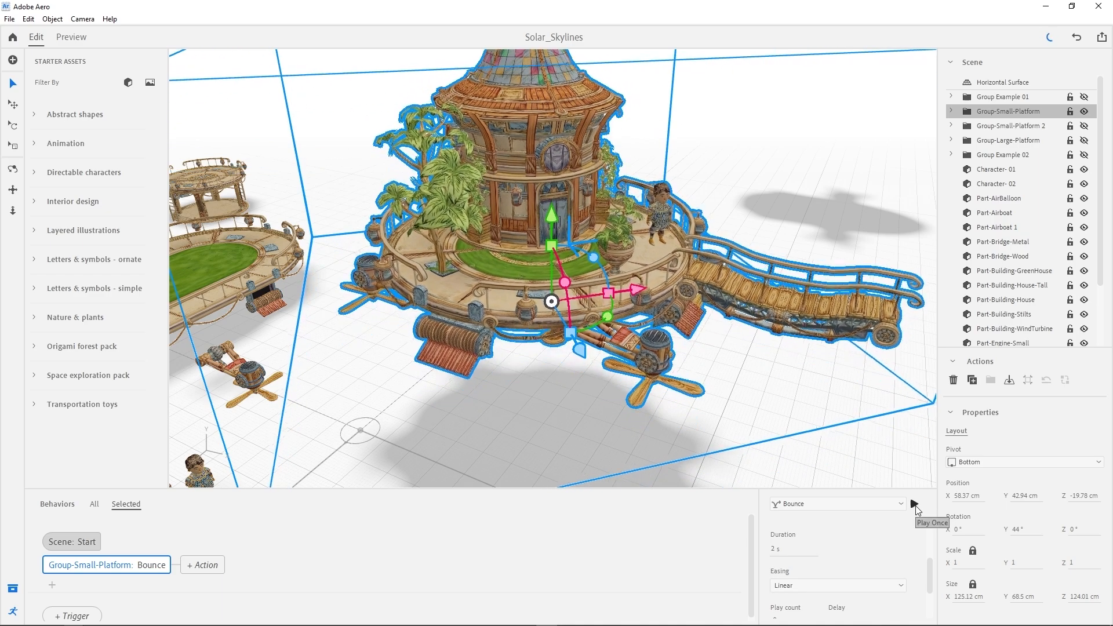
pyautogui.scroll(-1, 931, 572)
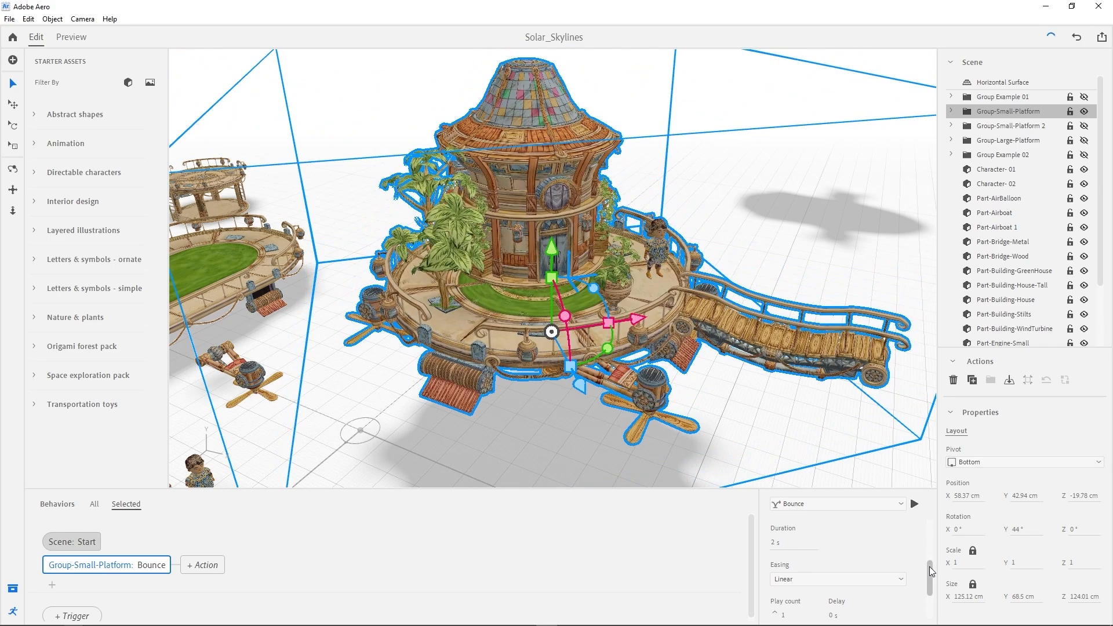
pyautogui.click(914, 505)
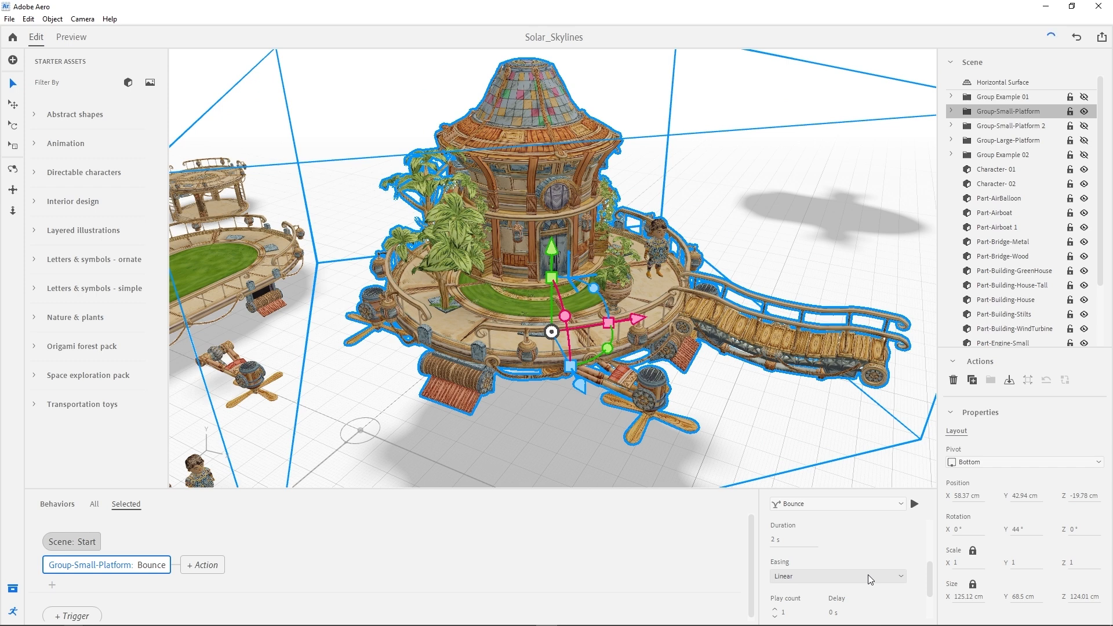
# - Set the platform bounce's easing to Ease in-out and play the action to check the motion
pyautogui.click(867, 575)
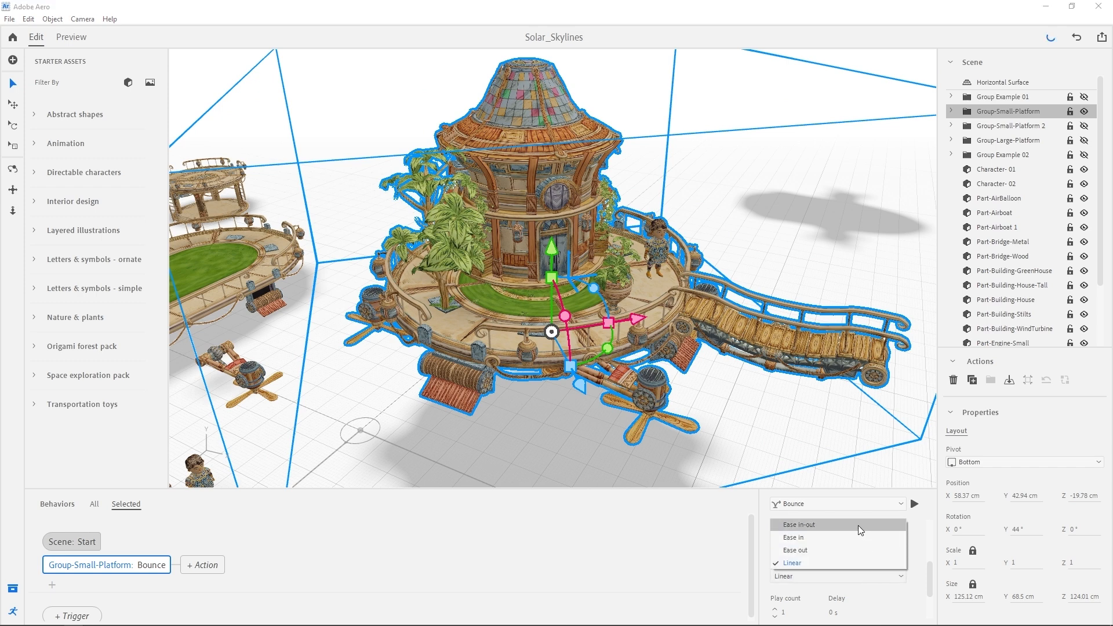
pyautogui.click(858, 525)
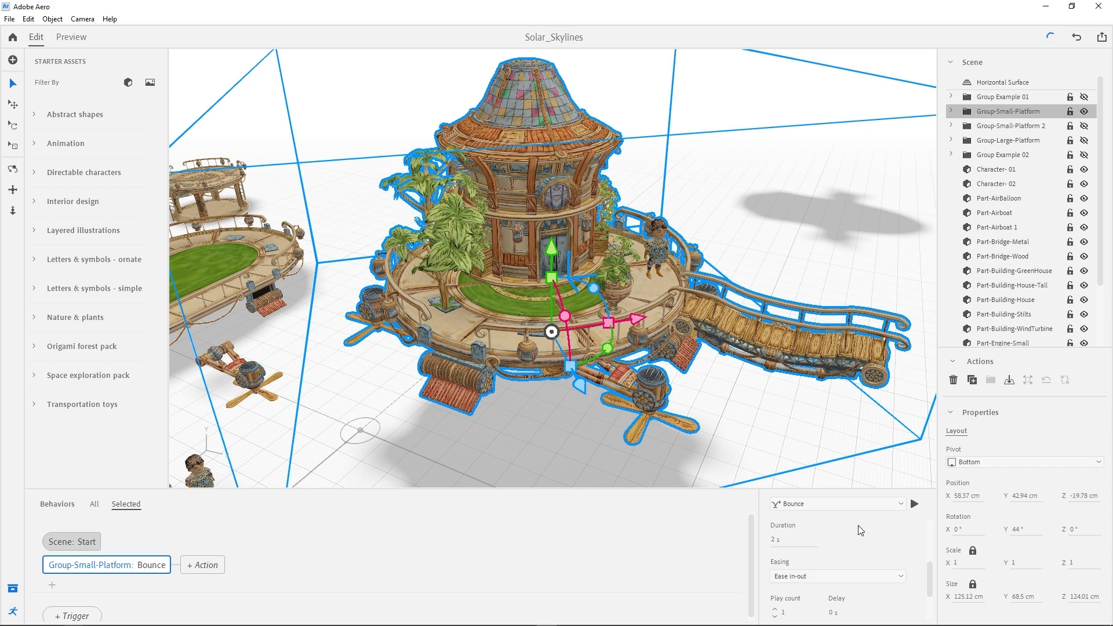
pyautogui.click(879, 575)
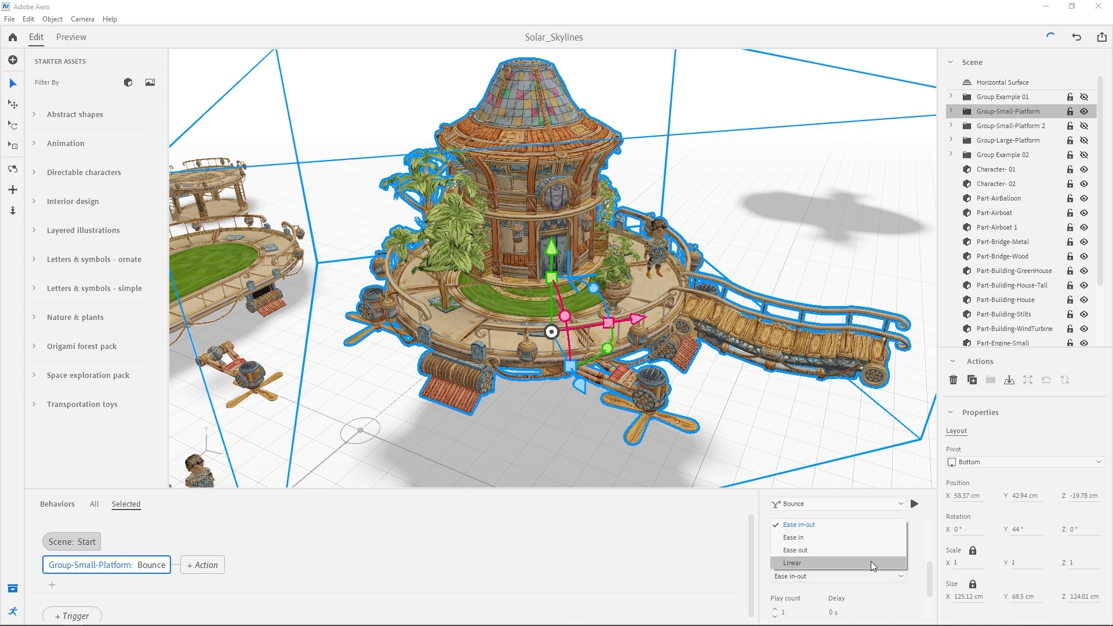
pyautogui.click(852, 525)
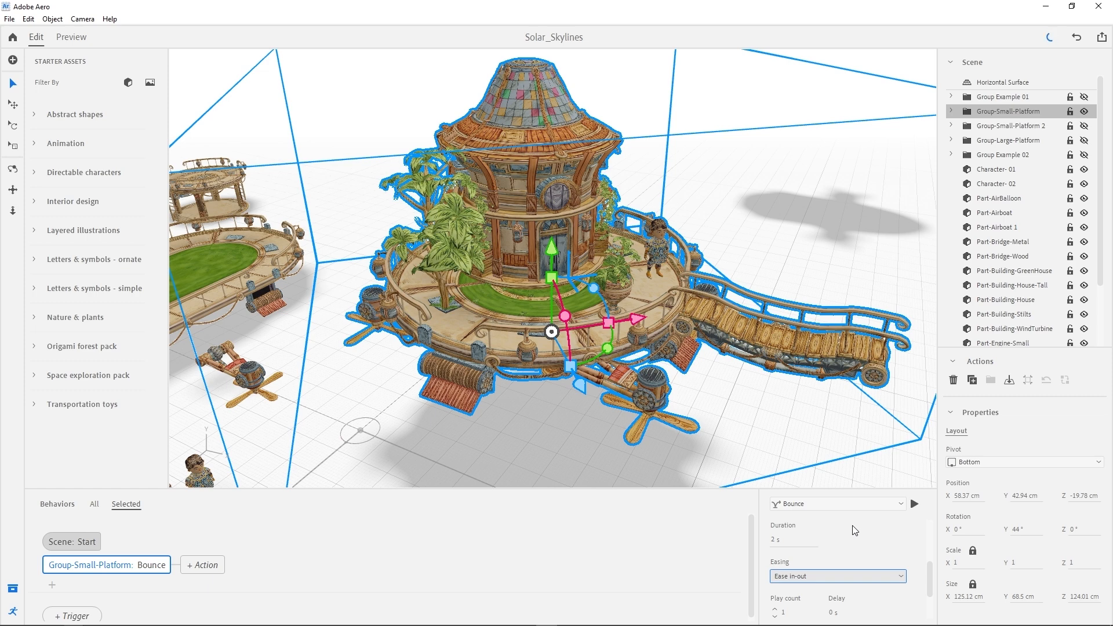
pyautogui.click(914, 504)
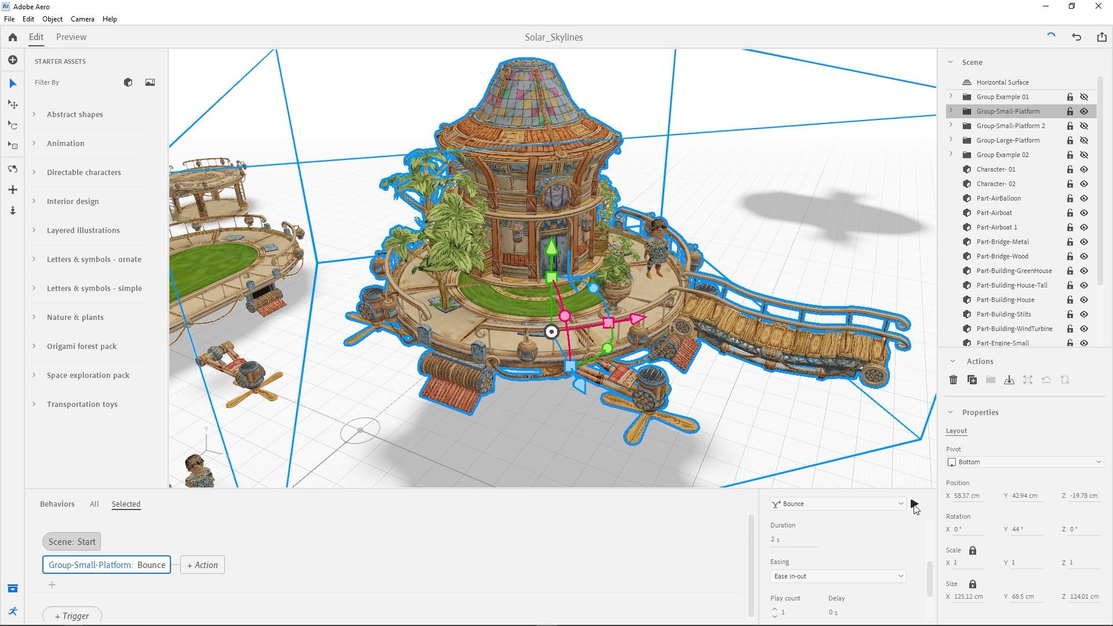
# - Set the duration of Group-Small-Platform's Bounce action to 5 s
pyautogui.moveTo(935, 583)
pyautogui.mouseDown()
pyautogui.moveTo(927, 545)
pyautogui.moveTo(929, 571)
pyautogui.mouseUp()
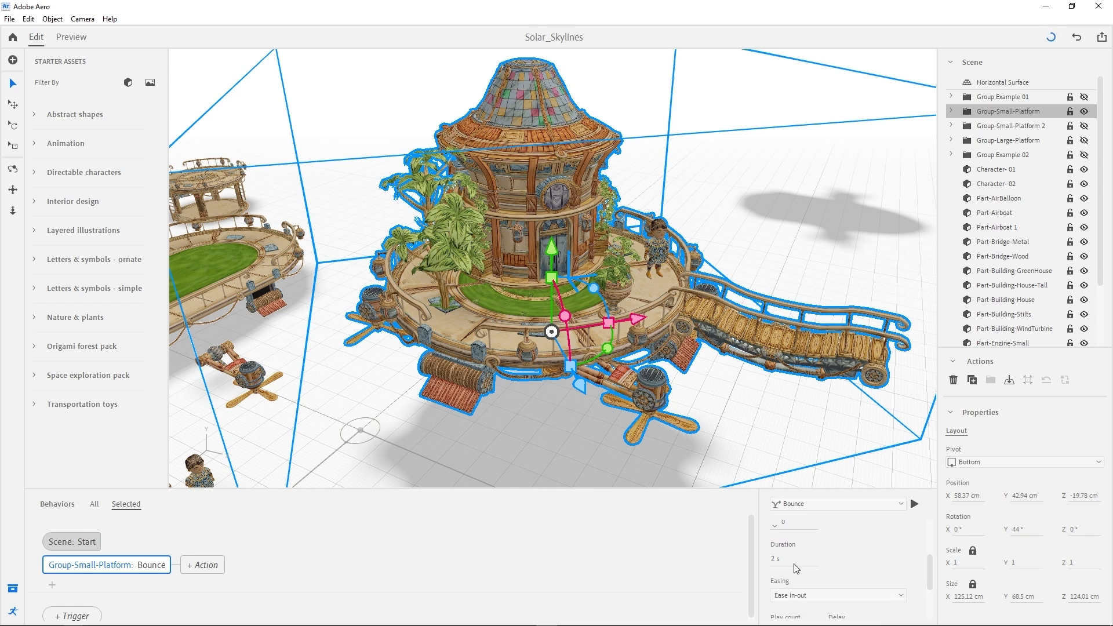
pyautogui.click(774, 558)
pyautogui.write('5')
pyautogui.press('Return')
# - Make the platform's Bounce action play infinitely and preview the movement in the scene
pyautogui.moveTo(928, 568); pyautogui.dragTo(931, 594)
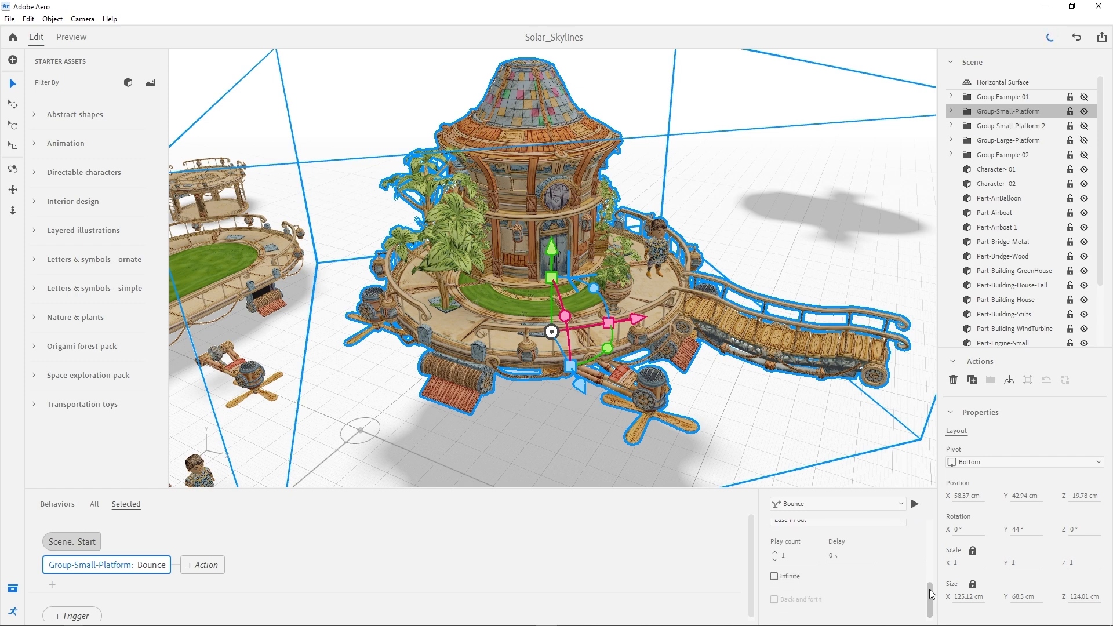
pyautogui.click(774, 577)
pyautogui.click(71, 37)
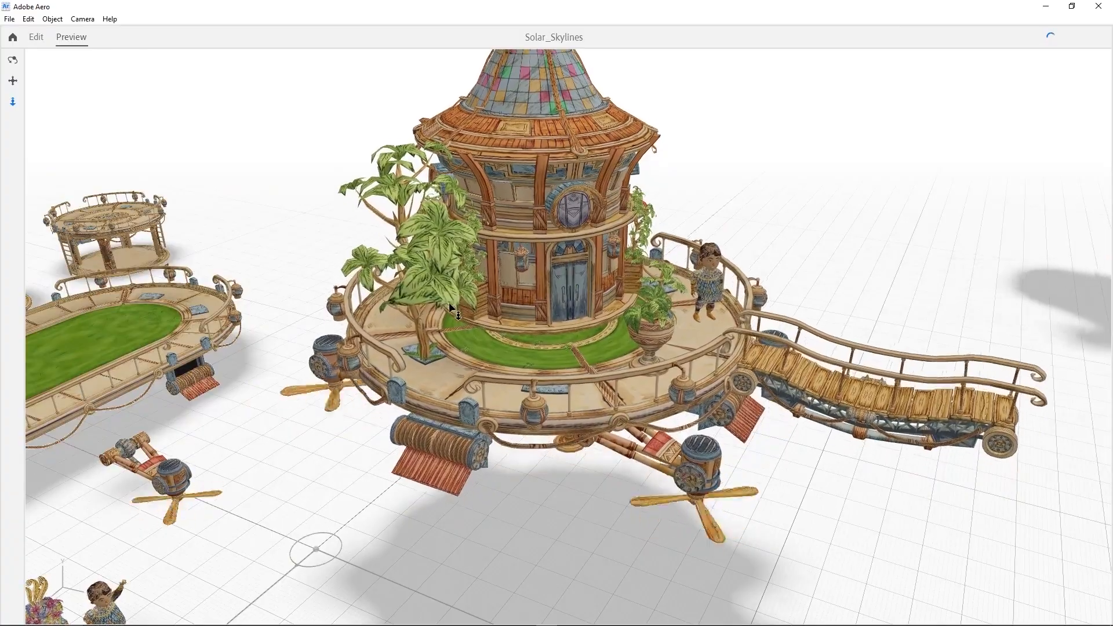
pyautogui.moveTo(449, 301)
pyautogui.mouseDown(button='right')
pyautogui.moveTo(437, 283)
pyautogui.moveTo(502, 290)
pyautogui.moveTo(461, 278)
pyautogui.moveTo(426, 289)
pyautogui.moveTo(439, 300)
pyautogui.mouseUp(button='right')
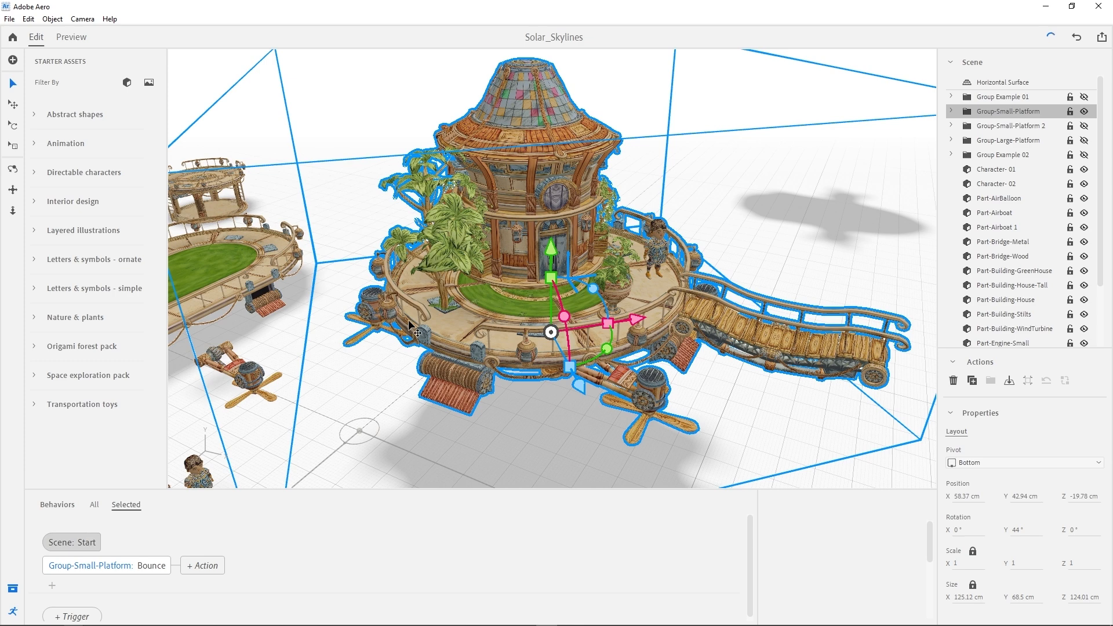
# - Add a Rotate action for Group-Small-Platform parallel to Bounce, with a Roll (Z) of 2°
pyautogui.click(53, 584)
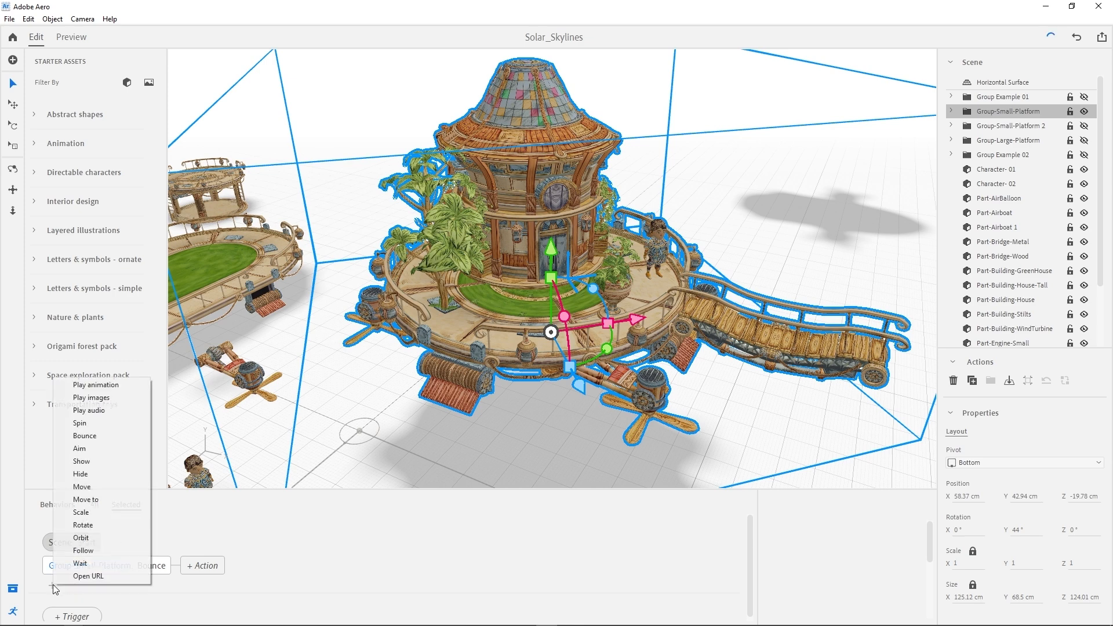
pyautogui.click(102, 525)
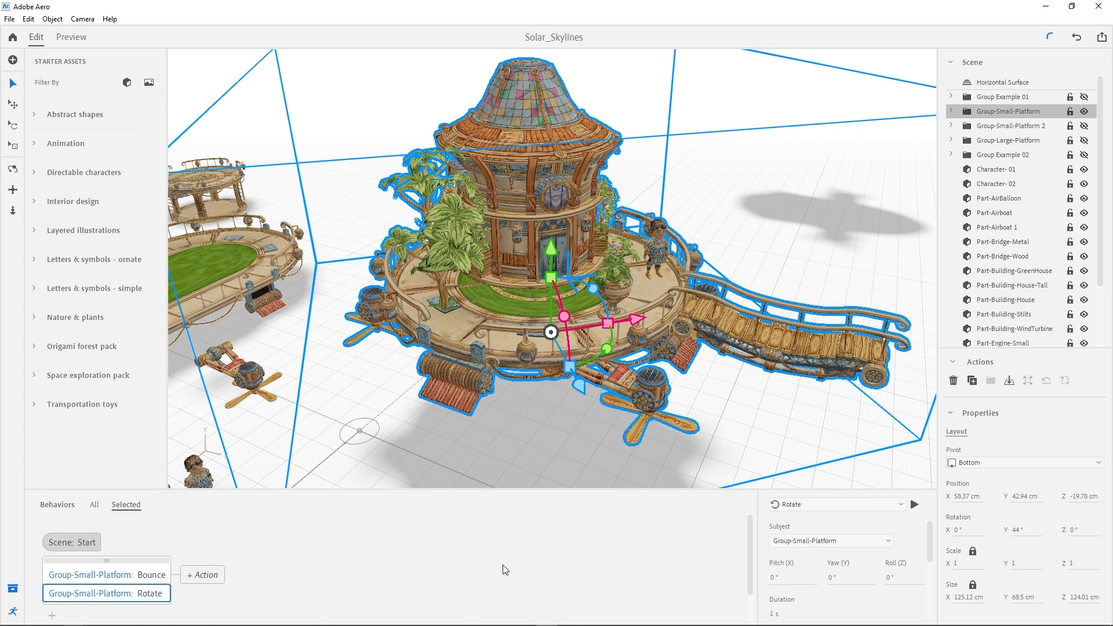
pyautogui.scroll(-1, 859, 553)
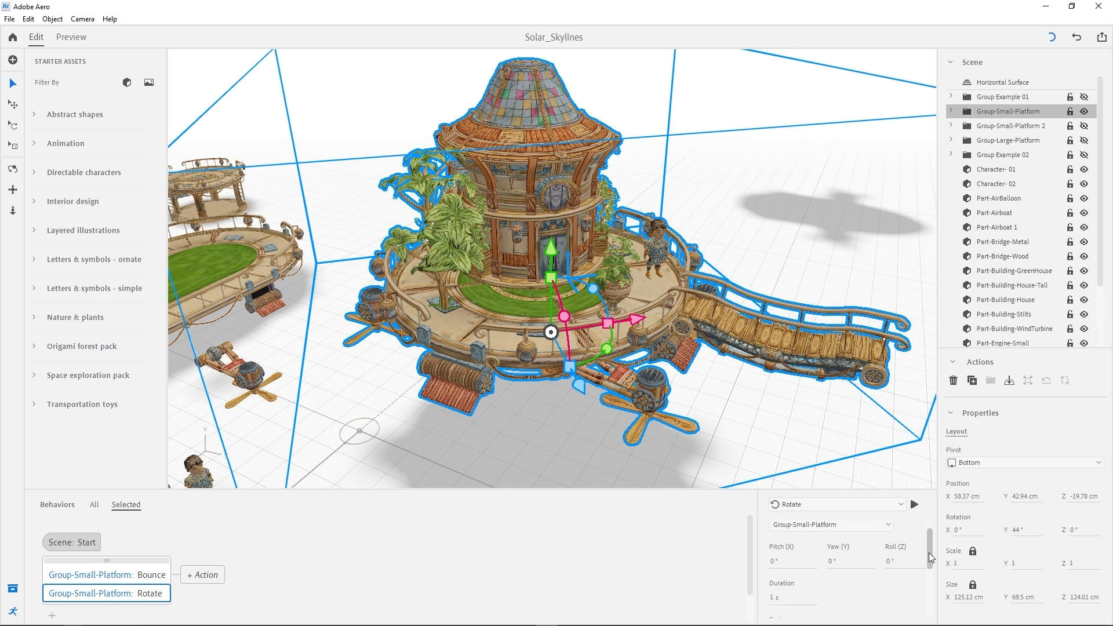
pyautogui.click(890, 562)
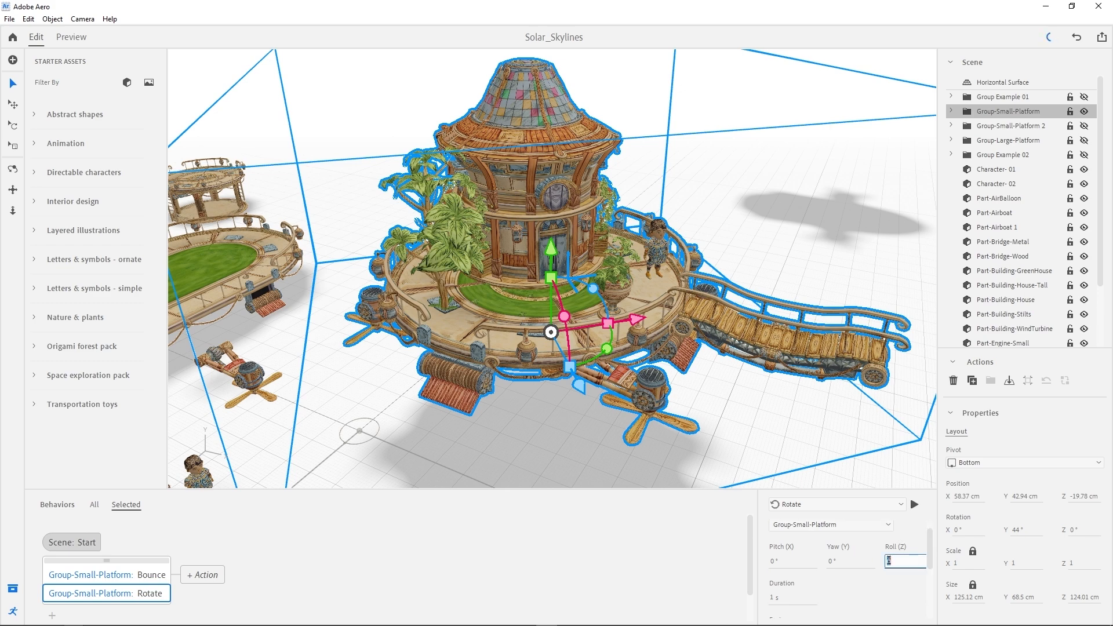
pyautogui.write('2')
pyautogui.press('Return')
# - Make Group-Small-Platform's Rotate action play back and forth infinitely and preview the combined floating motion in the scene
pyautogui.scroll(-2, 929, 541)
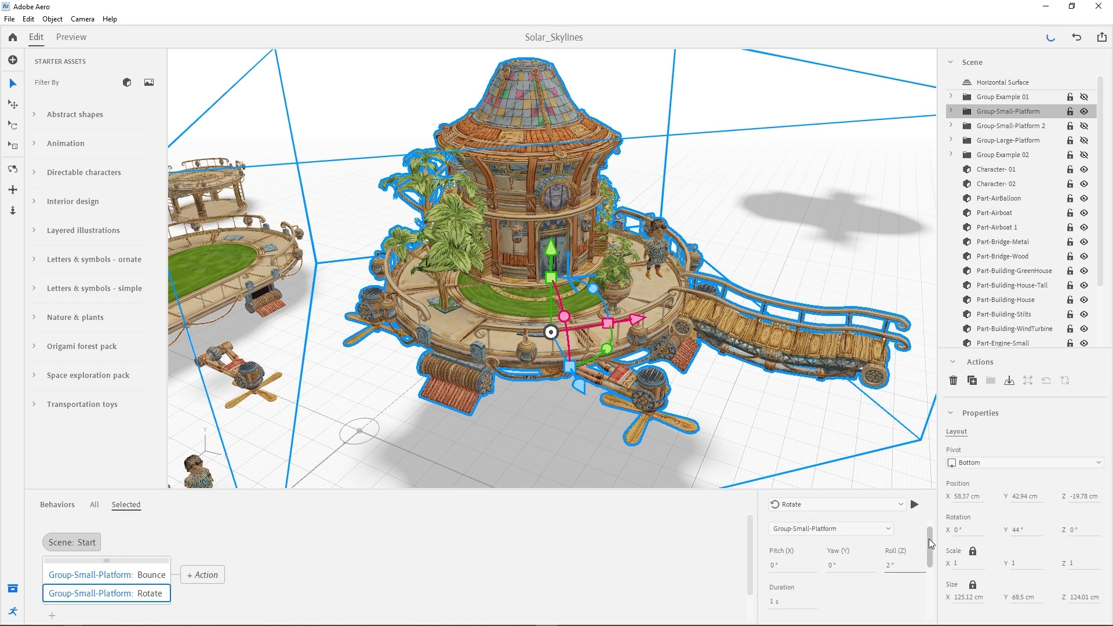
pyautogui.scroll(-5, 926, 555)
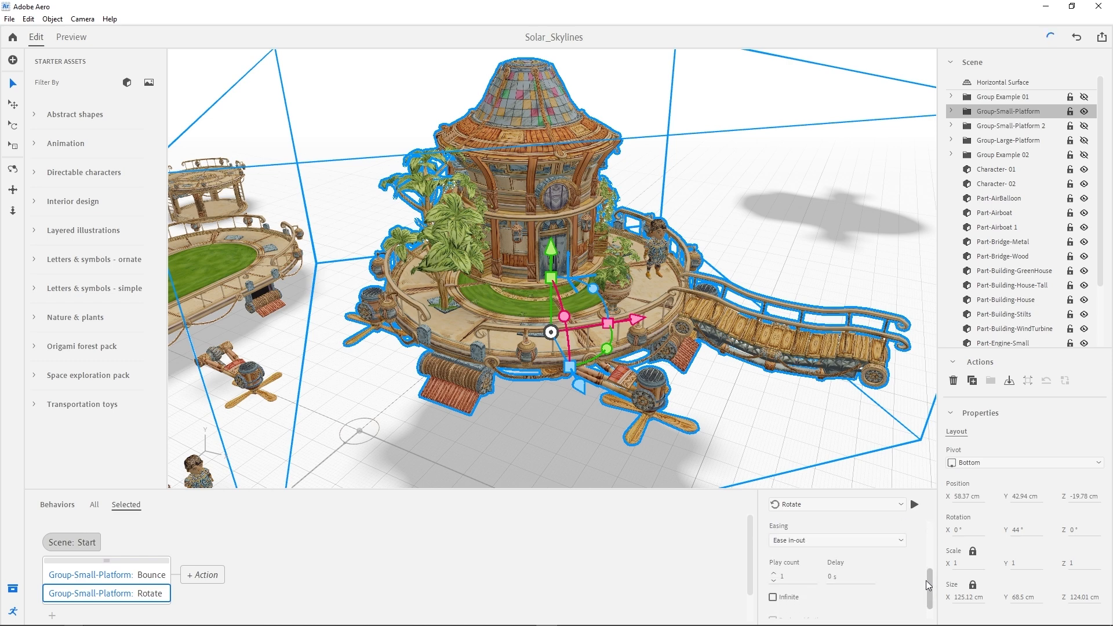
pyautogui.click(773, 552)
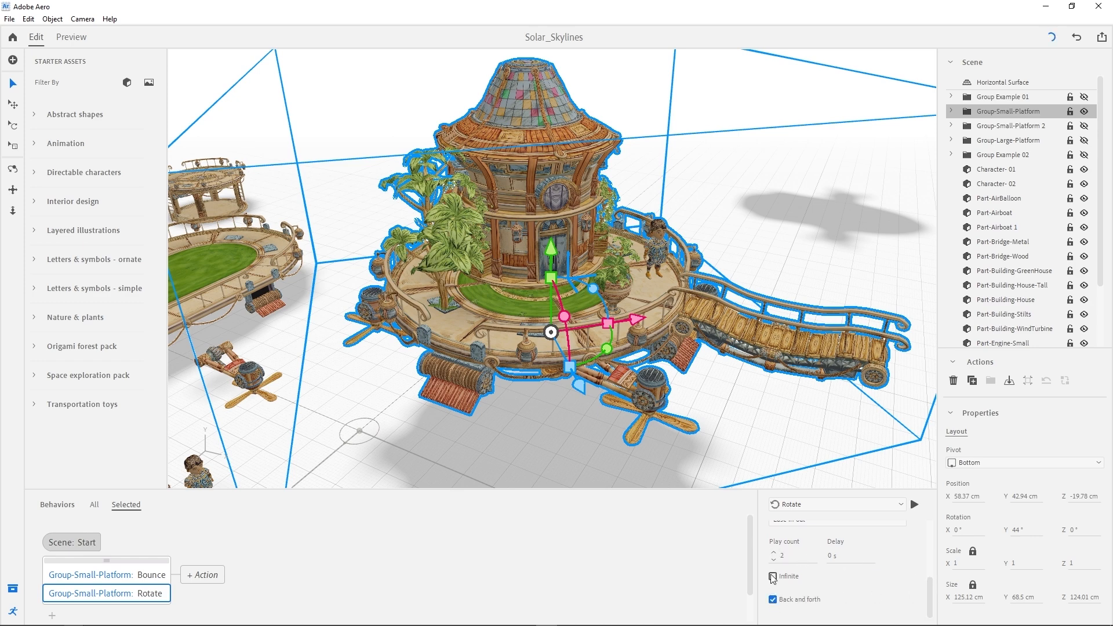
pyautogui.click(773, 576)
pyautogui.click(914, 505)
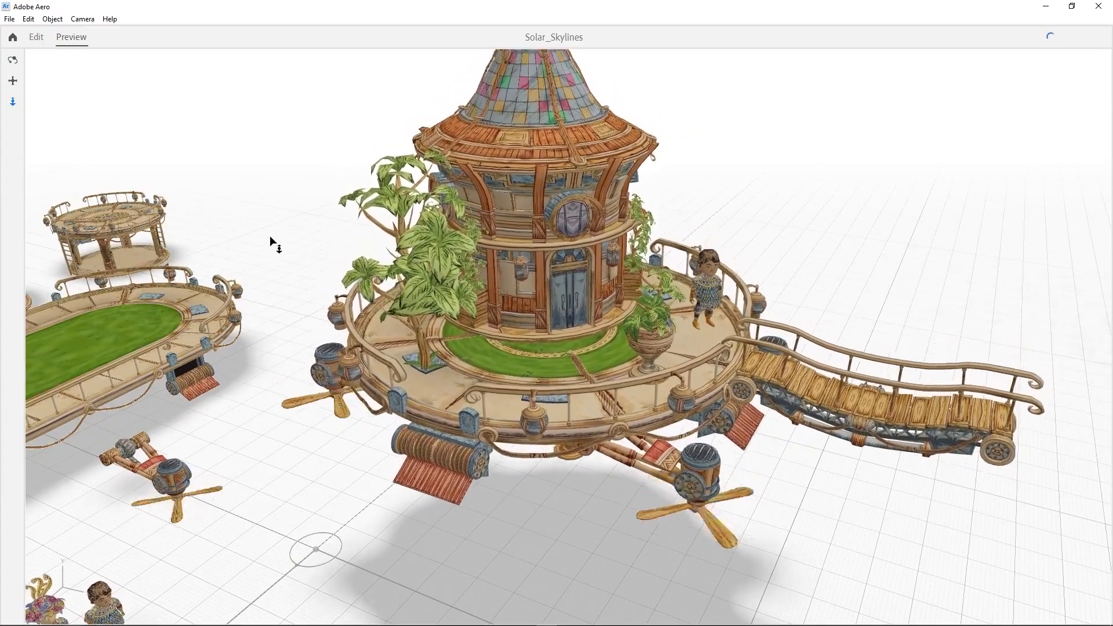
pyautogui.moveTo(277, 235)
pyautogui.mouseDown(button='right')
pyautogui.moveTo(310, 220)
pyautogui.moveTo(288, 235)
pyautogui.mouseUp(button='right')
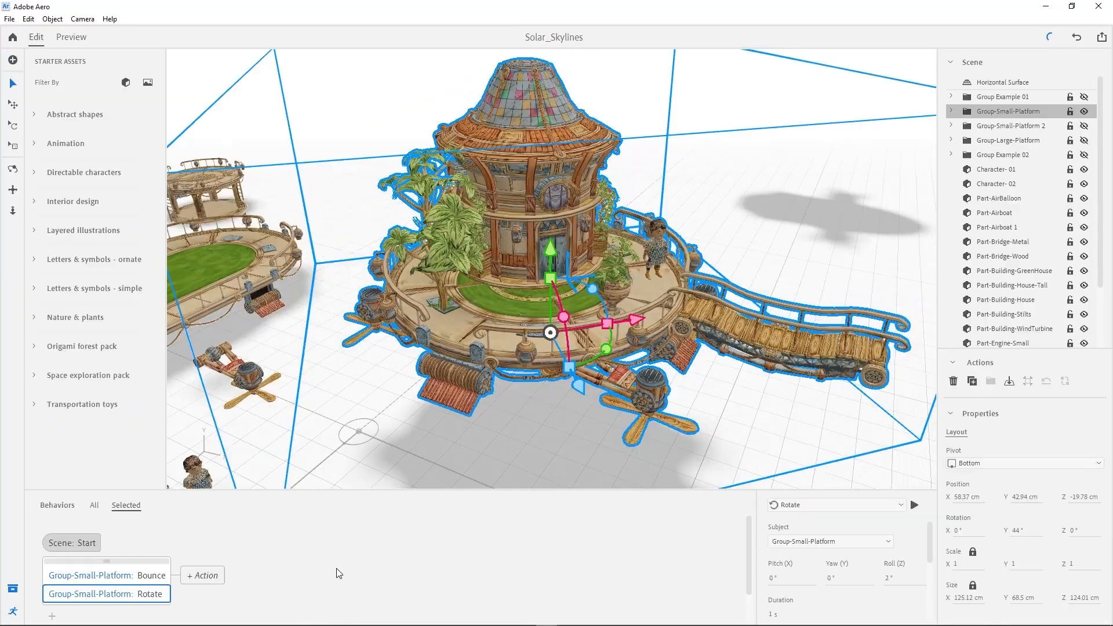
# - Add a Play audio action for Group-Small-Platform parallel to Bounce and Rotate, using the SFX-Engines clip, and play it once
pyautogui.scroll(-1, 319, 571)
pyautogui.click(52, 581)
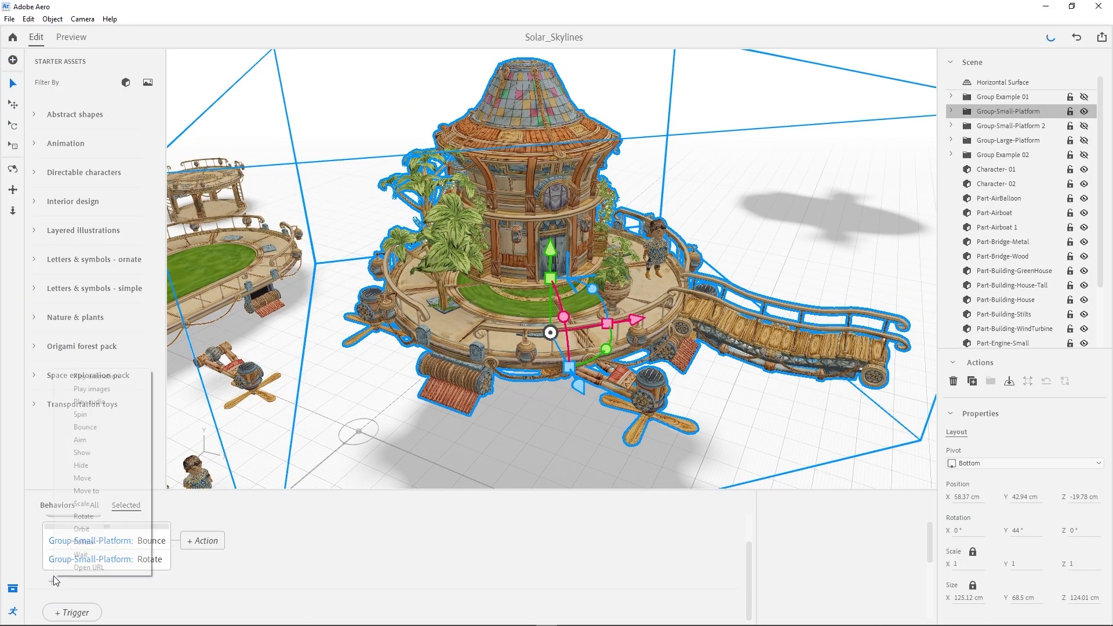
pyautogui.click(101, 403)
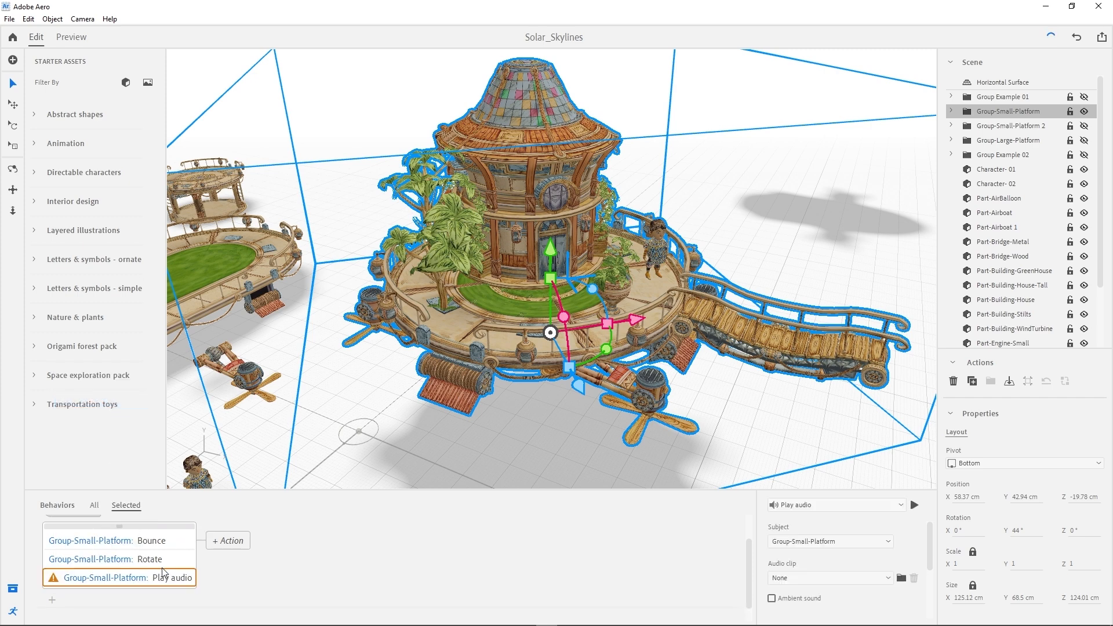
pyautogui.click(846, 578)
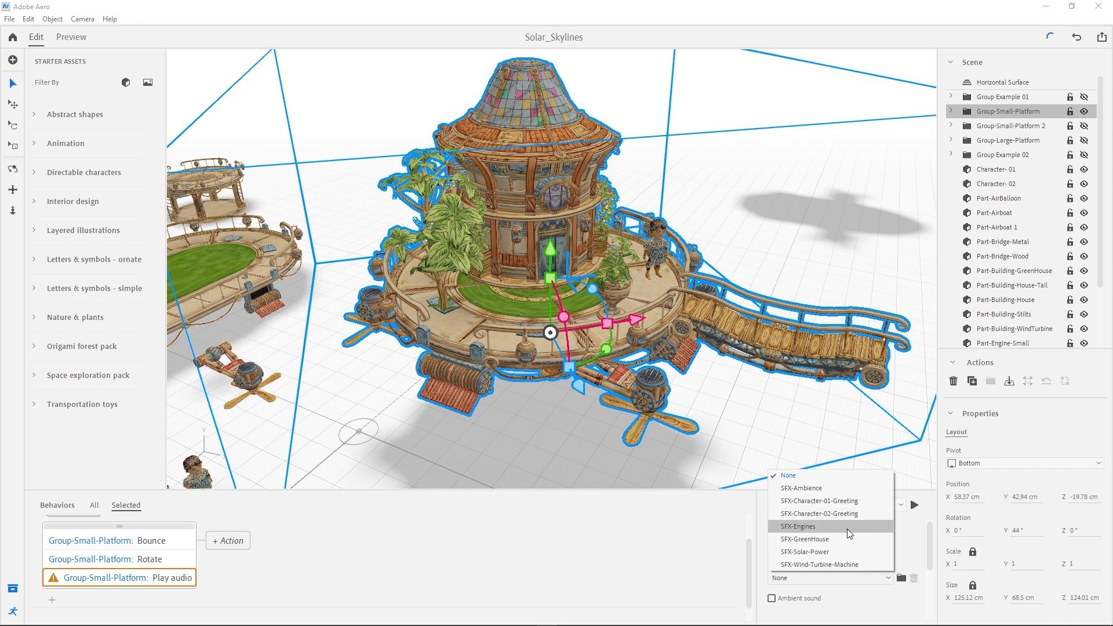
pyautogui.click(814, 527)
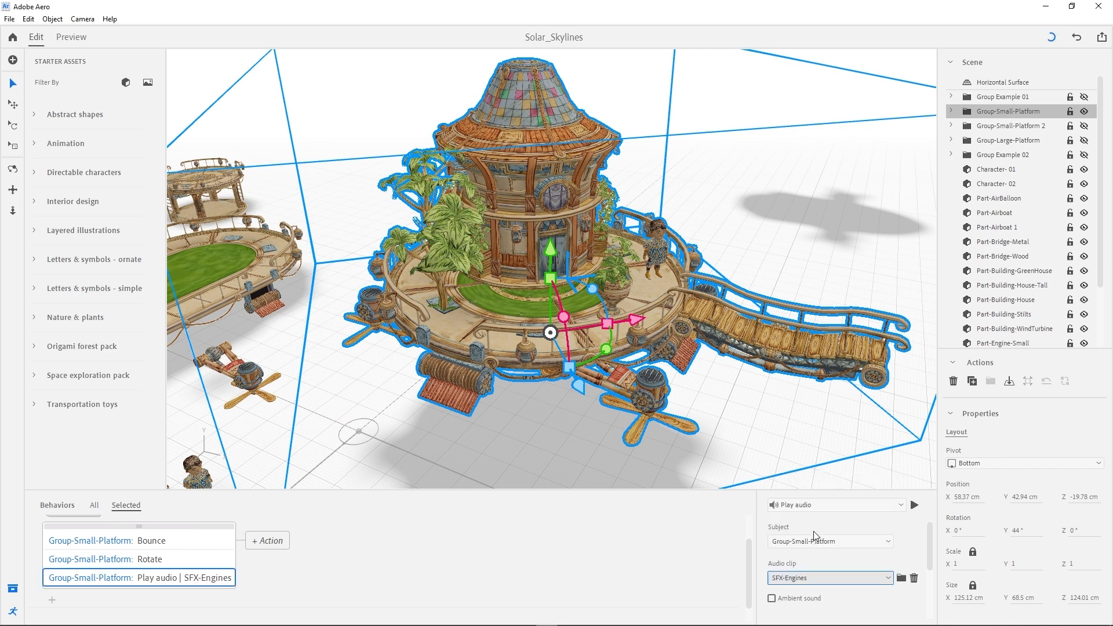
pyautogui.click(915, 506)
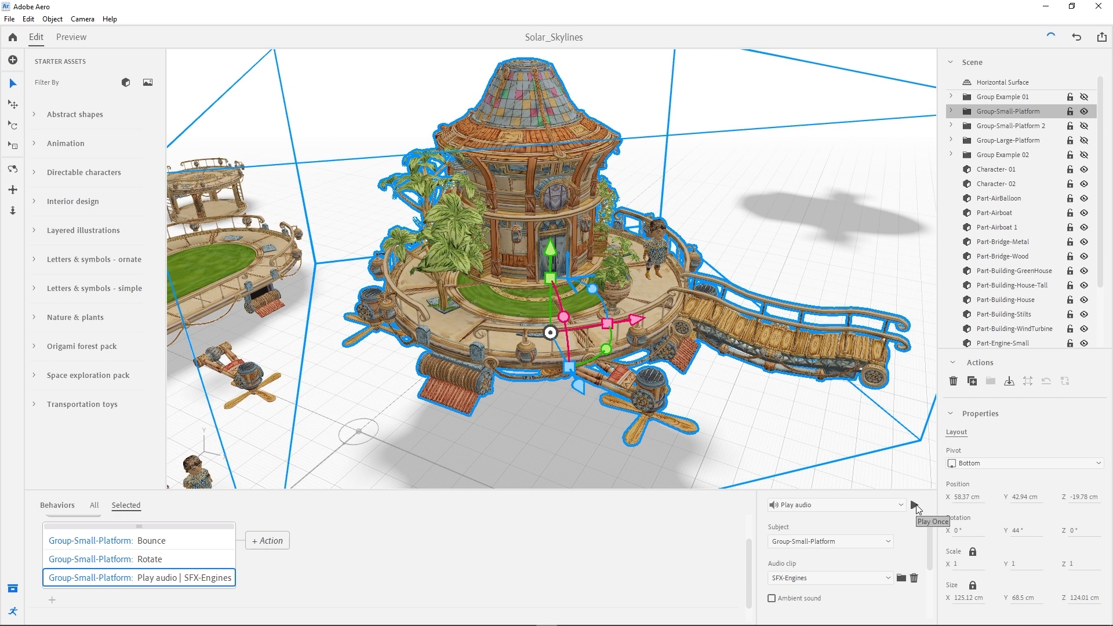
# - Set the platform's SFX-Engines audio to play infinitely and preview the scene from several viewpoints
pyautogui.moveTo(932, 534); pyautogui.dragTo(932, 563)
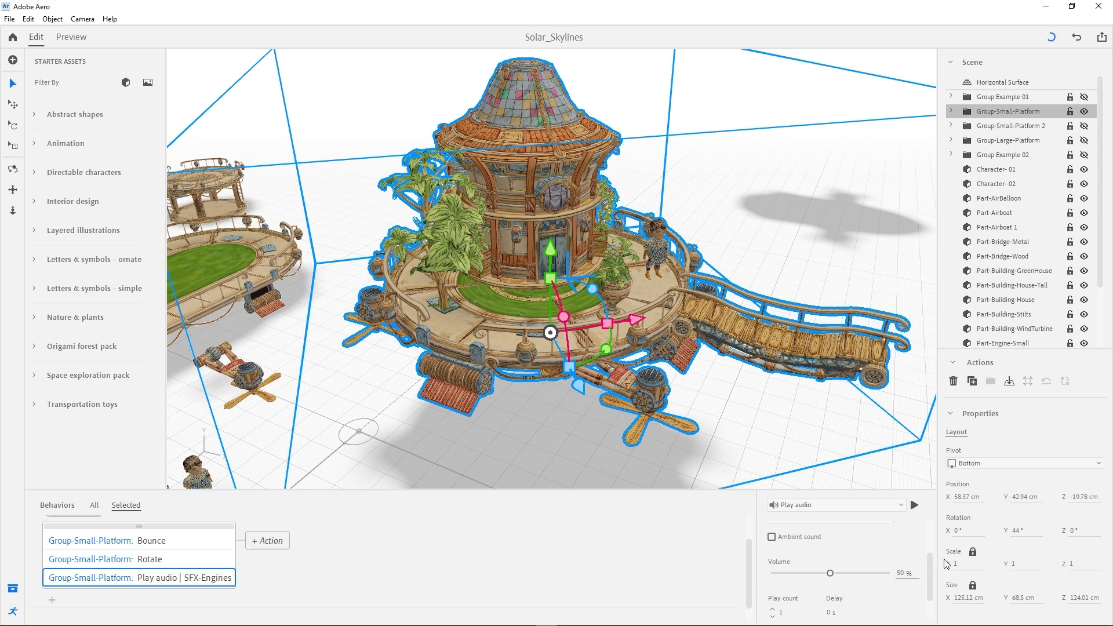
pyautogui.scroll(-2, 800, 586)
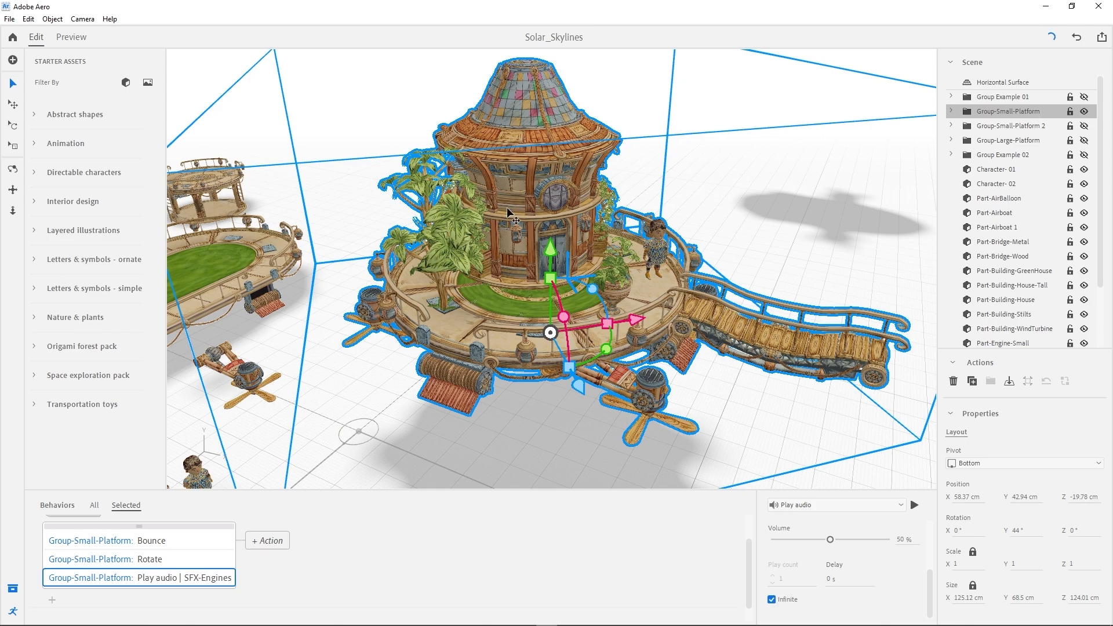
pyautogui.click(71, 37)
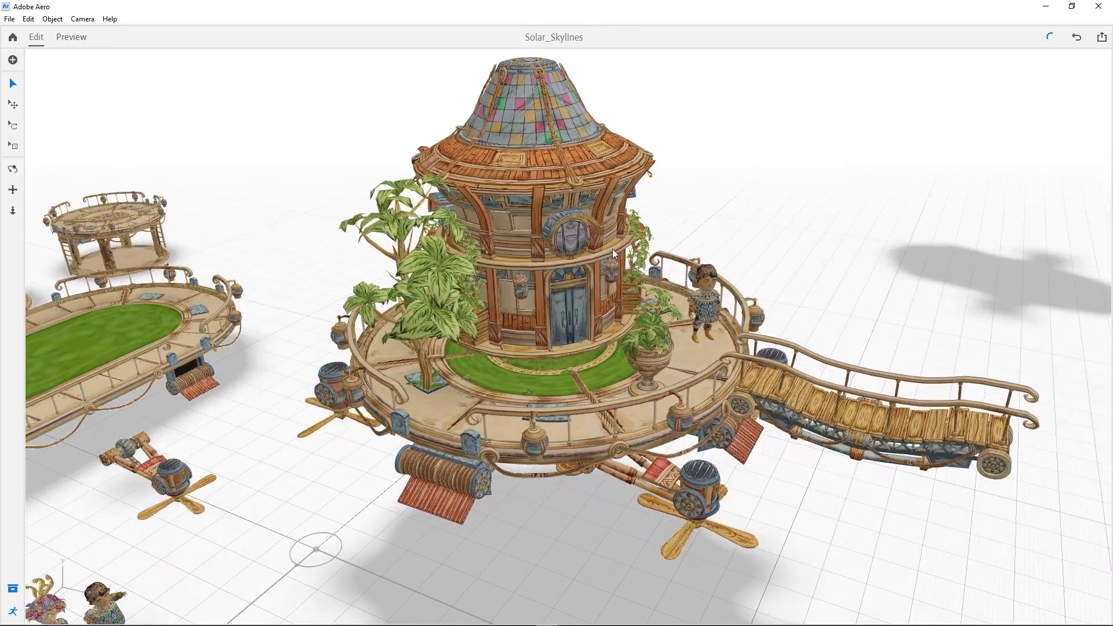
pyautogui.scroll(3, 614, 248)
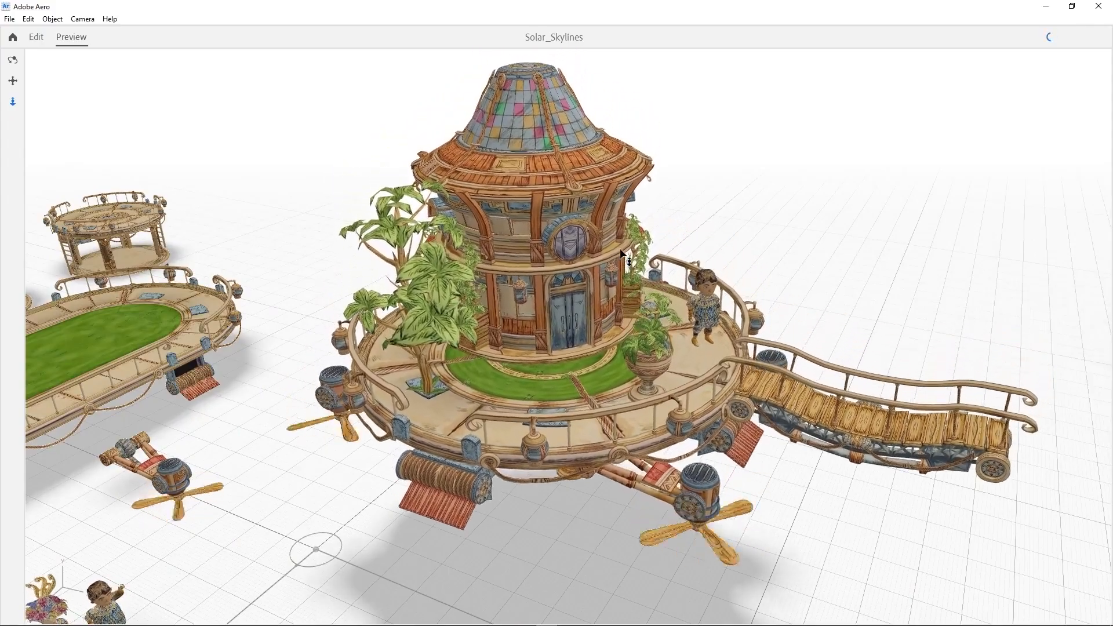
pyautogui.moveTo(606, 226); pyautogui.dragTo(651, 566)
pyautogui.moveTo(706, 372); pyautogui.dragTo(659, 280)
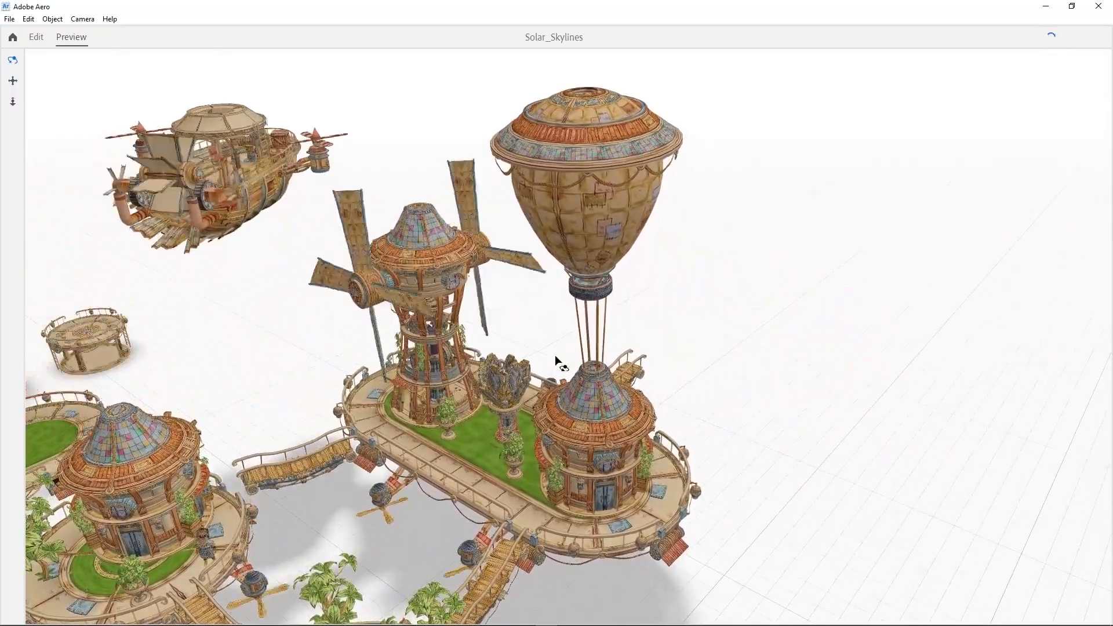
pyautogui.moveTo(554, 355); pyautogui.dragTo(550, 363, button='right')
pyautogui.moveTo(551, 363); pyautogui.dragTo(550, 363, button='middle')
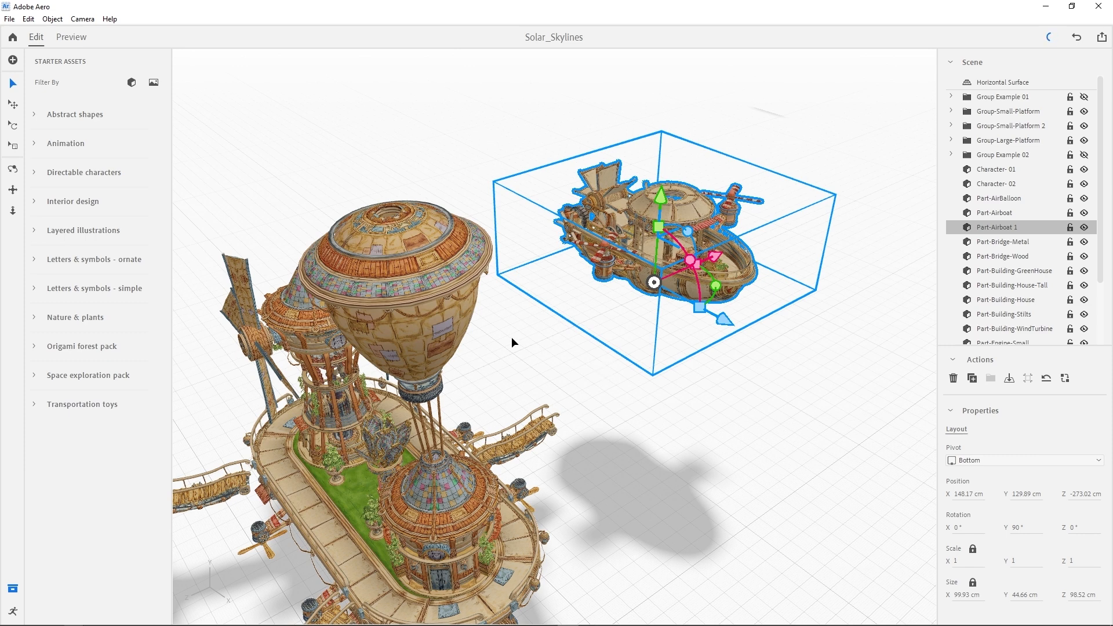
# - Give Part-Airboat 1 a scene Start trigger with an Orbit action
pyautogui.click(420, 430)
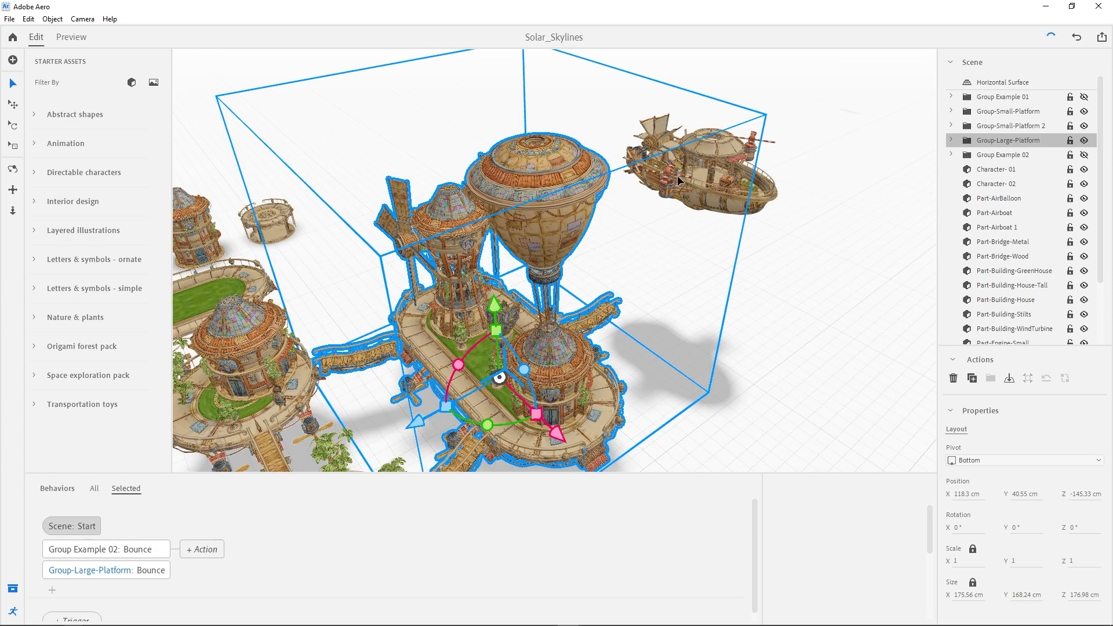
pyautogui.click(713, 161)
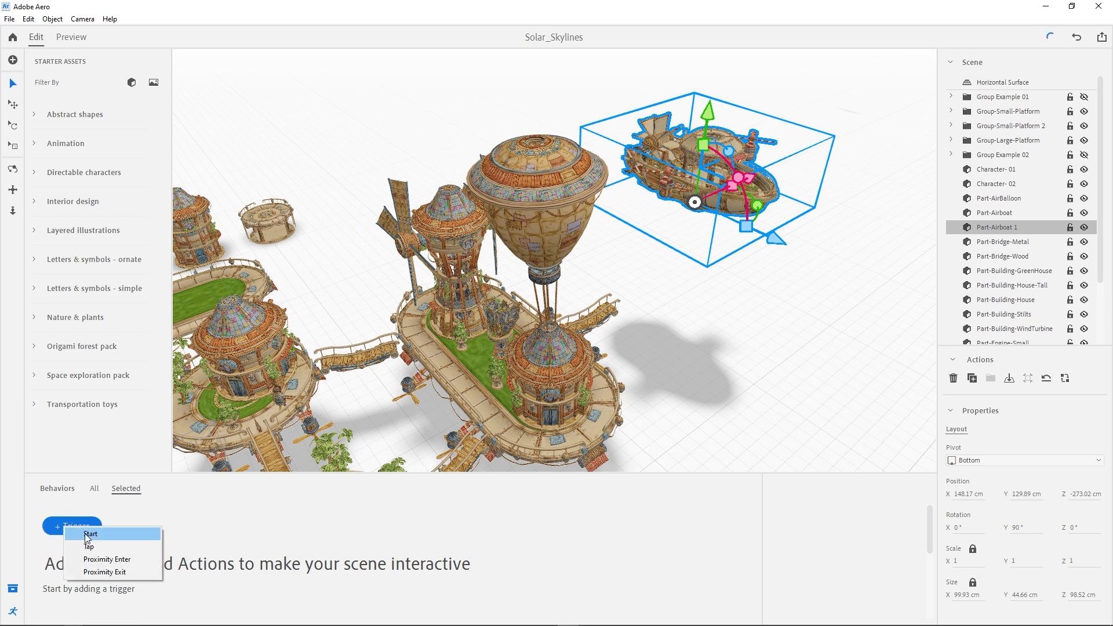
pyautogui.click(90, 534)
pyautogui.click(62, 550)
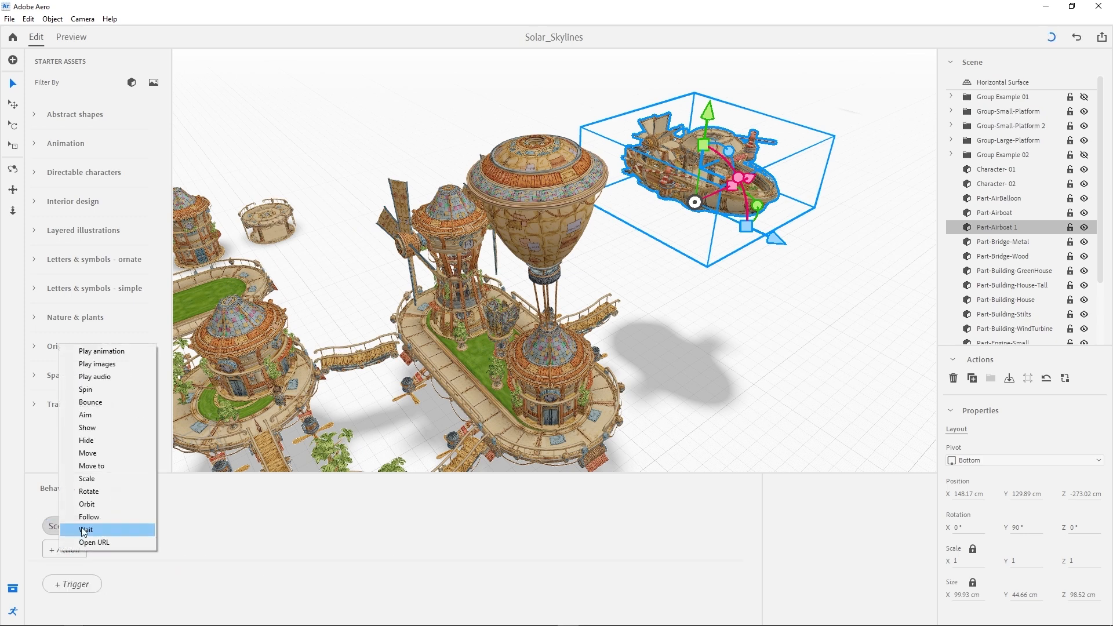
pyautogui.click(87, 504)
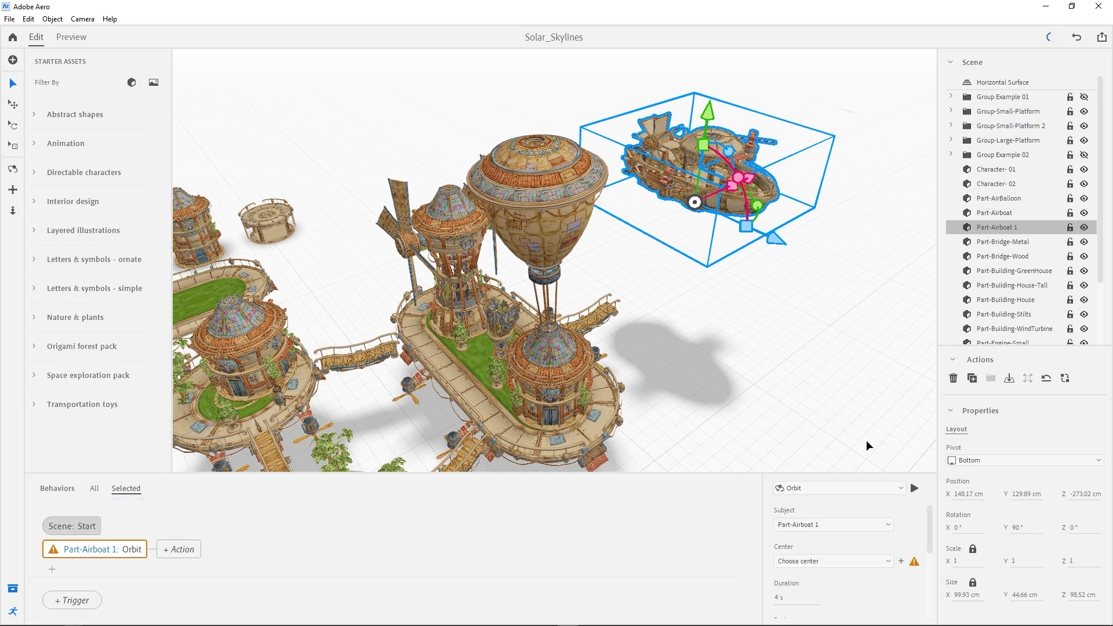
# - Set Group-Large-Platform as the center of Part-Airboat 1's Orbit action and play the action
pyautogui.click(847, 525)
pyautogui.click(848, 525)
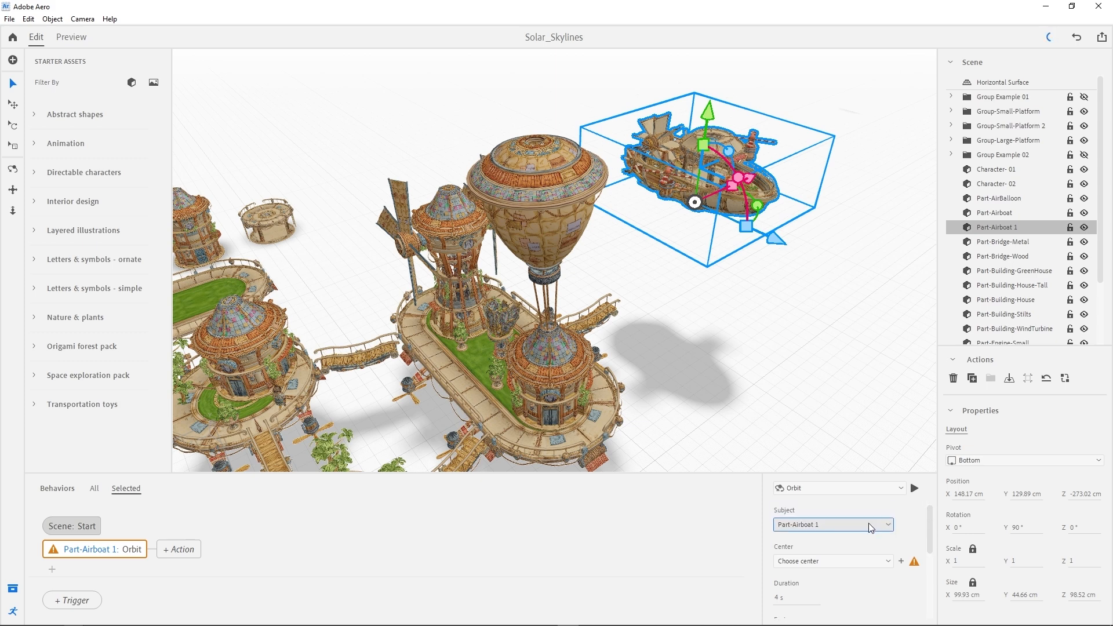
pyautogui.click(551, 350)
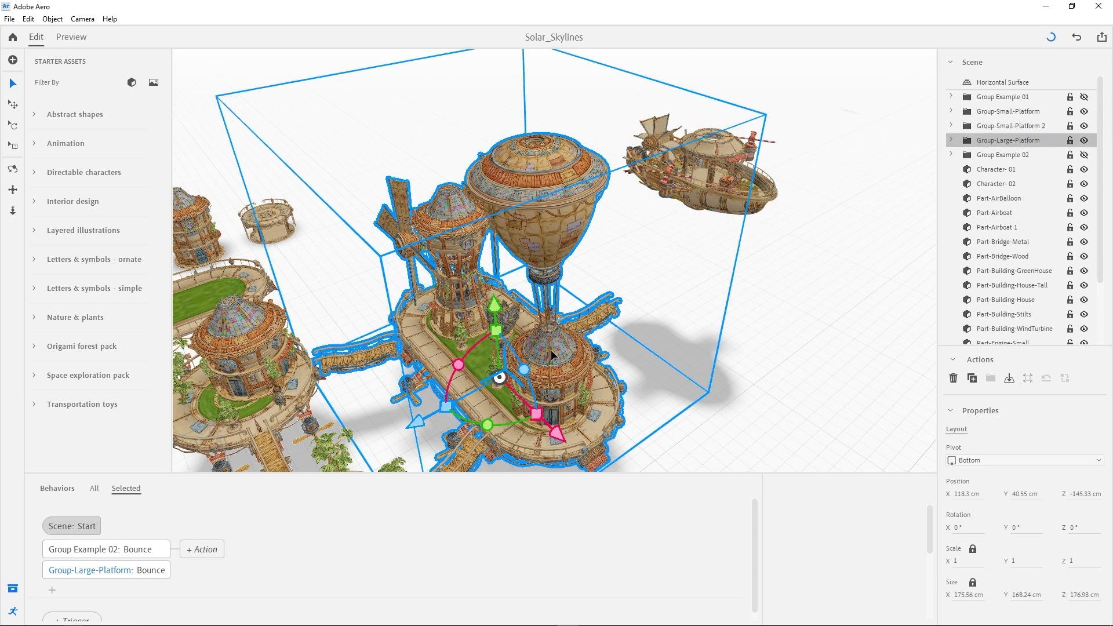
pyautogui.click(748, 190)
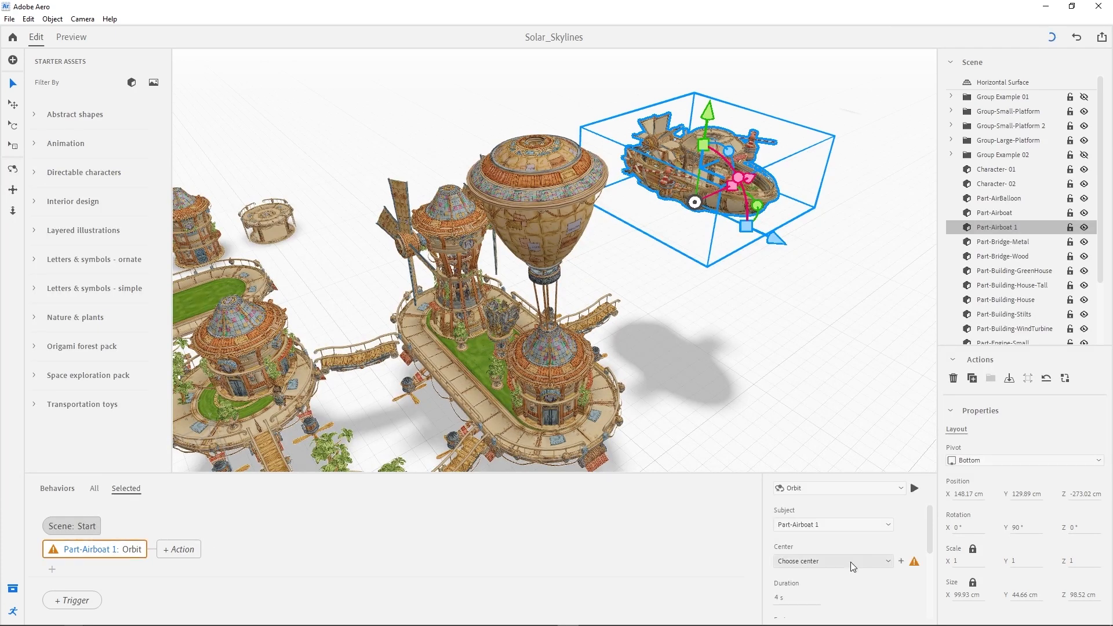
pyautogui.click(850, 561)
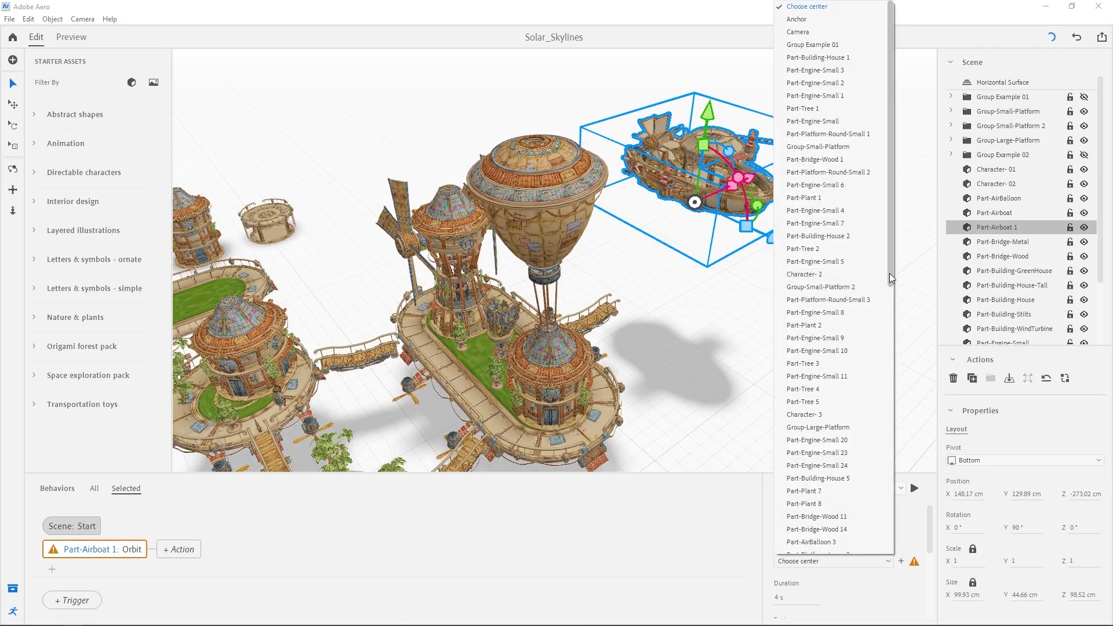
pyautogui.click(806, 430)
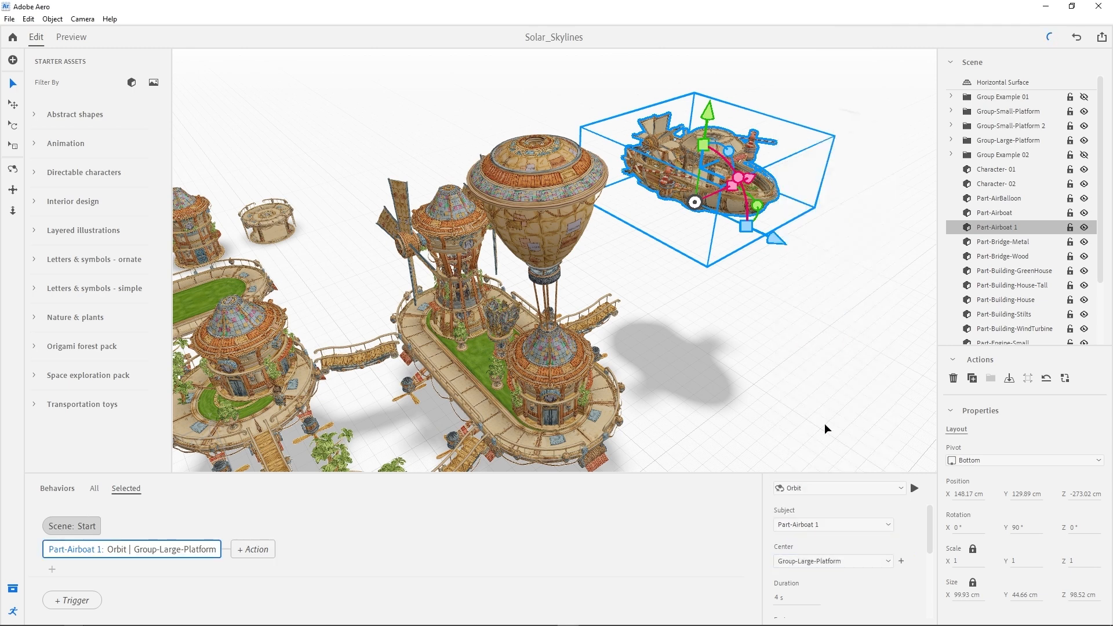
pyautogui.click(914, 489)
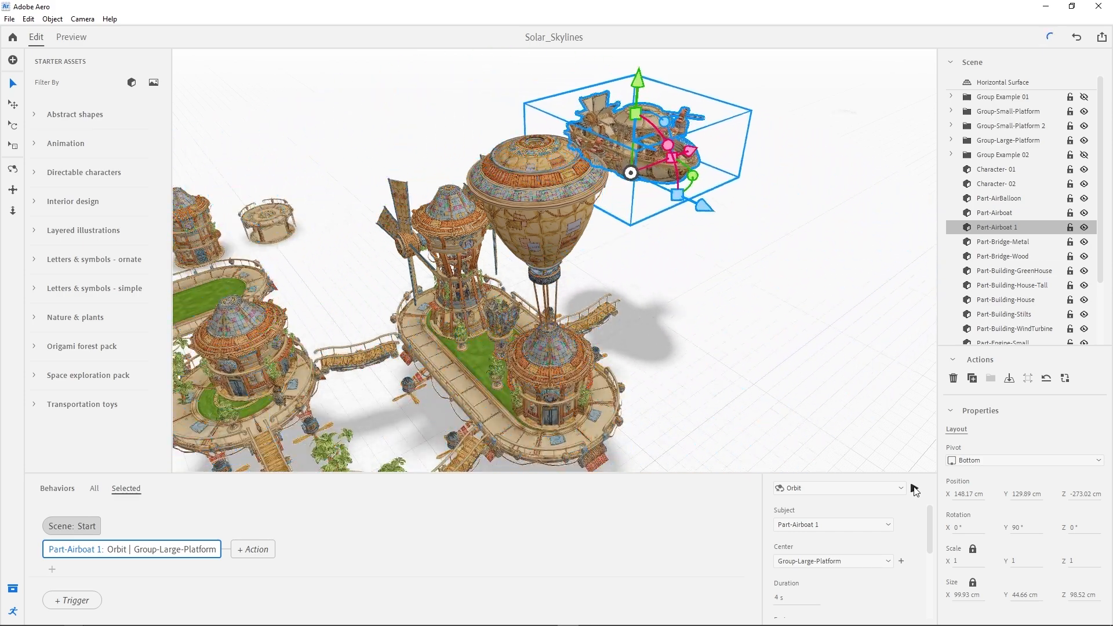
# - Set the duration of the airboat's Orbit action to 15 s and play it to check the speed
pyautogui.moveTo(930, 515); pyautogui.dragTo(927, 530)
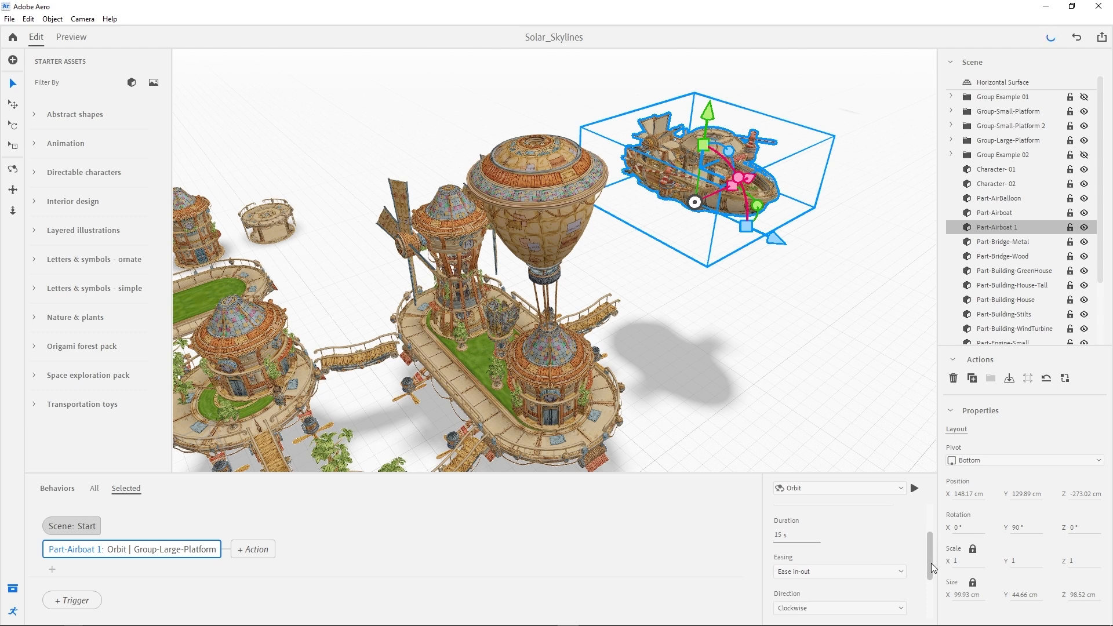
pyautogui.click(914, 490)
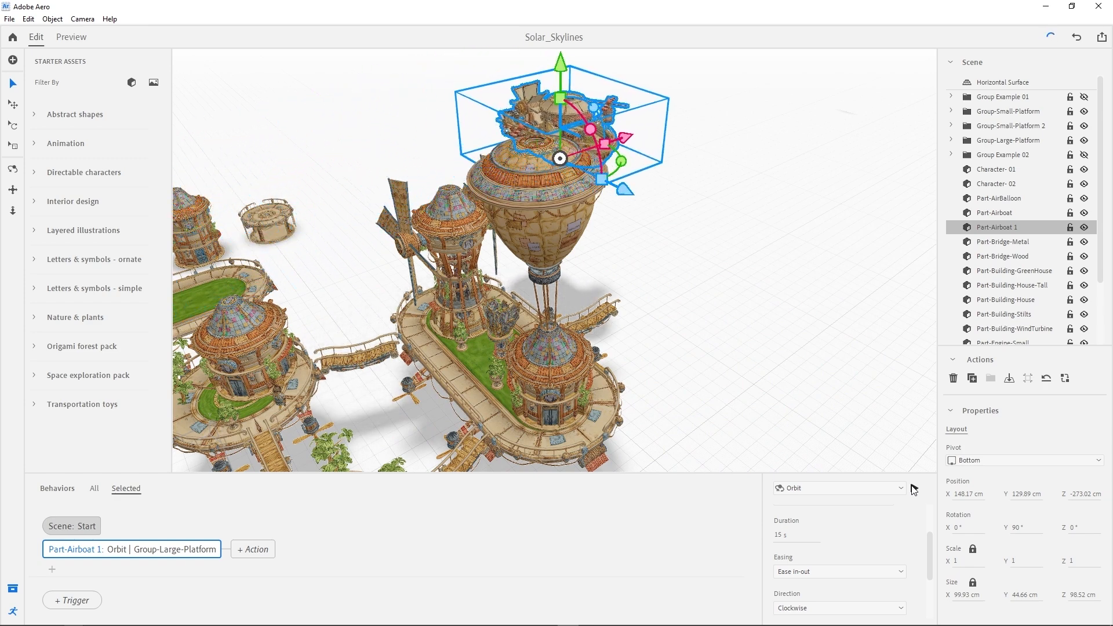
pyautogui.click(913, 488)
# - Set the easing of the airboat's Orbit action to Linear and play the motion
pyautogui.click(811, 599)
pyautogui.click(799, 586)
pyautogui.click(914, 490)
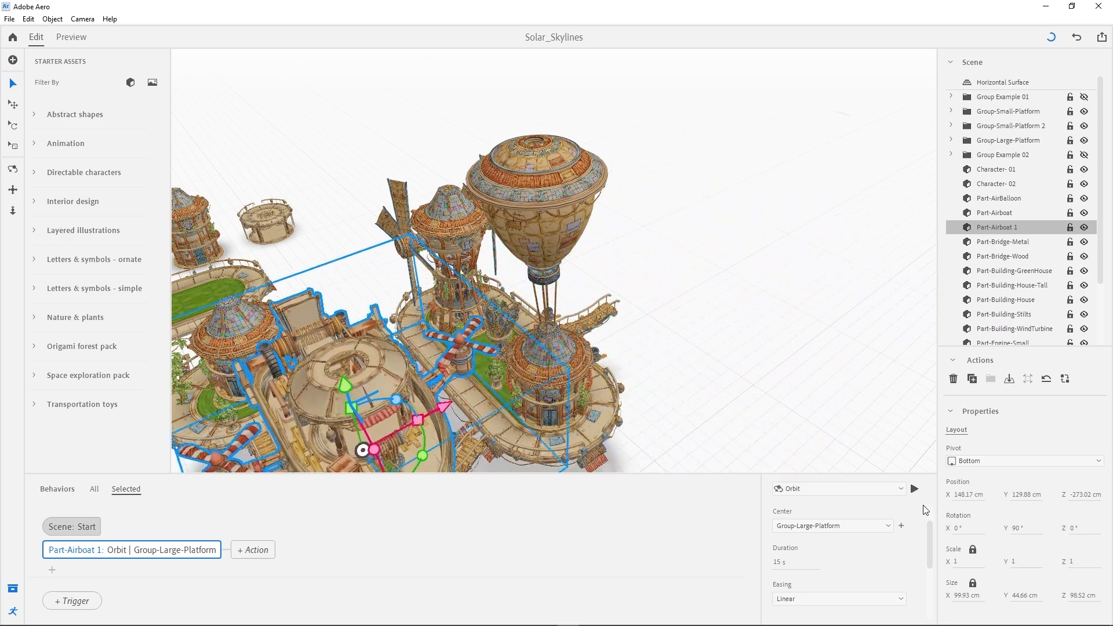
# - Make the airboat's Orbit action play infinitely and review its direction options, keeping Clockwise
pyautogui.moveTo(931, 532); pyautogui.dragTo(930, 584)
pyautogui.click(841, 525)
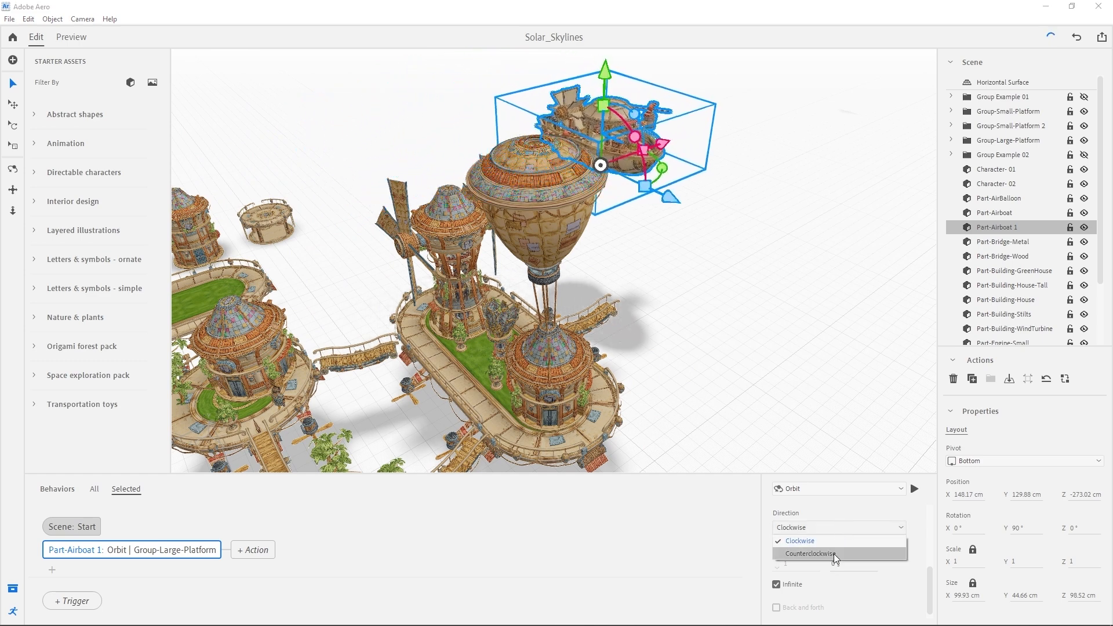
pyautogui.click(914, 530)
pyautogui.moveTo(929, 584); pyautogui.dragTo(928, 589)
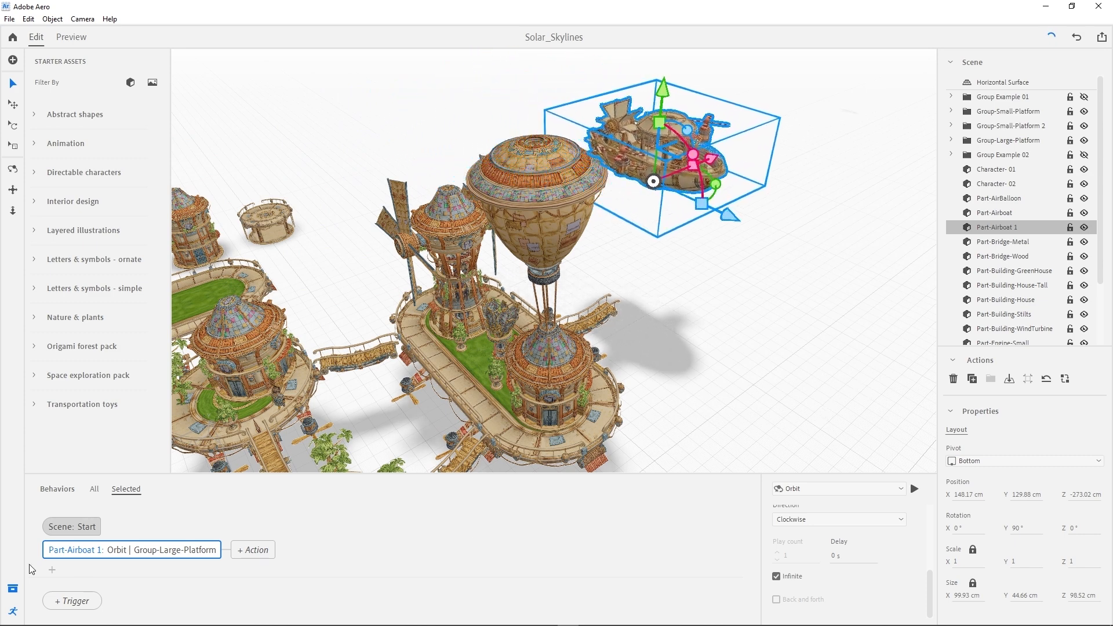
# - Add a Rotate action for Part-Airboat 1 parallel to Orbit, play it, and set its Yaw (Y) to -360°
pyautogui.click(51, 570)
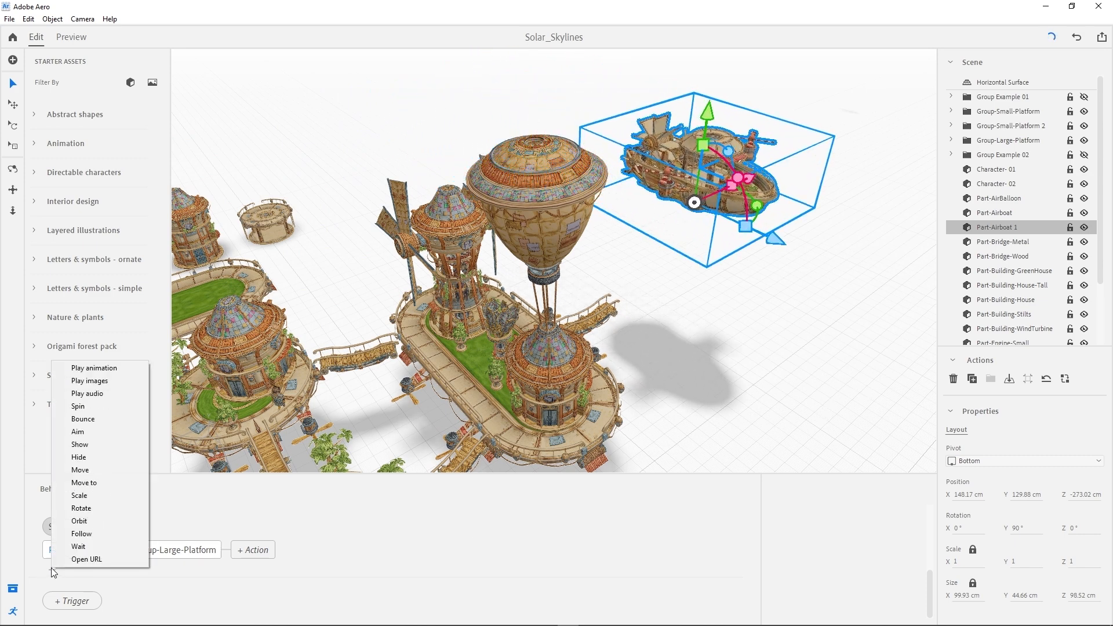
pyautogui.click(94, 507)
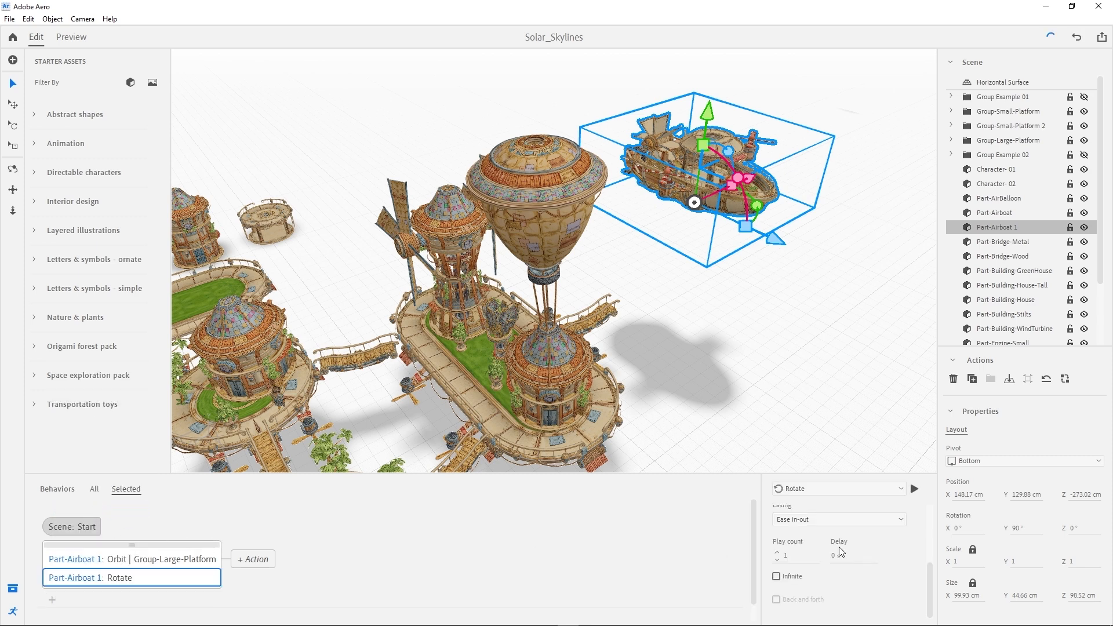
pyautogui.moveTo(930, 595); pyautogui.dragTo(928, 508)
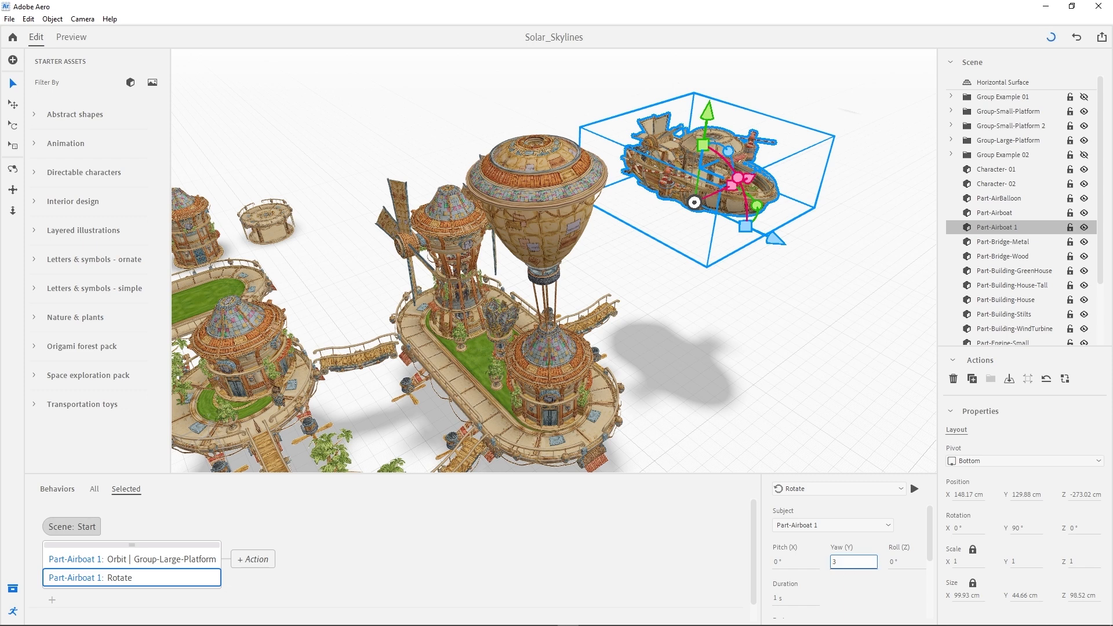
pyautogui.click(915, 490)
pyautogui.click(833, 562)
pyautogui.write('-')
pyautogui.press('Return')
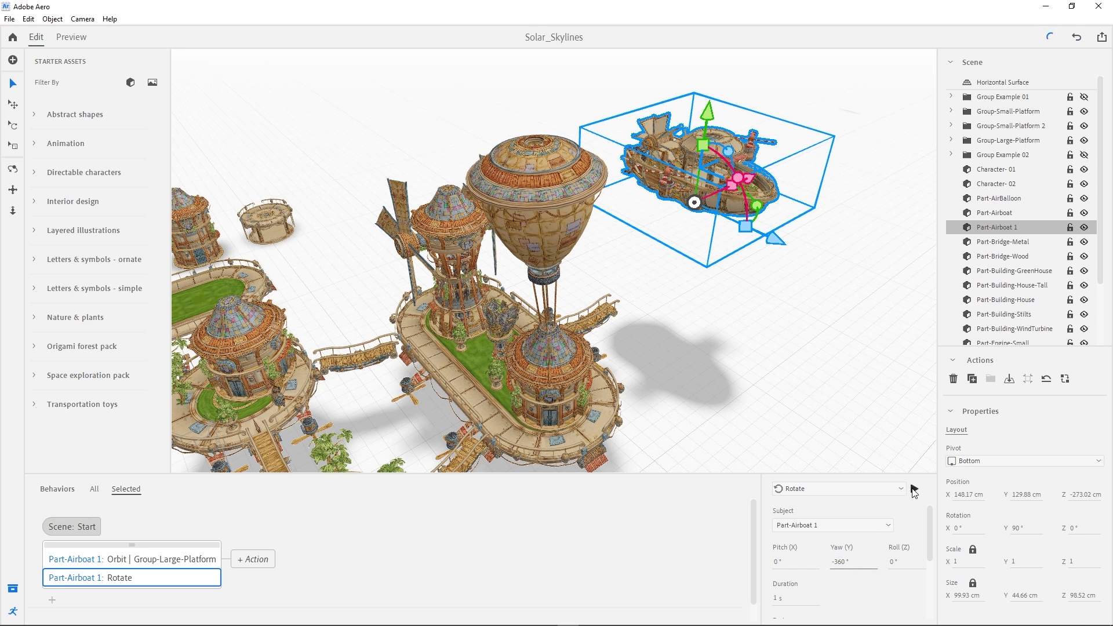
# - Play the airboat's Rotate action and set its easing to Linear
pyautogui.click(914, 488)
pyautogui.scroll(-2, 929, 548)
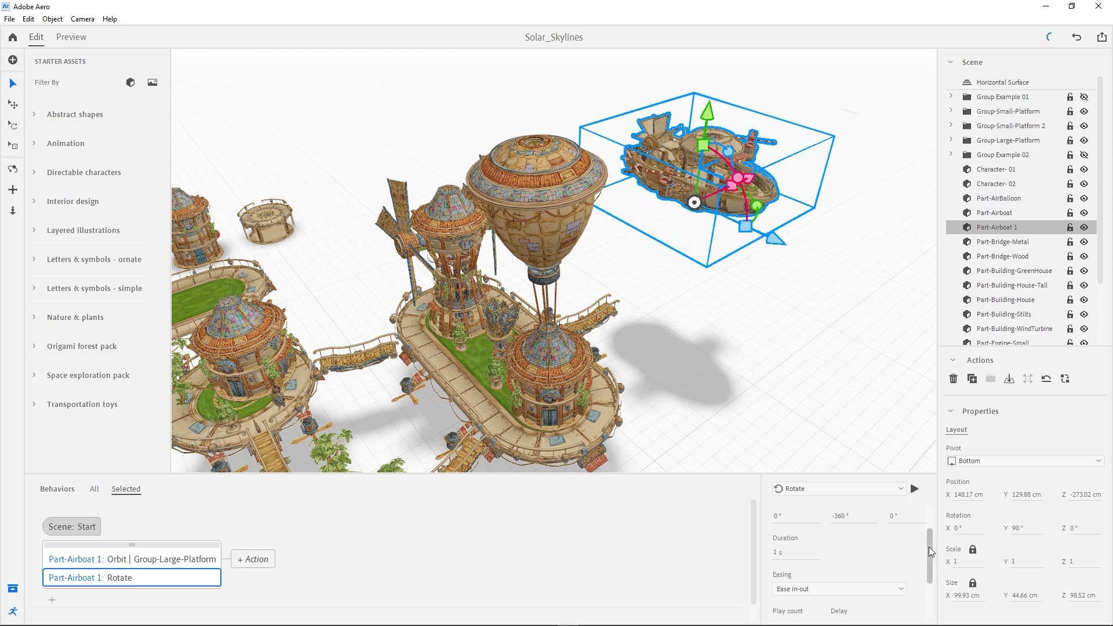
pyautogui.scroll(-1, 928, 547)
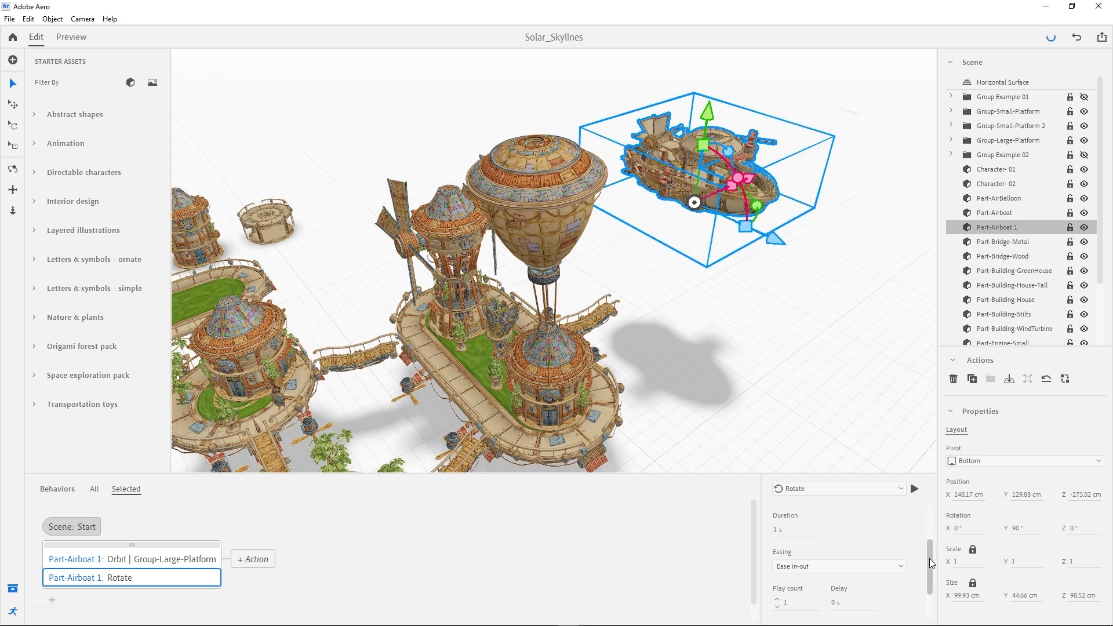
pyautogui.click(877, 572)
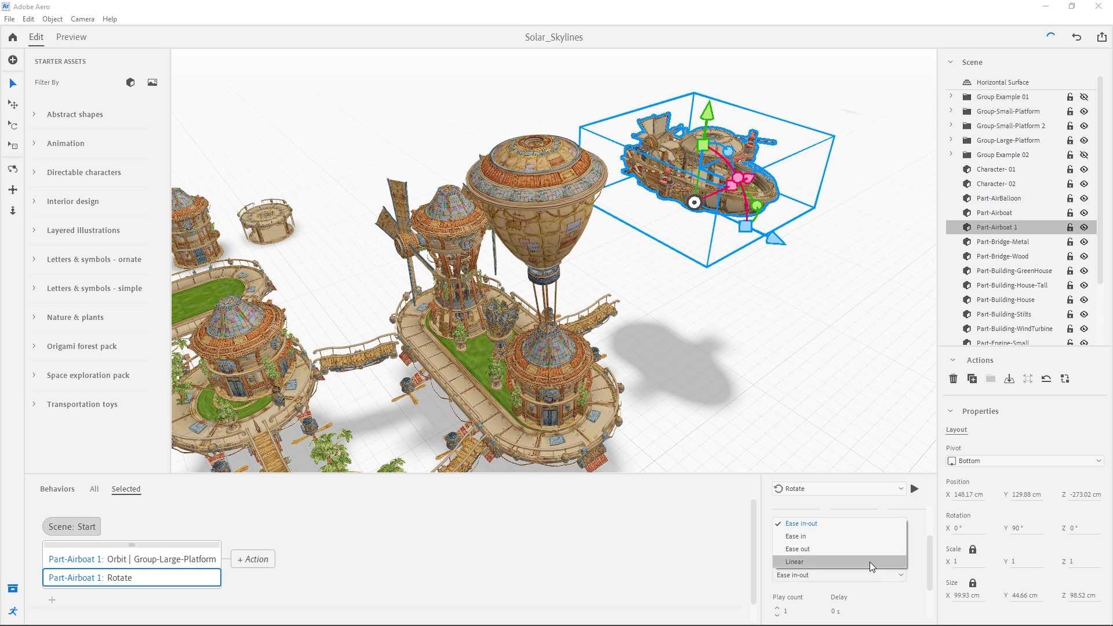
pyautogui.click(870, 562)
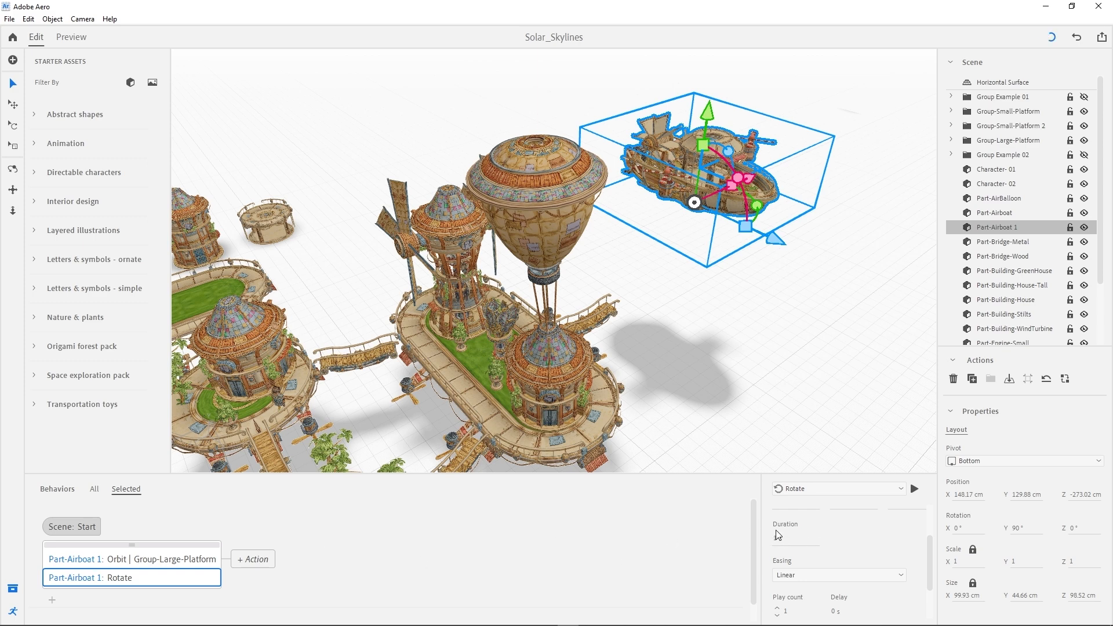
# - Check the Orbit action's duration, set the airboat's Rotate duration to match at 15 s, and play it
pyautogui.click(116, 560)
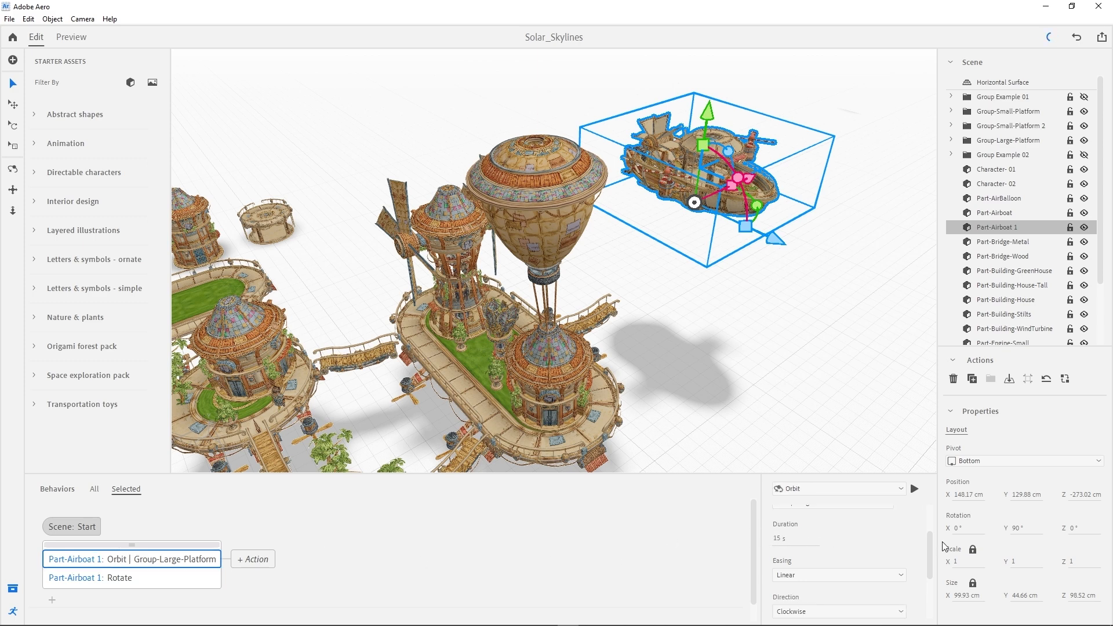
pyautogui.moveTo(930, 555); pyautogui.dragTo(931, 548)
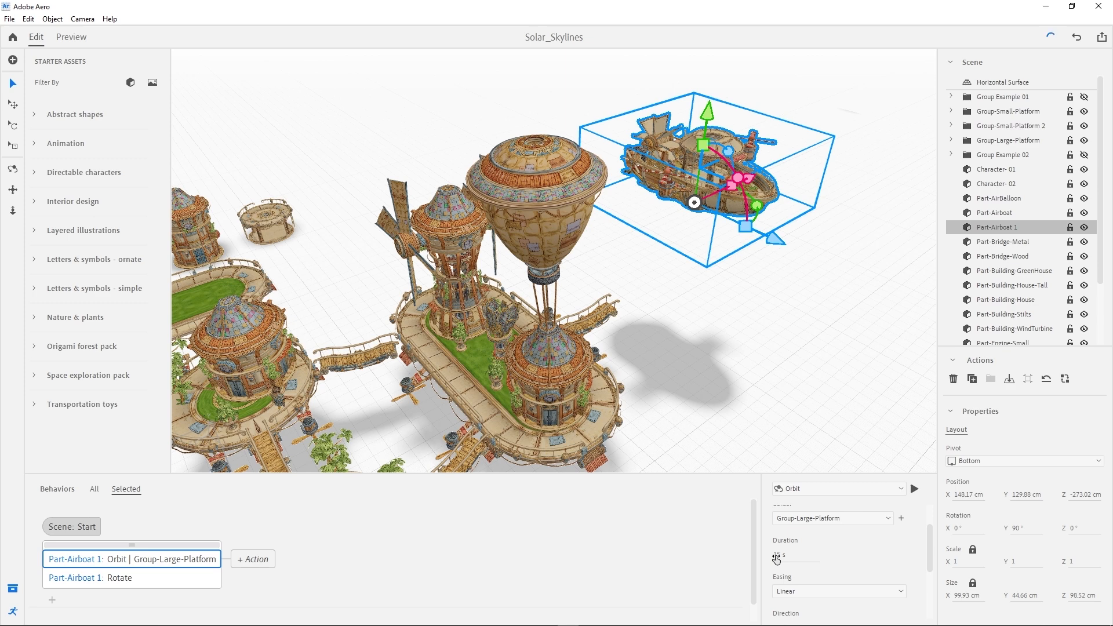
pyautogui.click(143, 577)
pyautogui.click(777, 555)
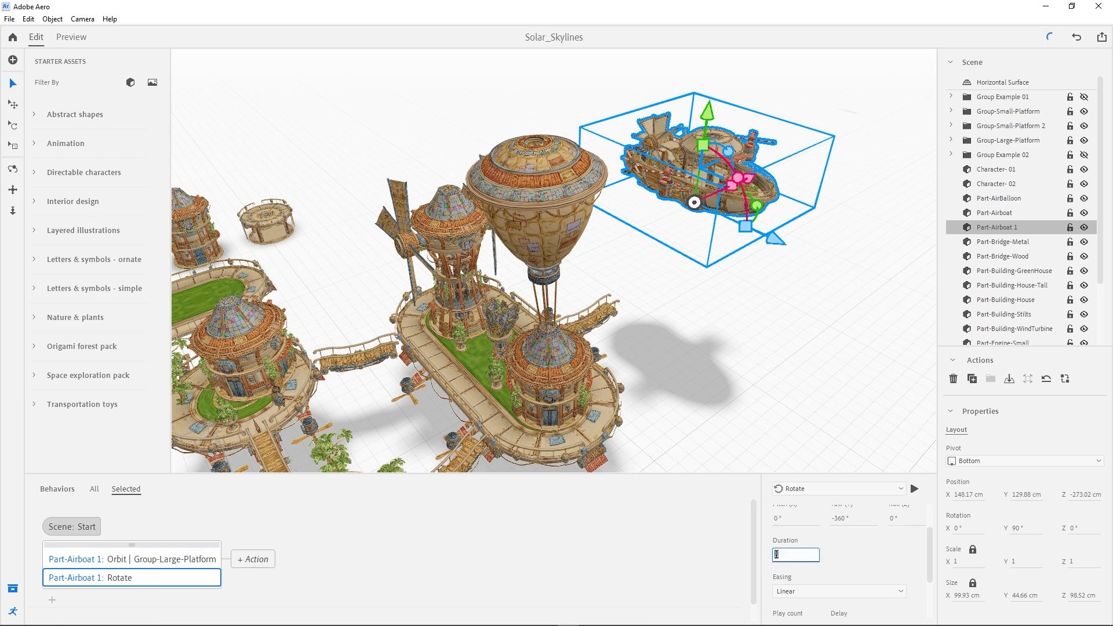
pyautogui.write('15')
pyautogui.press('Return')
pyautogui.click(914, 489)
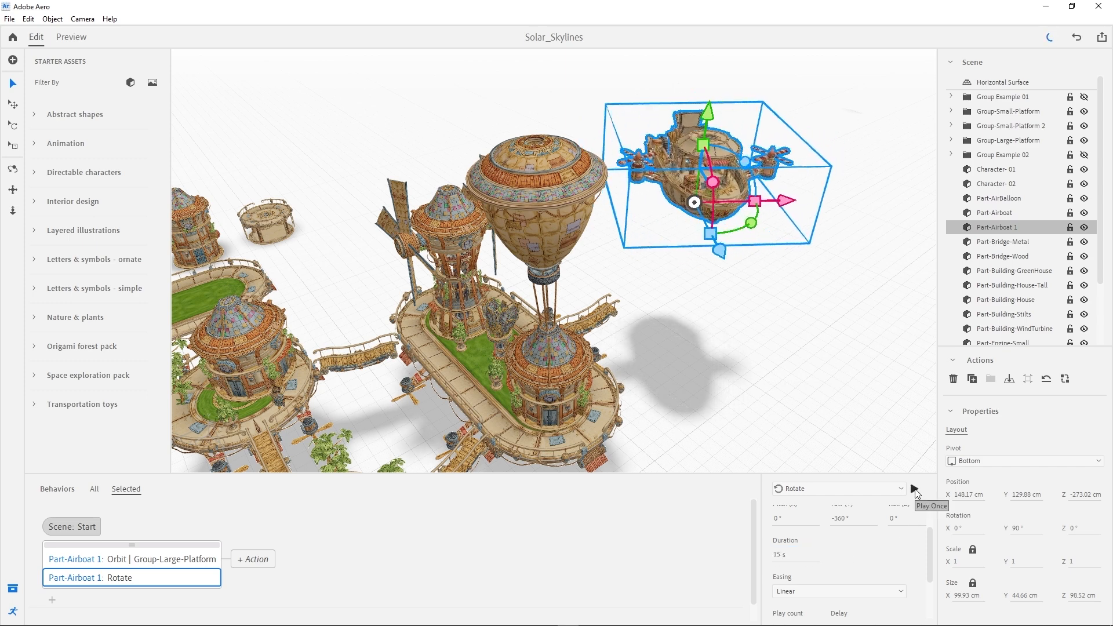
# - Make the airboat's Rotate action play infinitely and preview it together with the Orbit action
pyautogui.scroll(-3, 823, 556)
pyautogui.click(777, 576)
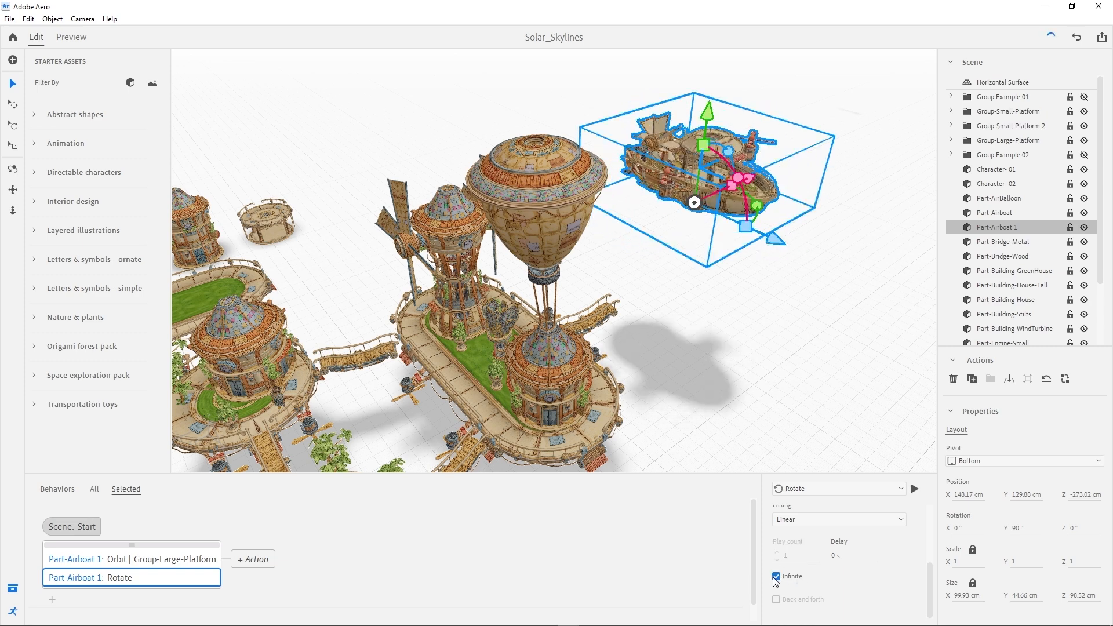
pyautogui.click(181, 562)
pyautogui.click(184, 576)
pyautogui.click(215, 562)
pyautogui.click(71, 37)
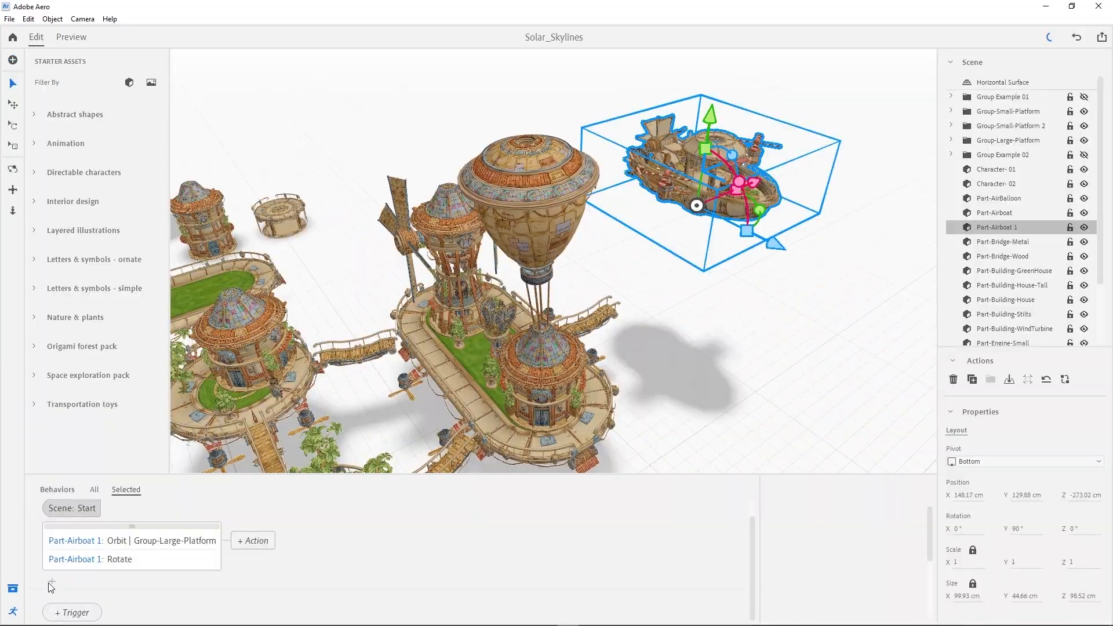
# - Add a Play animation action with the AirBoat.Play clip for Part-Airboat 1, parallel to Orbit and Rotate, and play it
pyautogui.click(50, 582)
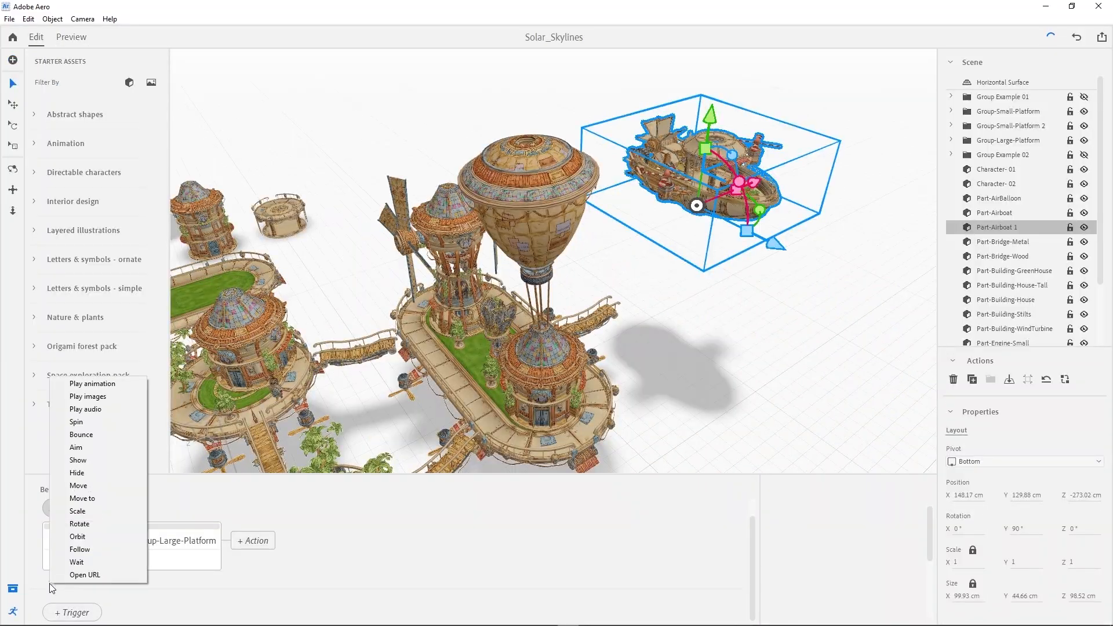
pyautogui.click(107, 383)
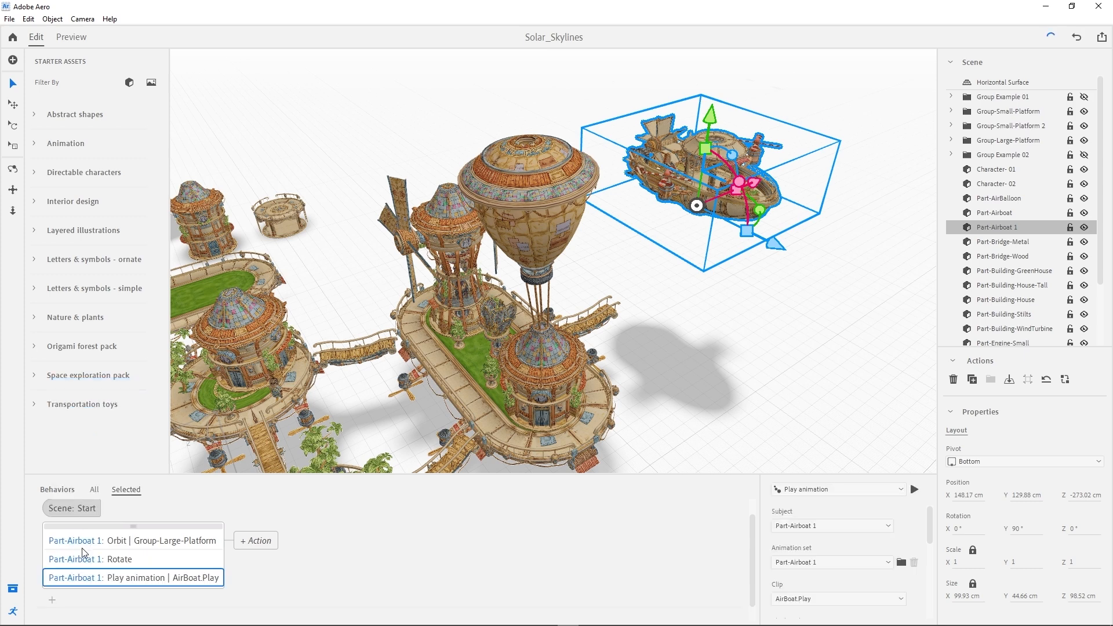
pyautogui.click(829, 524)
pyautogui.click(830, 524)
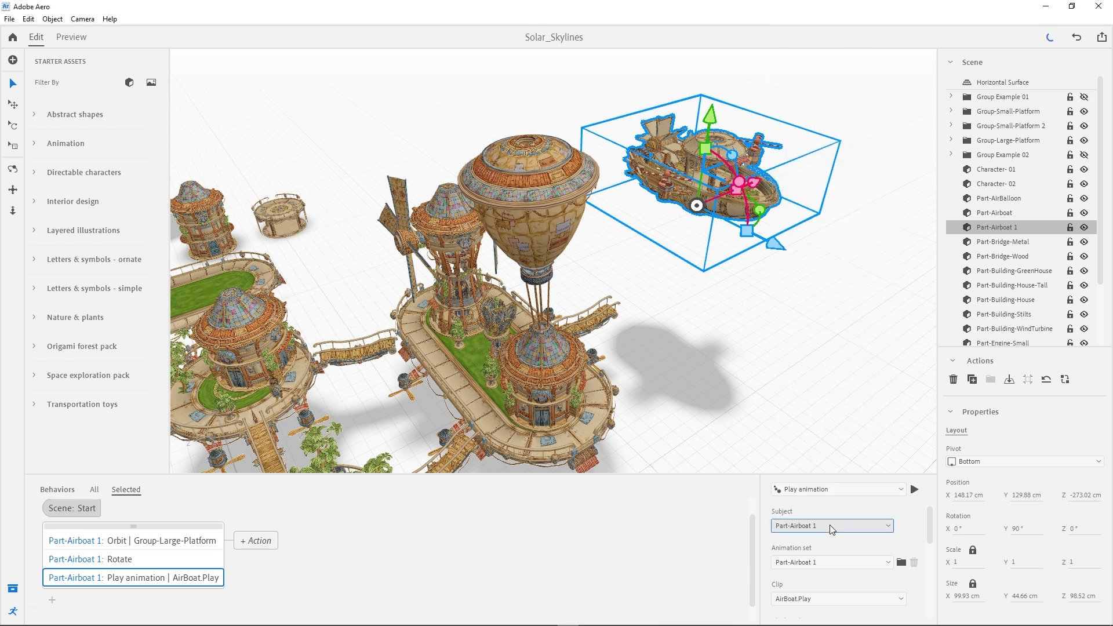
pyautogui.scroll(-2, 929, 533)
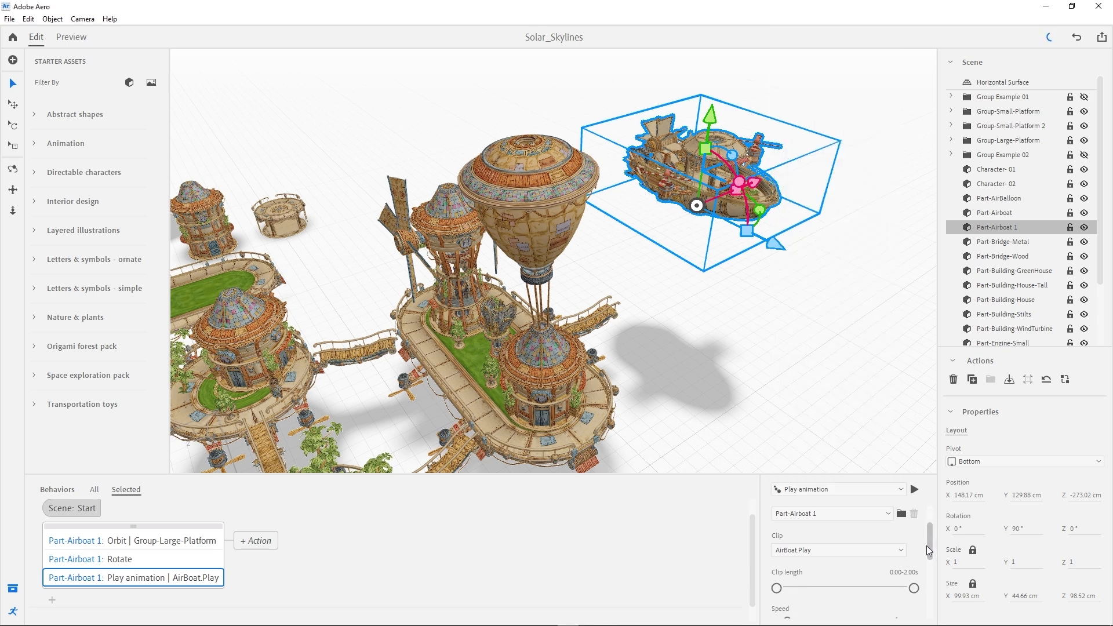
pyautogui.click(872, 549)
pyautogui.click(872, 548)
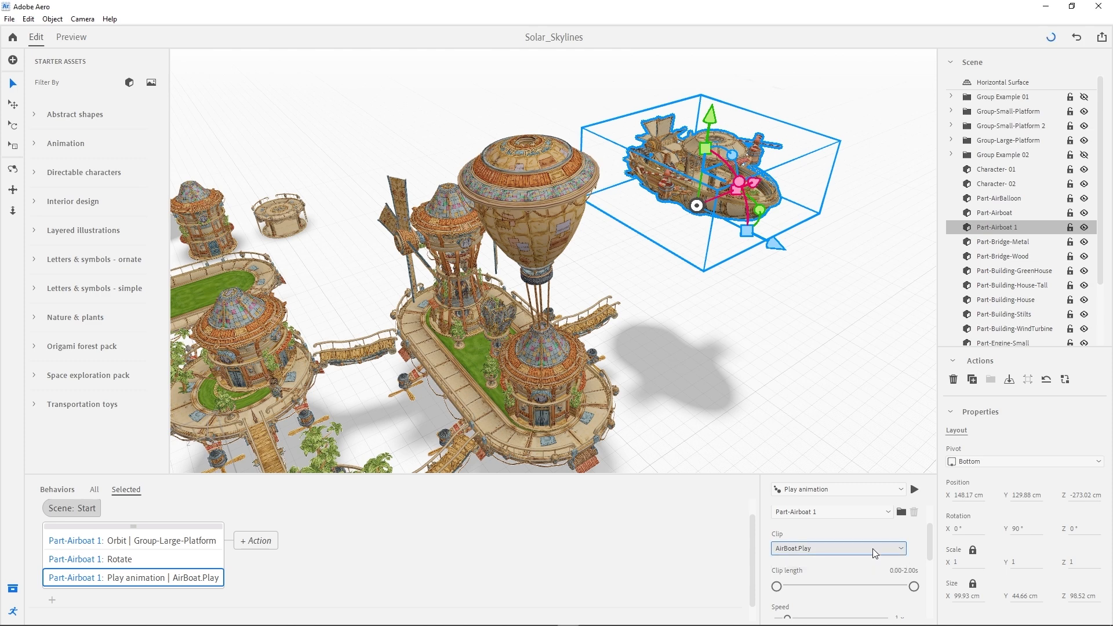
pyautogui.click(914, 488)
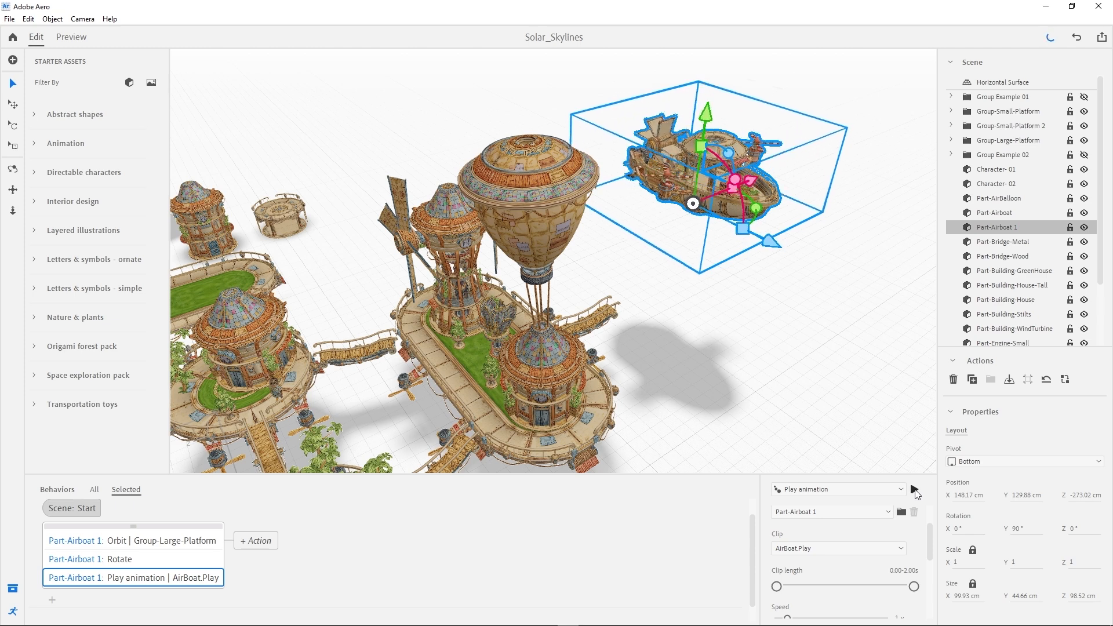
# - Make the airboat's Play animation action repeat infinitely
pyautogui.moveTo(927, 538); pyautogui.dragTo(930, 602)
pyautogui.click(776, 577)
pyautogui.click(235, 570)
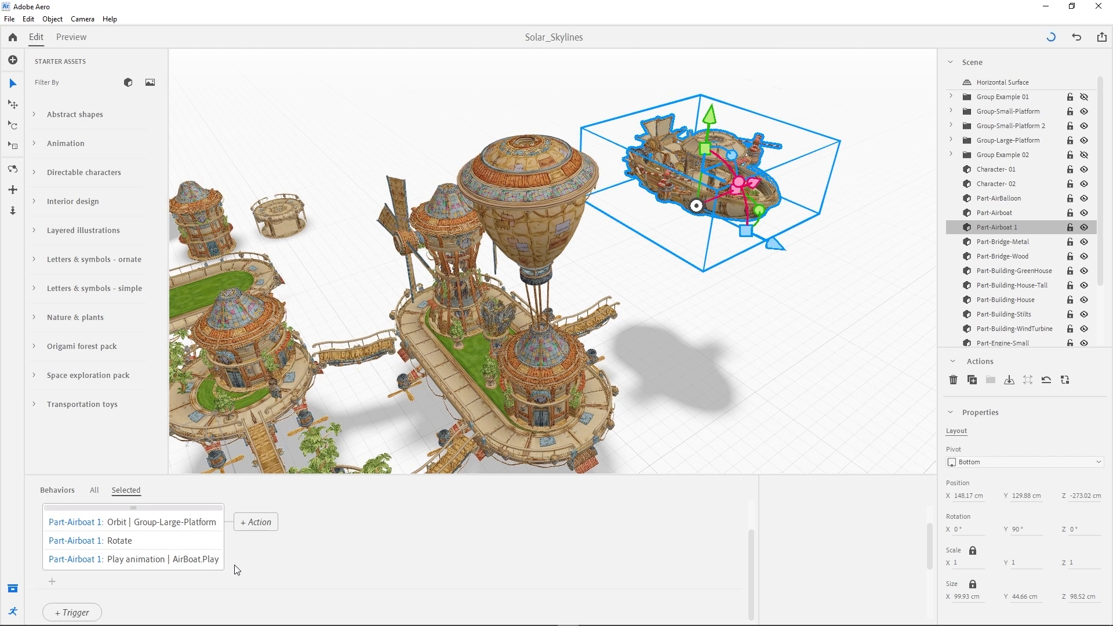
# - Add parallel Bounce and Play audio actions for Part-Airboat 1, using the SFX-Airboat sound
pyautogui.click(52, 581)
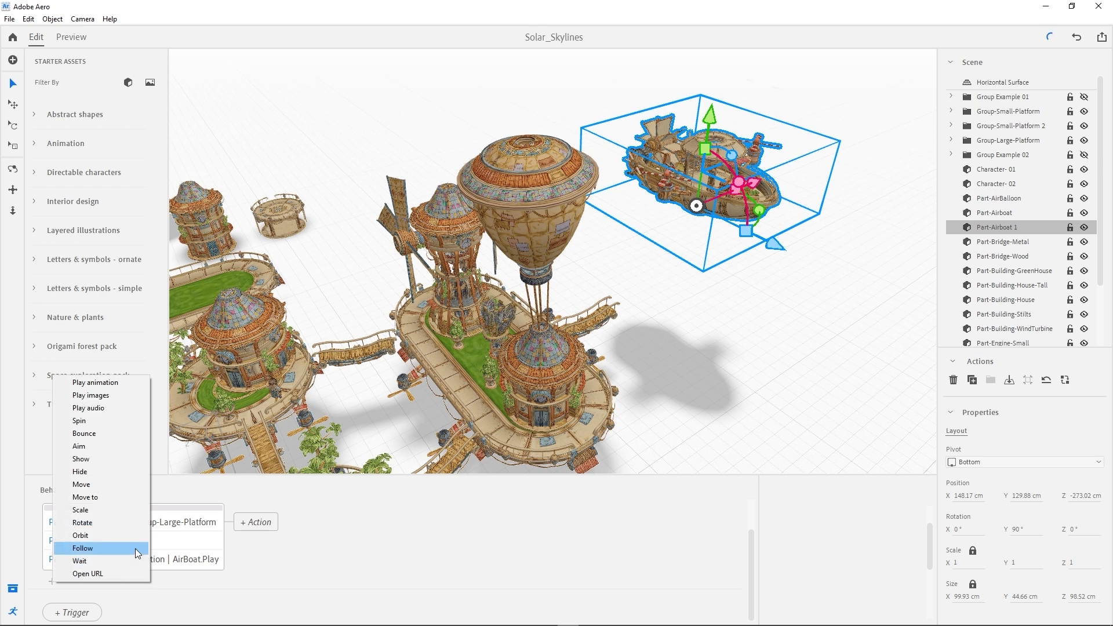
pyautogui.click(121, 432)
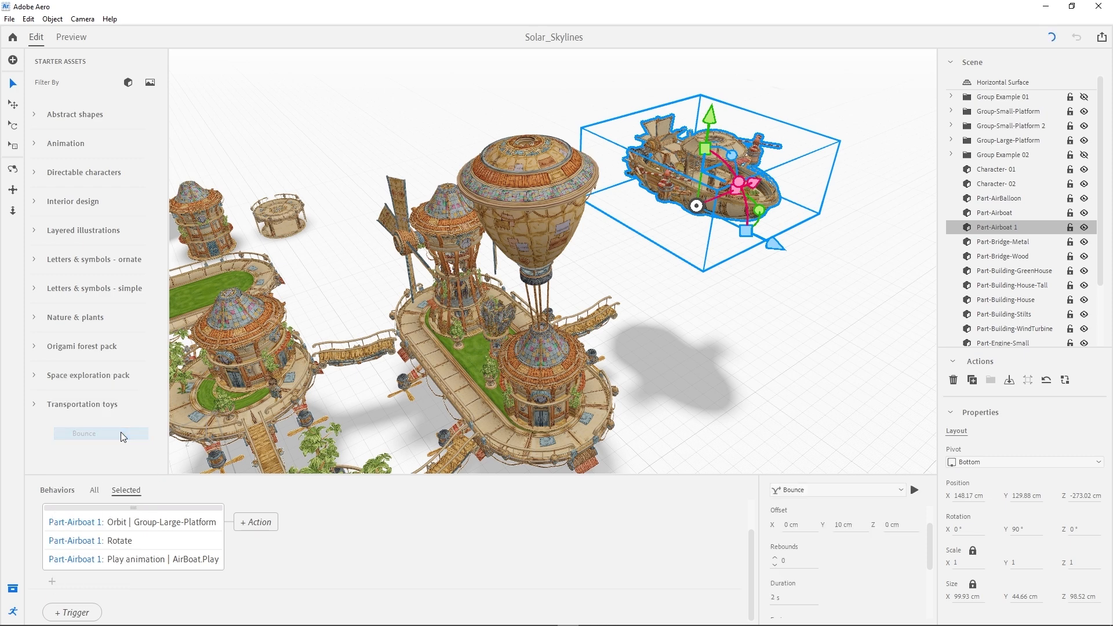
pyautogui.click(53, 600)
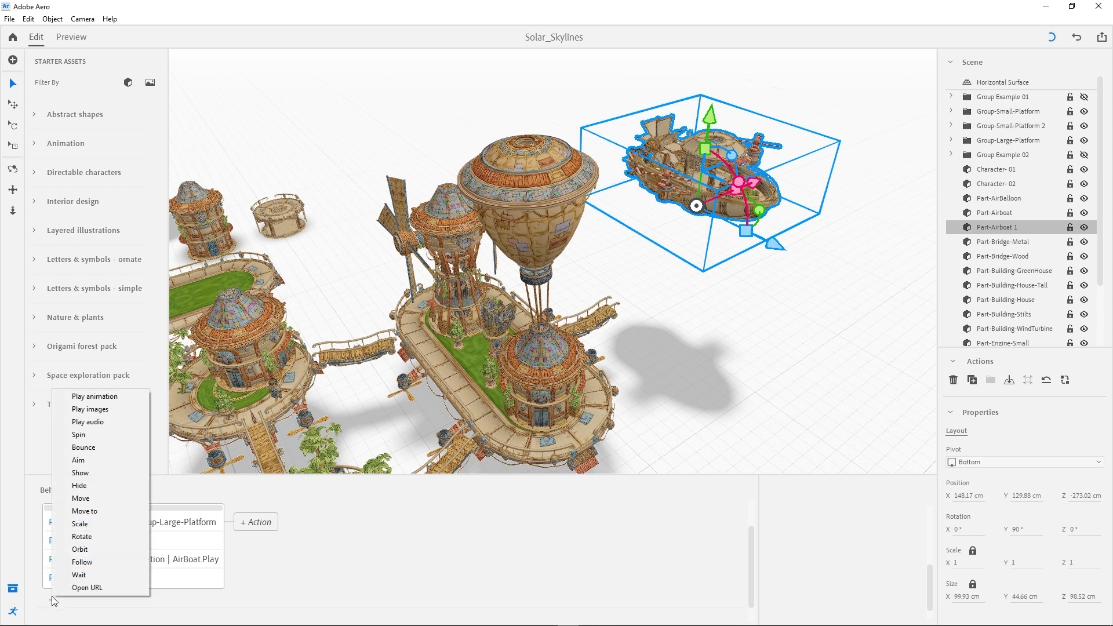
pyautogui.click(94, 423)
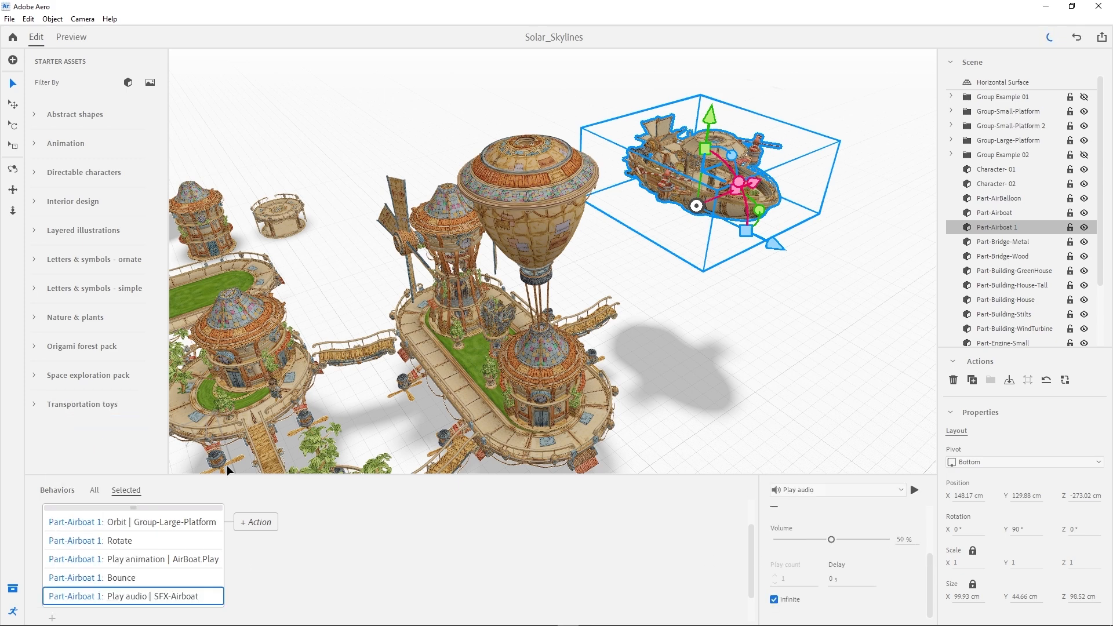
# - Review the airboat's parallel Orbit, Rotate, Play animation, Bounce and Play audio actions under the Start trigger
pyautogui.scroll(1, 165, 545)
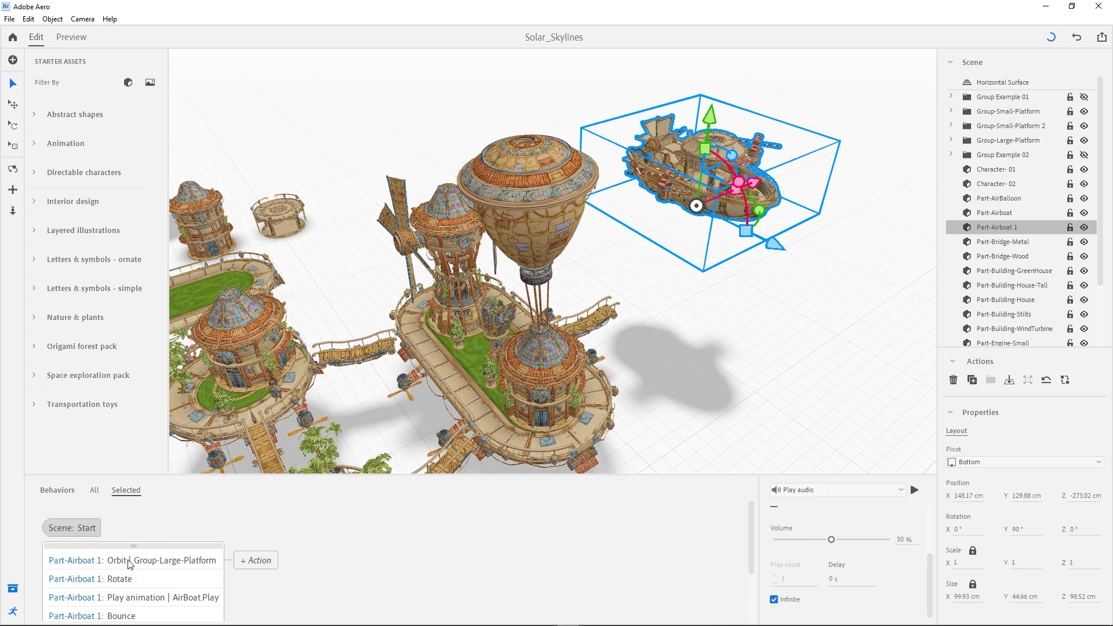
pyautogui.scroll(-1, 128, 565)
pyautogui.click(109, 529)
pyautogui.click(109, 543)
pyautogui.click(111, 560)
pyautogui.click(110, 580)
pyautogui.click(113, 525)
pyautogui.click(110, 544)
pyautogui.click(114, 564)
pyautogui.click(117, 582)
pyautogui.click(118, 600)
# - Preview the scene and watch the airboat circle the large platform from several angles
pyautogui.click(73, 42)
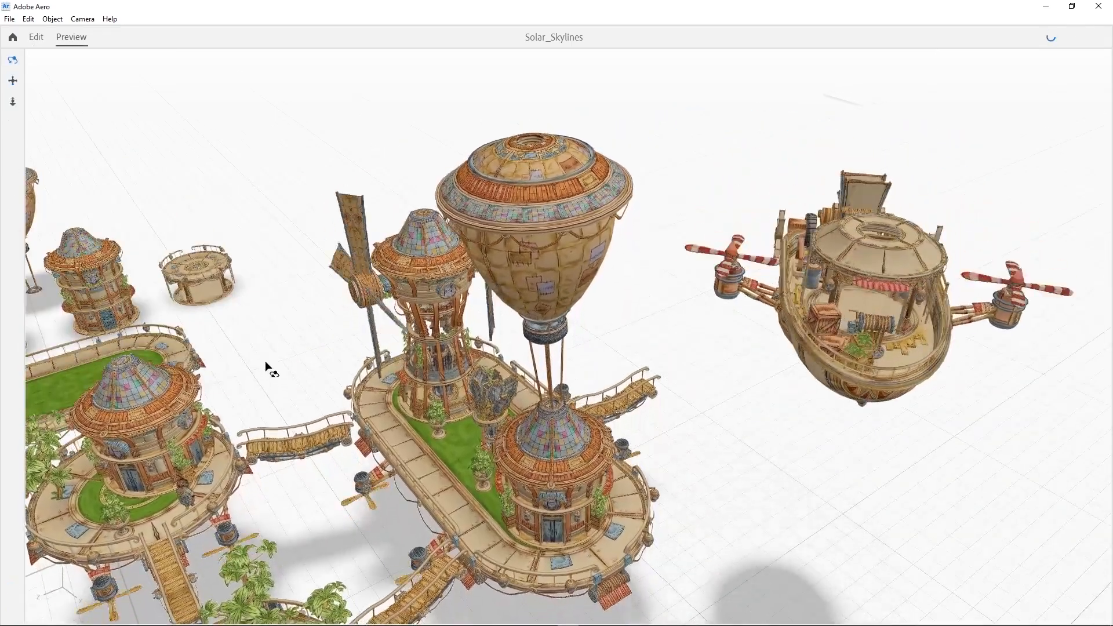
pyautogui.moveTo(258, 344); pyautogui.dragTo(258, 333)
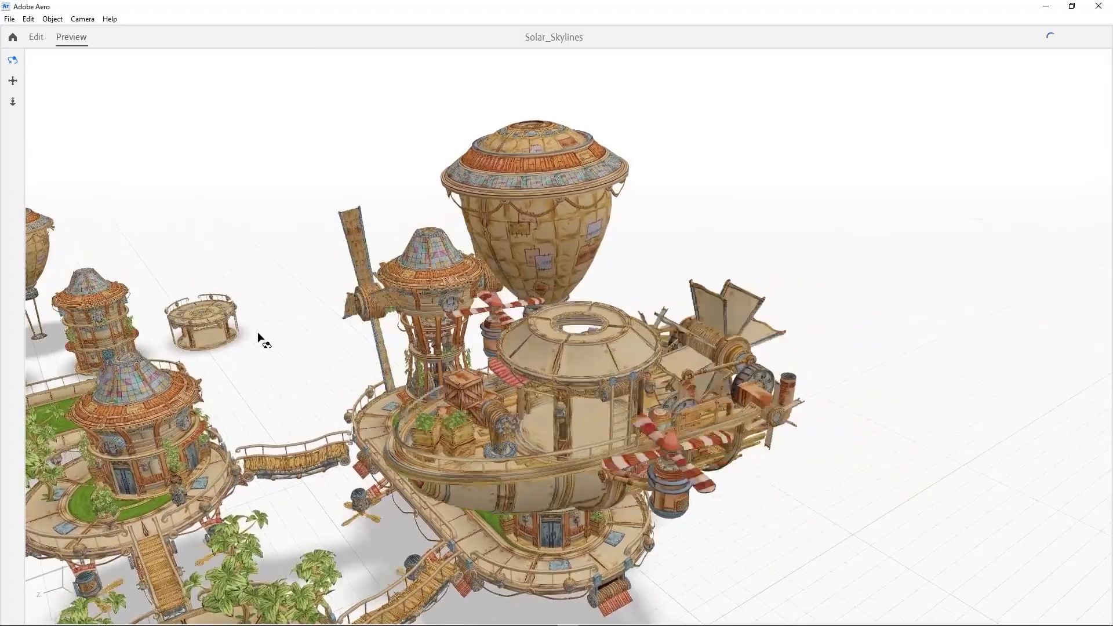
pyautogui.moveTo(385, 390); pyautogui.dragTo(409, 395)
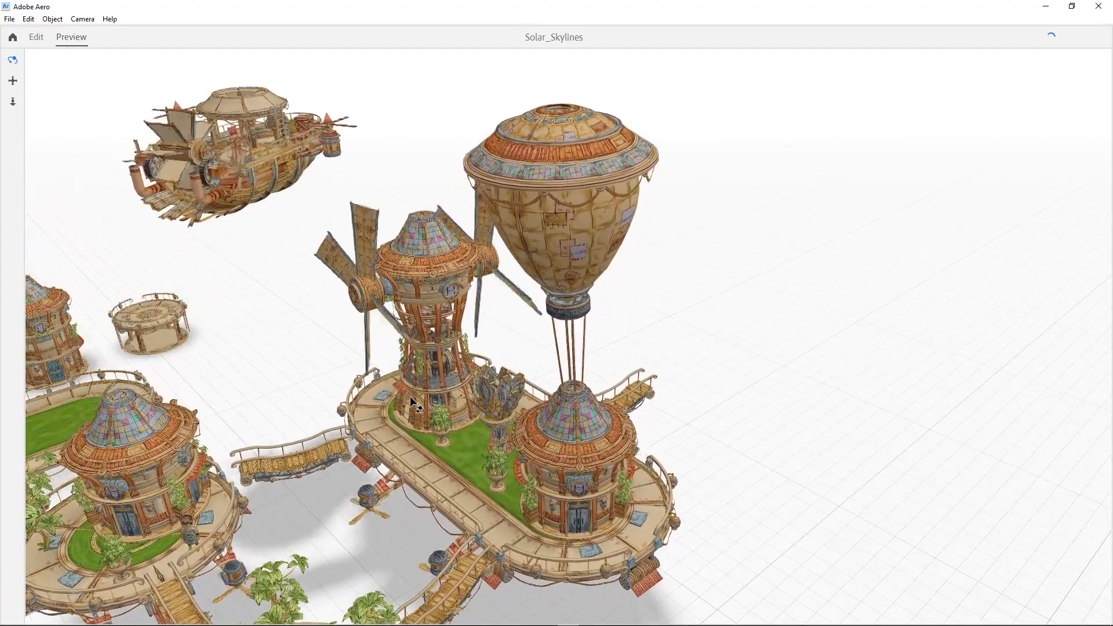
pyautogui.moveTo(409, 394)
pyautogui.mouseDown()
pyautogui.moveTo(390, 384)
pyautogui.moveTo(398, 371)
pyautogui.moveTo(373, 387)
pyautogui.moveTo(371, 398)
pyautogui.moveTo(396, 400)
pyautogui.mouseUp()
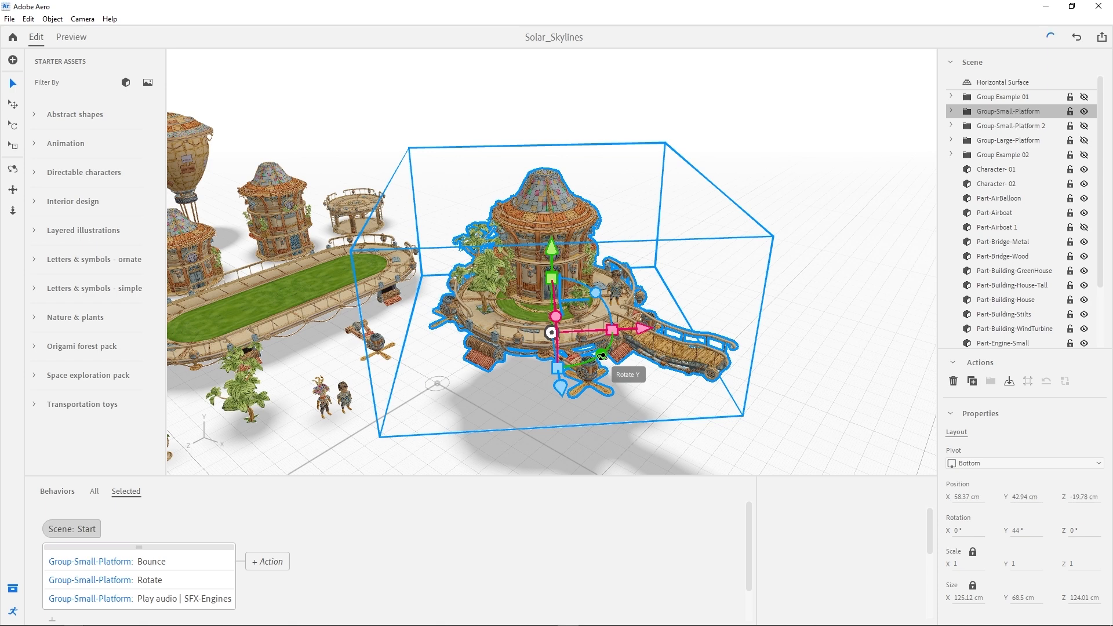
# - Change the Start trigger of Group-Small-Platform's actions to Proximity Enter
pyautogui.click(73, 530)
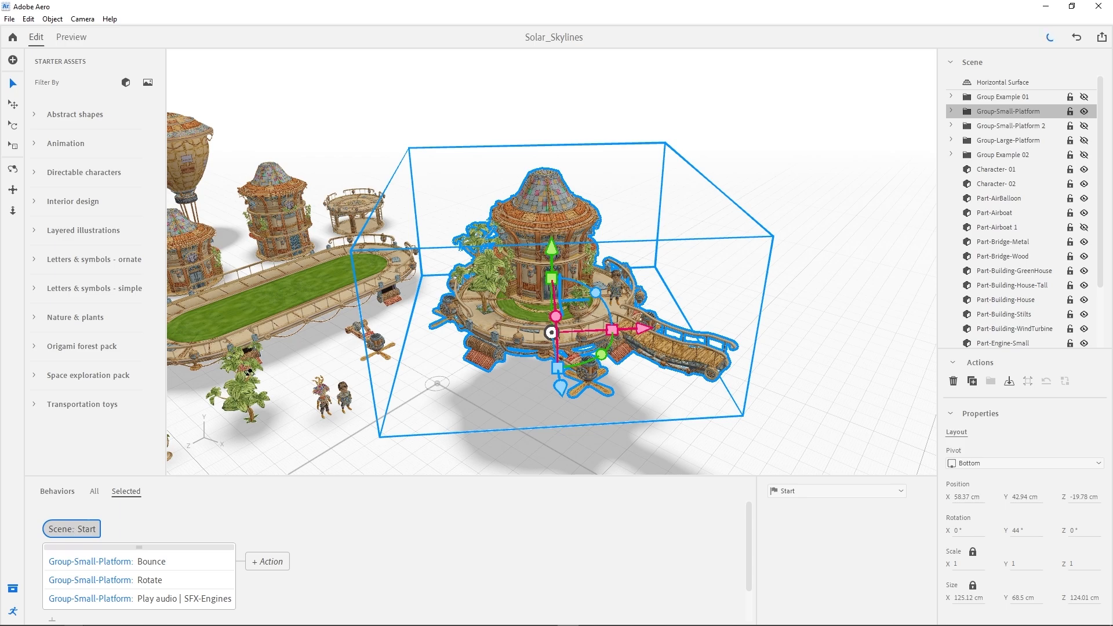
pyautogui.scroll(5, 404, 290)
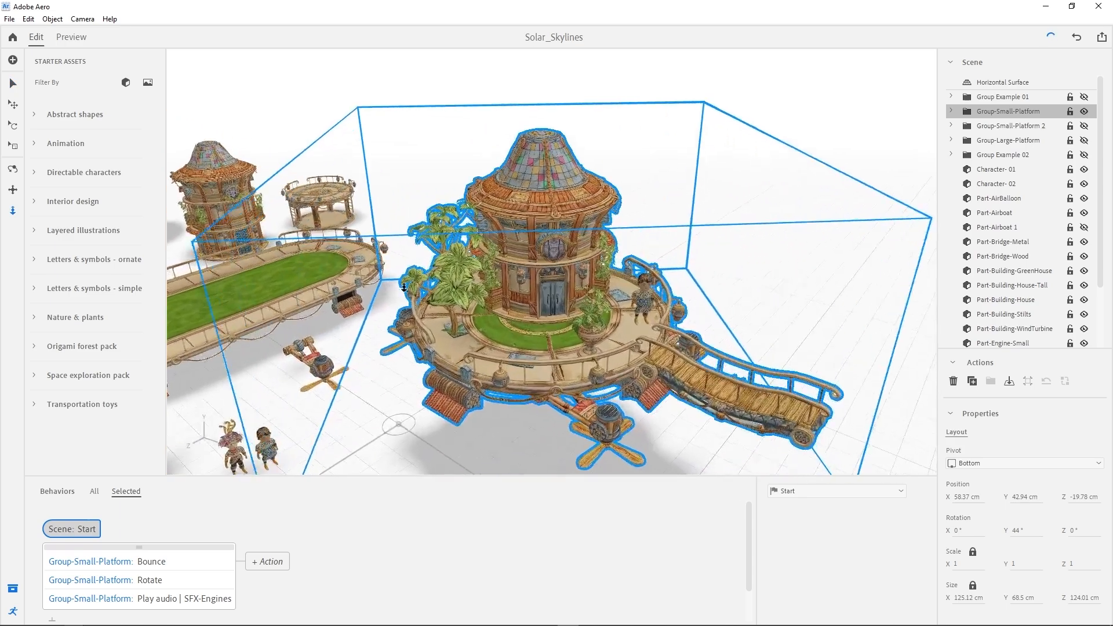
pyautogui.scroll(-6, 408, 307)
pyautogui.moveTo(415, 323); pyautogui.dragTo(415, 294)
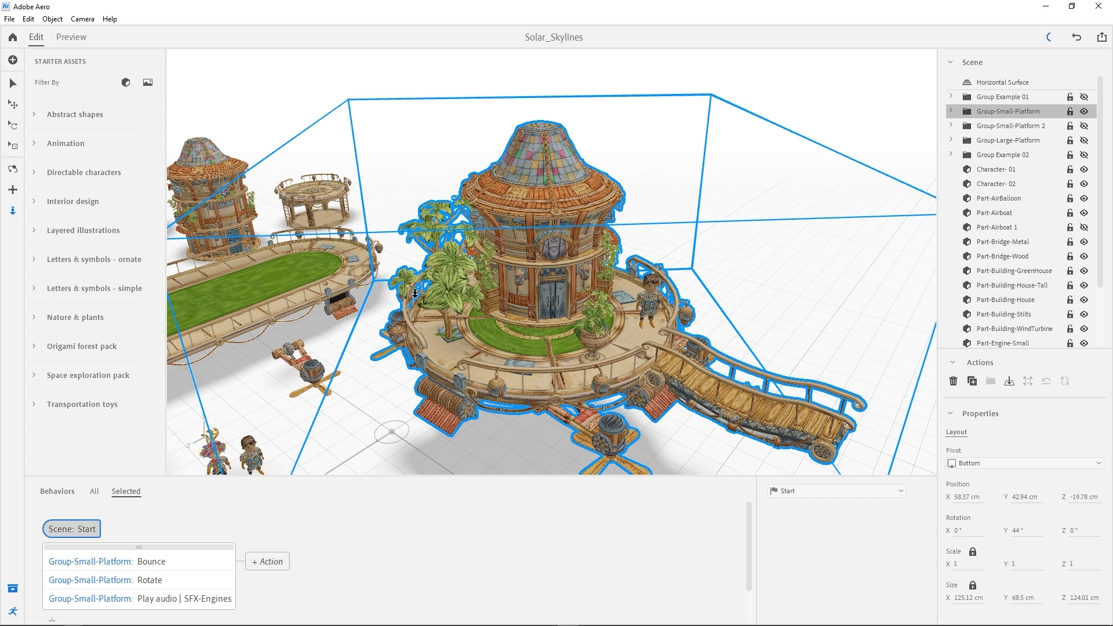
pyautogui.moveTo(414, 293); pyautogui.dragTo(416, 288)
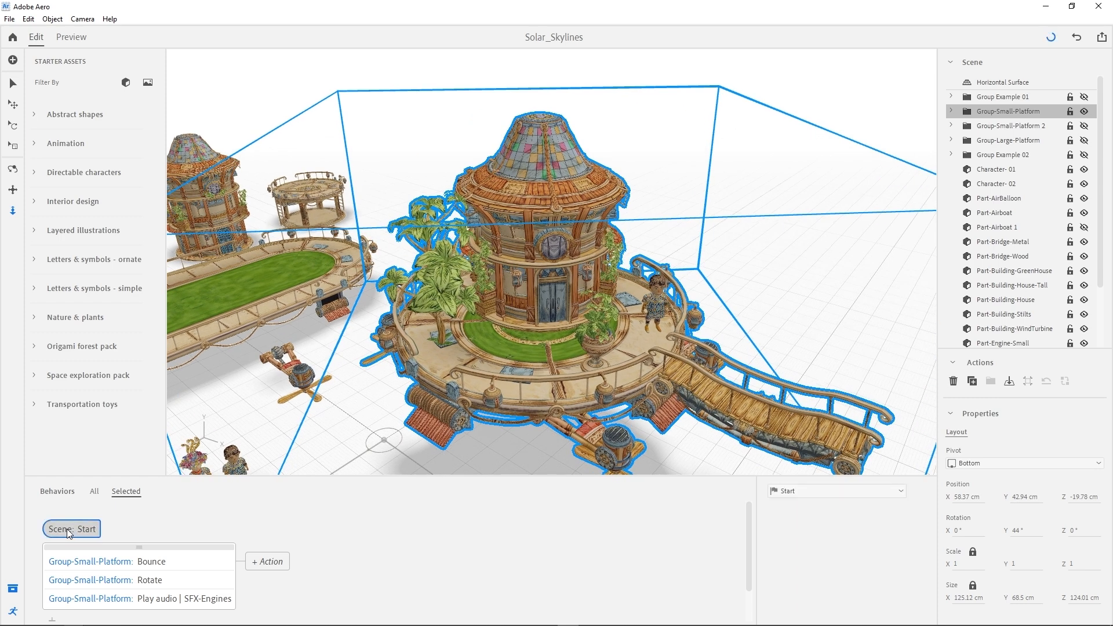
pyautogui.click(793, 505)
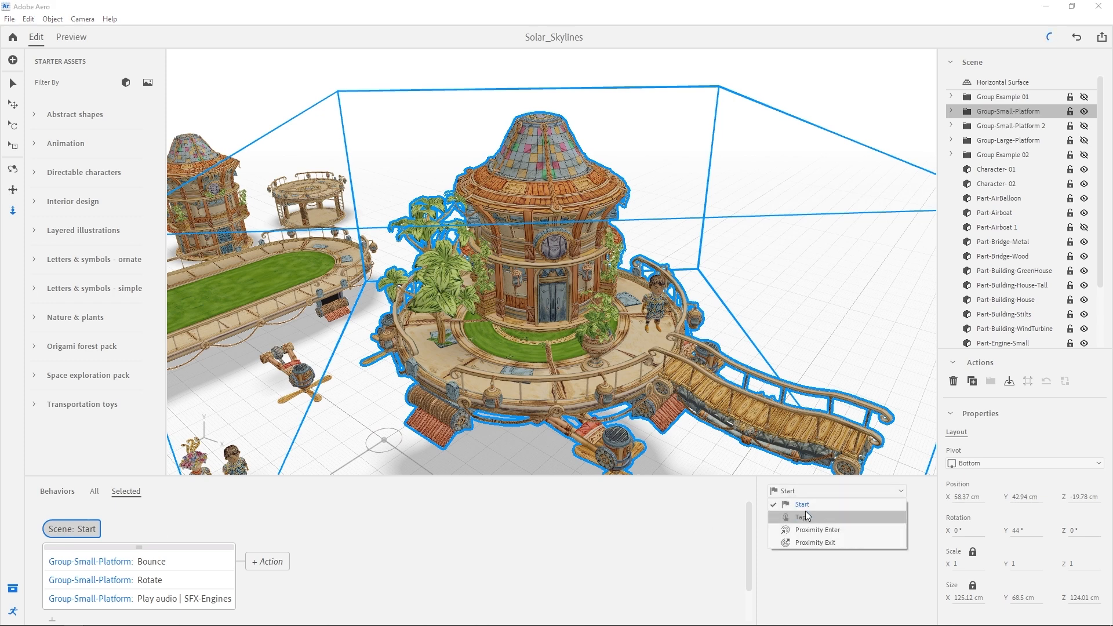
pyautogui.click(812, 530)
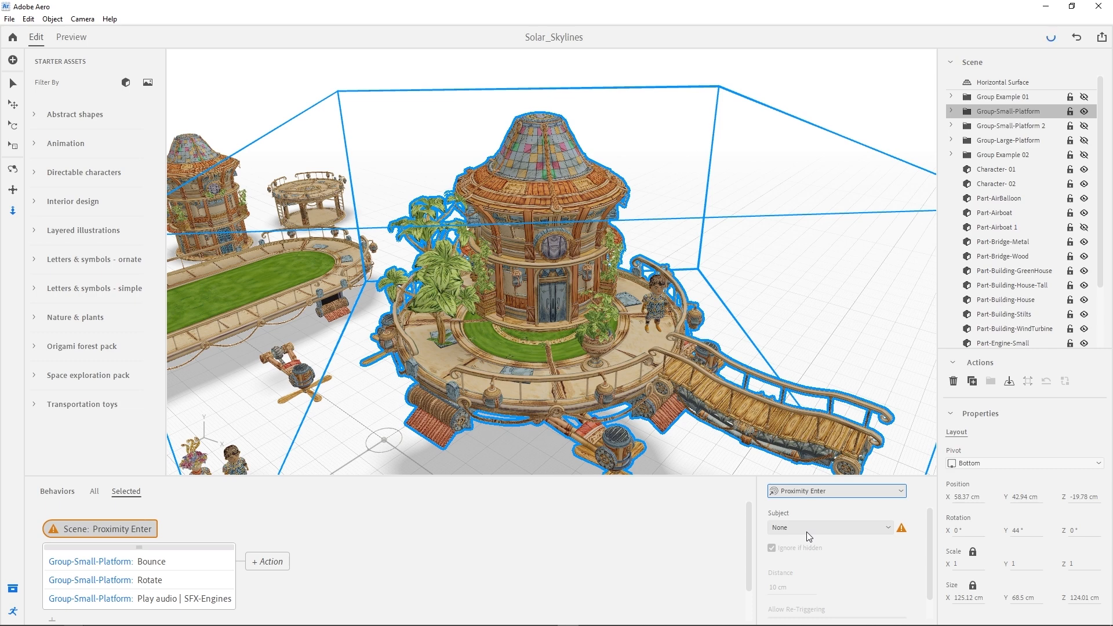
# - Set the Proximity Enter trigger's subject to Group-Small-Platform and change its distance to 3 cm
pyautogui.click(807, 531)
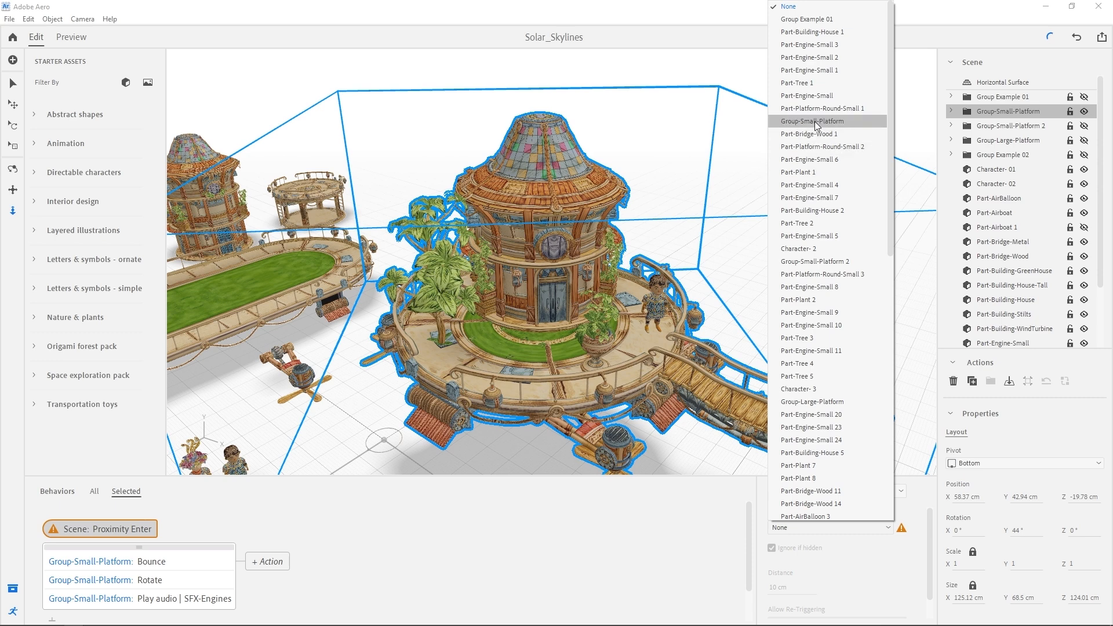
pyautogui.click(813, 122)
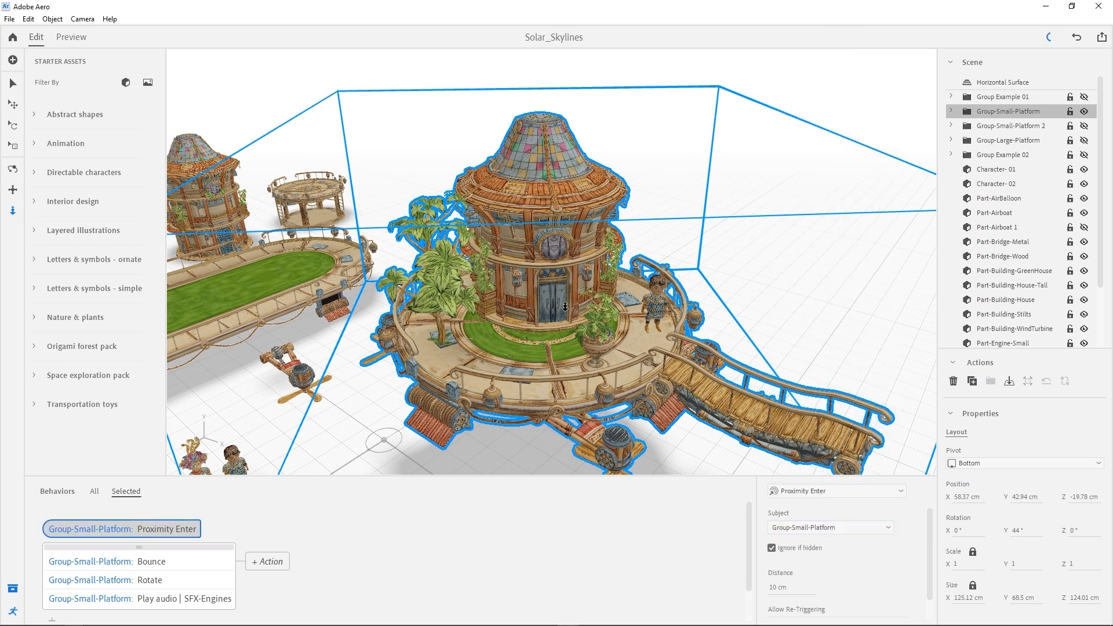
pyautogui.moveTo(928, 542); pyautogui.dragTo(927, 562)
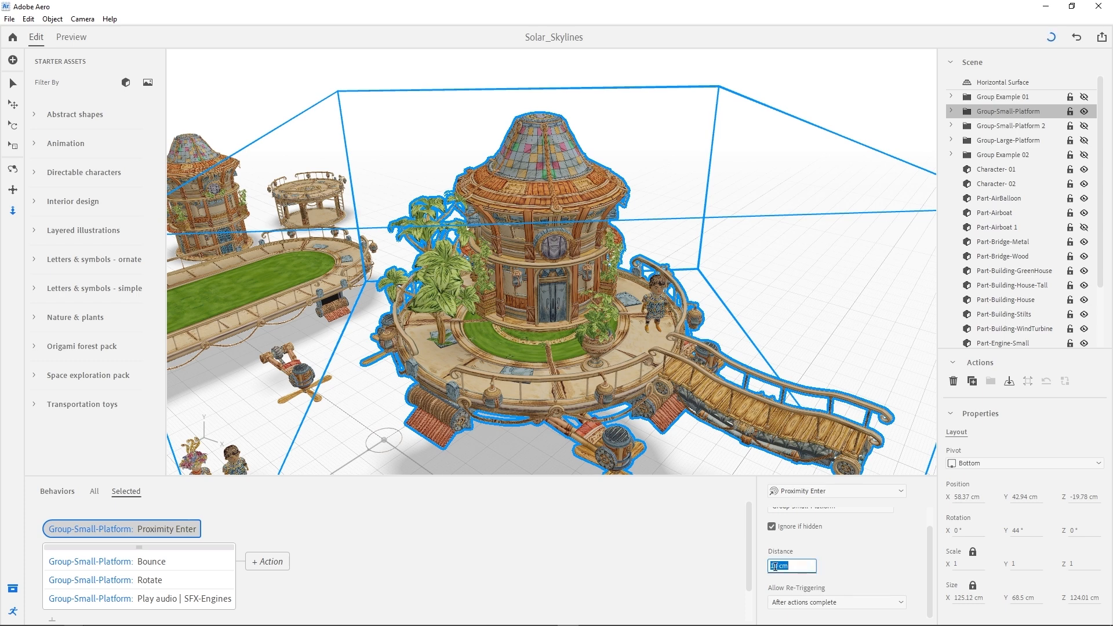
pyautogui.write('40')
pyautogui.press('Return')
pyautogui.scroll(-5, 561, 344)
pyautogui.scroll(5, 561, 344)
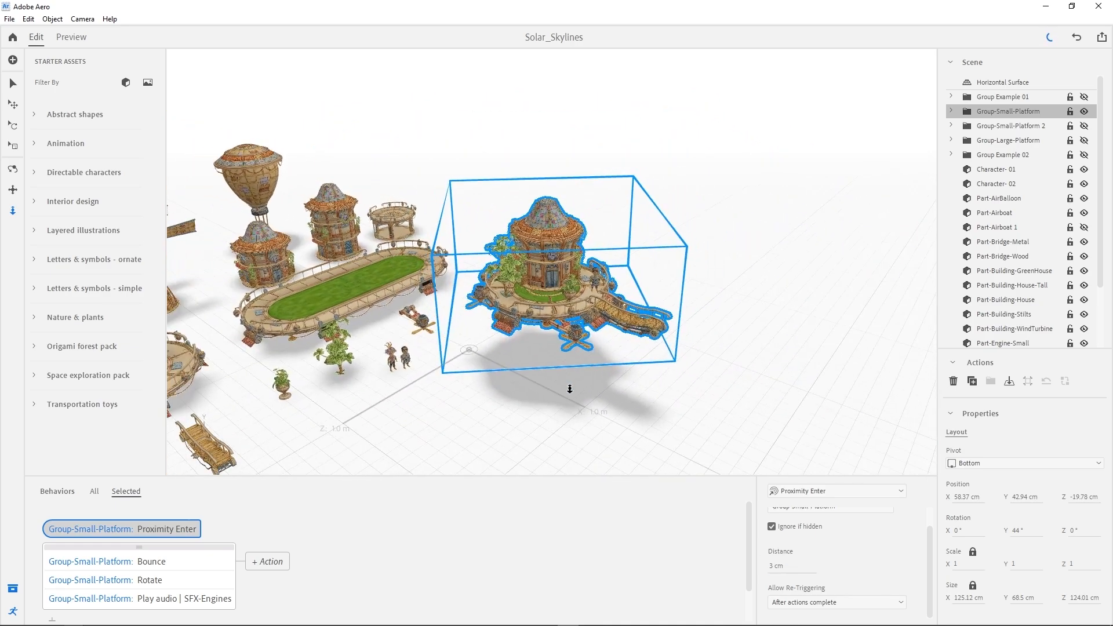
# - Set the Proximity Enter distance to 40 cm and Allow Re-Triggering to Never
pyautogui.moveTo(561, 238); pyautogui.dragTo(739, 452)
pyautogui.click(770, 565)
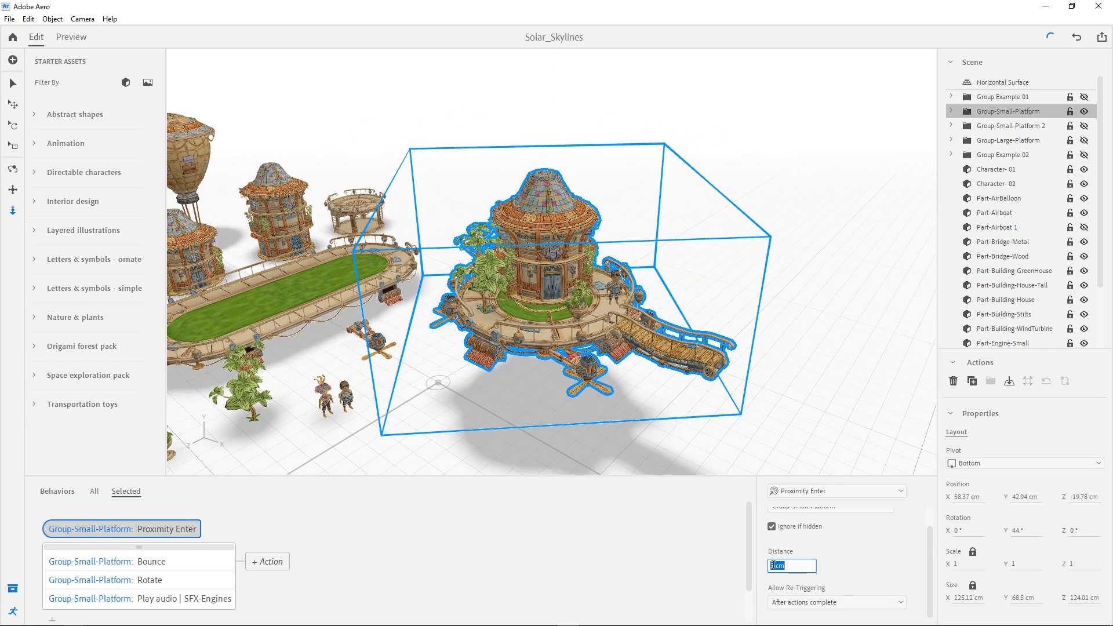
pyautogui.write('40')
pyautogui.press('Return')
pyautogui.click(872, 602)
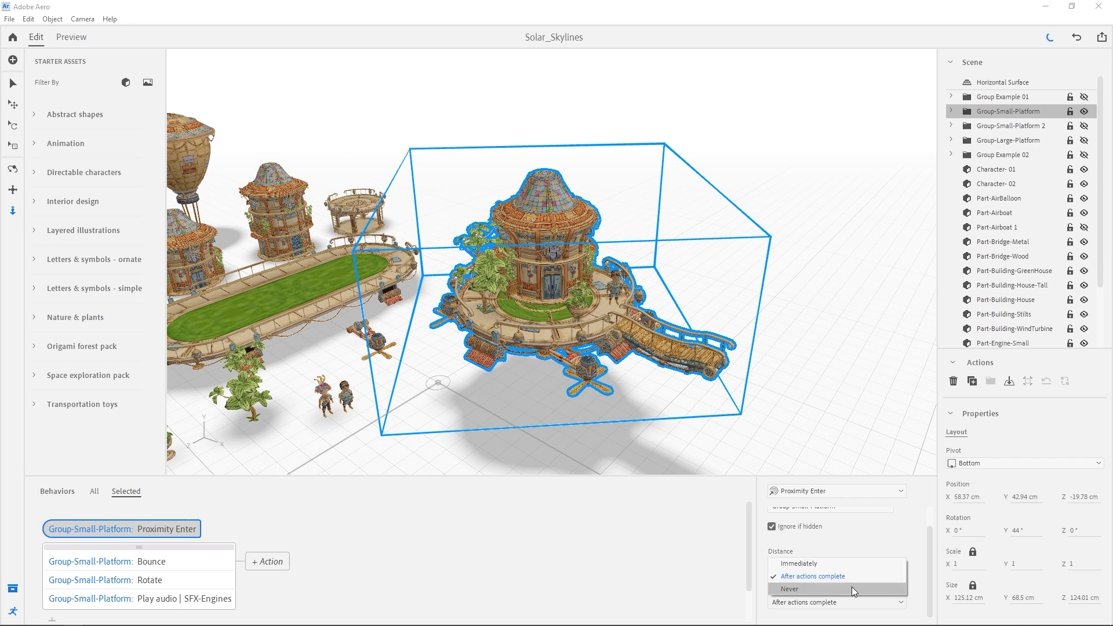
pyautogui.click(850, 587)
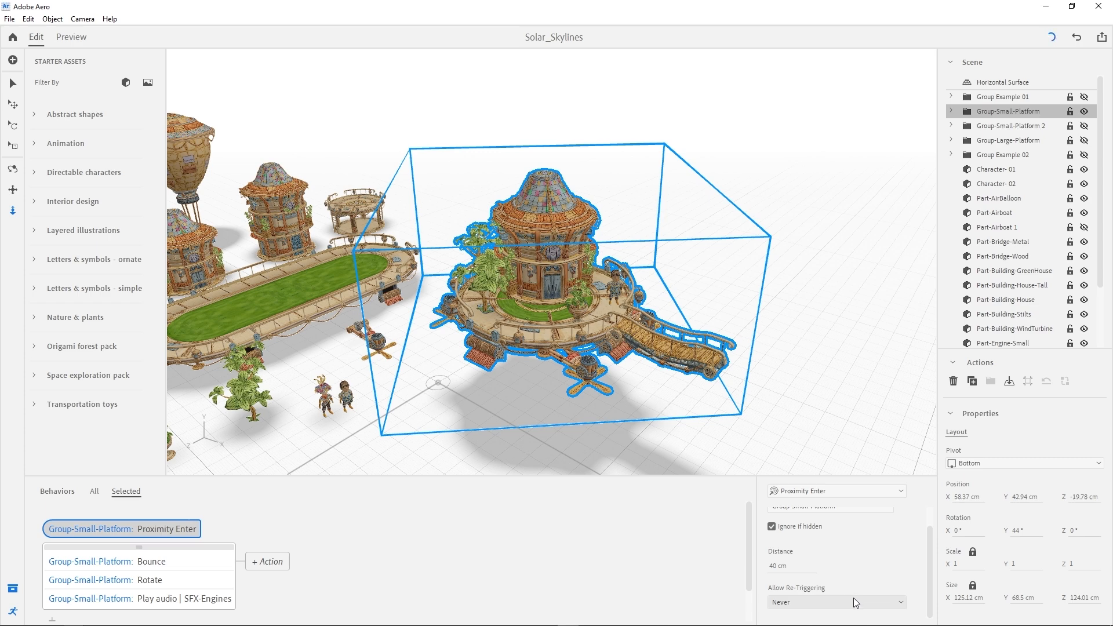
# - Add a Move action after Group-Small-Platform's parallel actions and lower the platform onto the ground at Y 0 cm
pyautogui.click(265, 562)
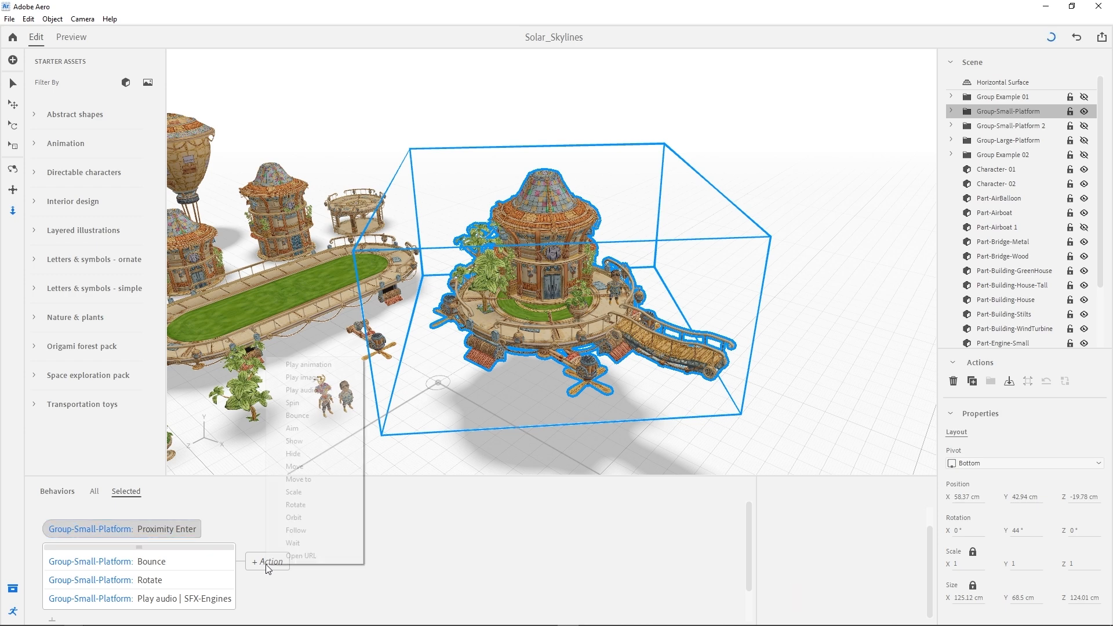
pyautogui.click(305, 467)
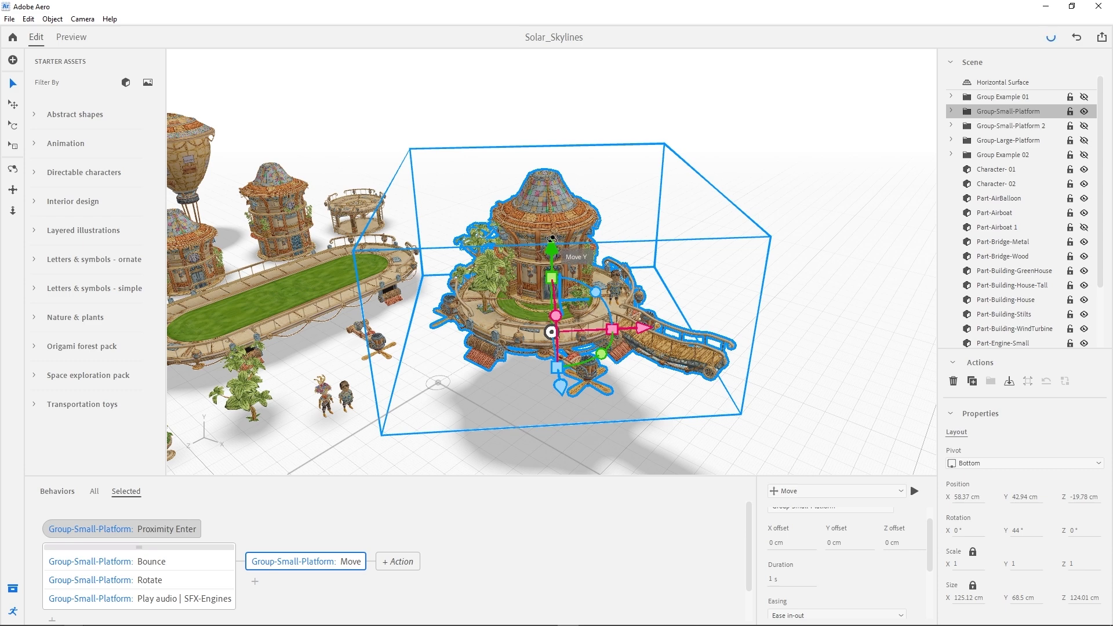
pyautogui.click(1008, 382)
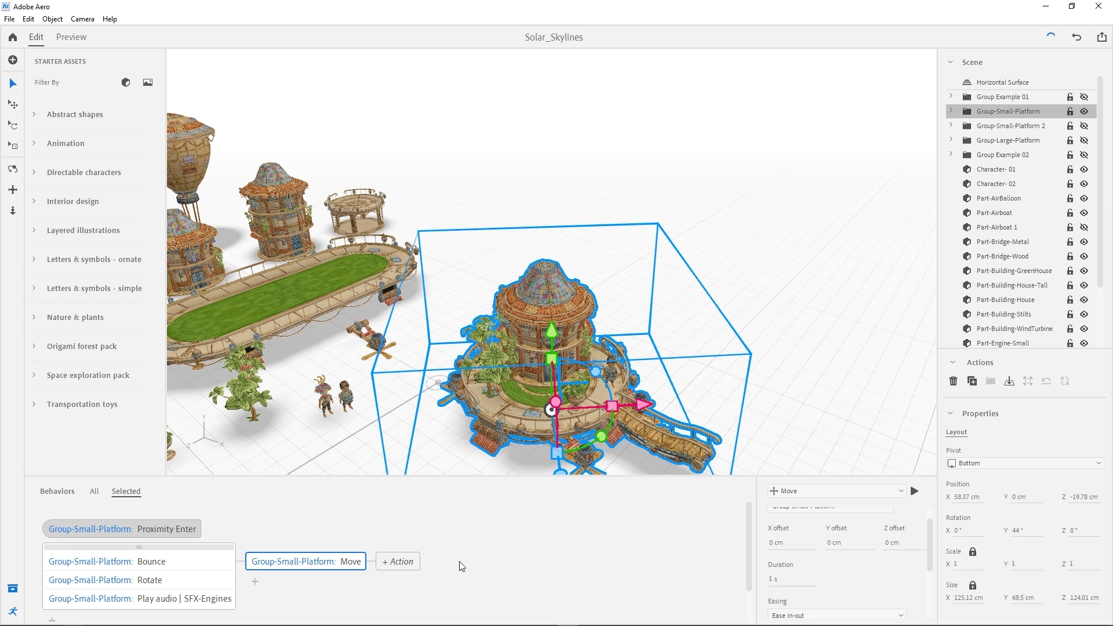
pyautogui.moveTo(931, 549); pyautogui.dragTo(930, 525)
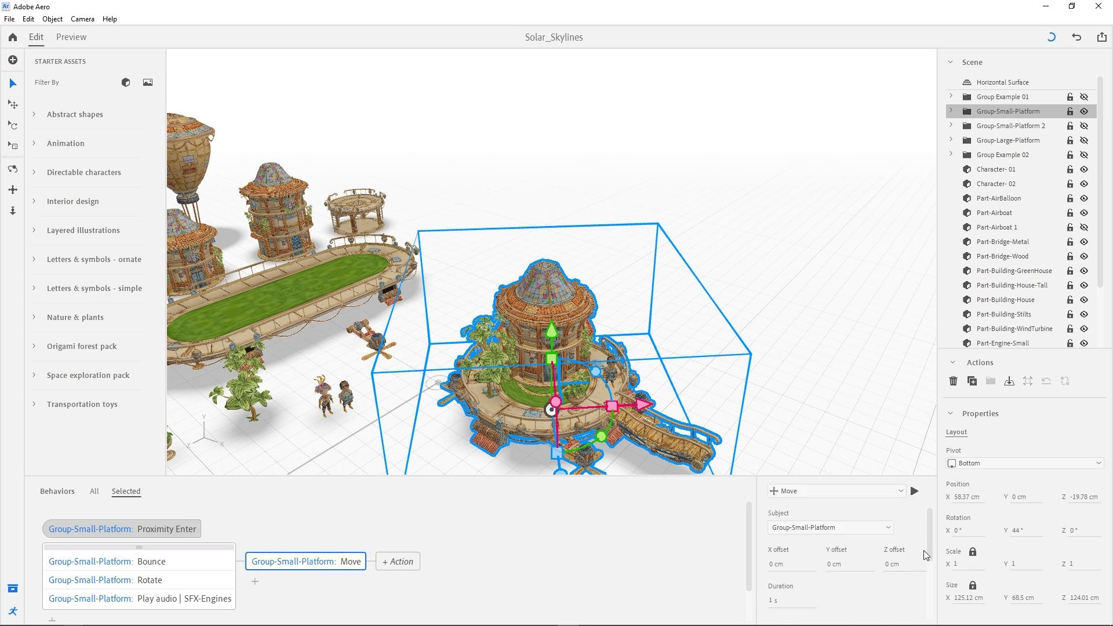
pyautogui.moveTo(930, 542); pyautogui.dragTo(931, 553)
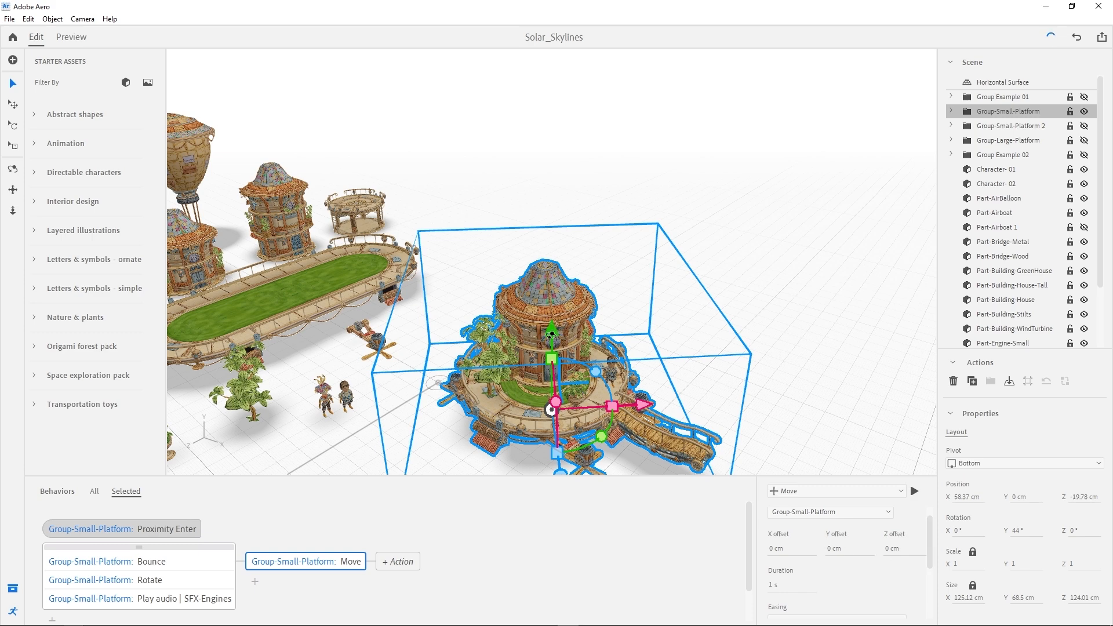
pyautogui.moveTo(551, 335); pyautogui.dragTo(555, 224)
pyautogui.hotkey('ctrl', 'z')
# - Try a 45 cm Y offset for the Move action, raise it to 50 cm, and play the move each time
pyautogui.click(830, 549)
pyautogui.write('45')
pyautogui.press('Return')
pyautogui.click(915, 491)
pyautogui.click(850, 548)
pyautogui.write('50')
pyautogui.press('Return')
pyautogui.click(914, 492)
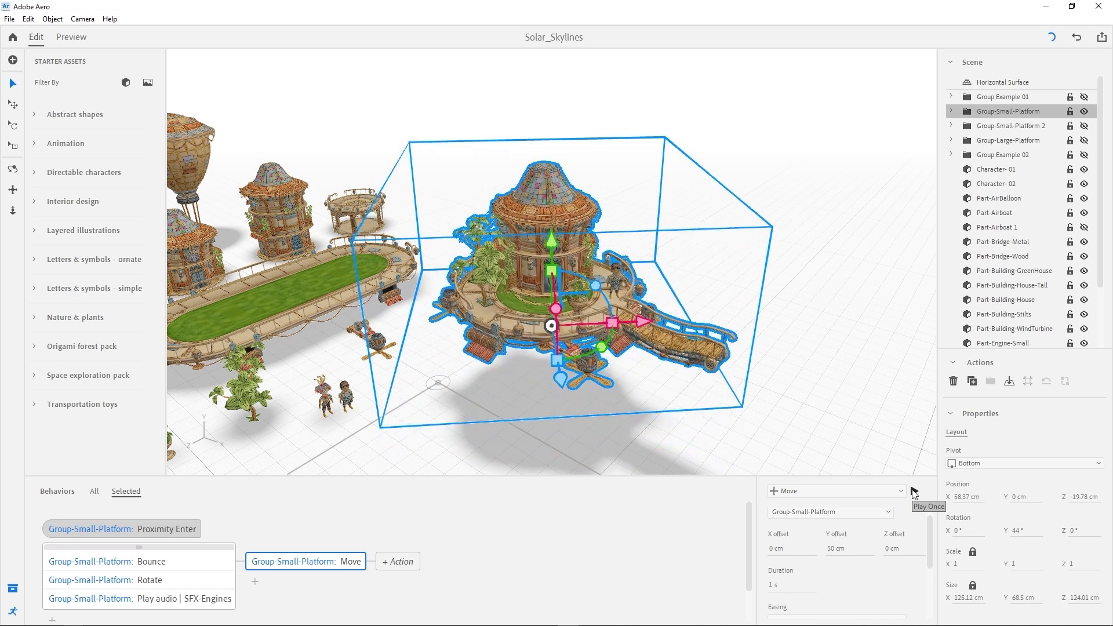
# - Set the Move action's duration to 5 s and play the action to check the slower rise
pyautogui.scroll(-1, 928, 545)
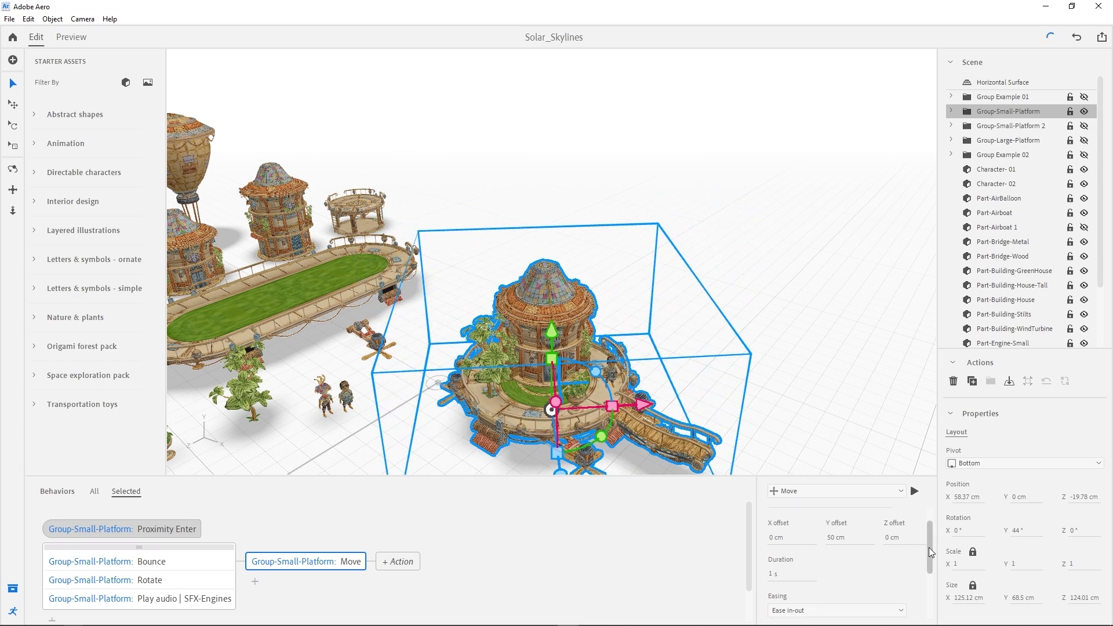
pyautogui.click(772, 568)
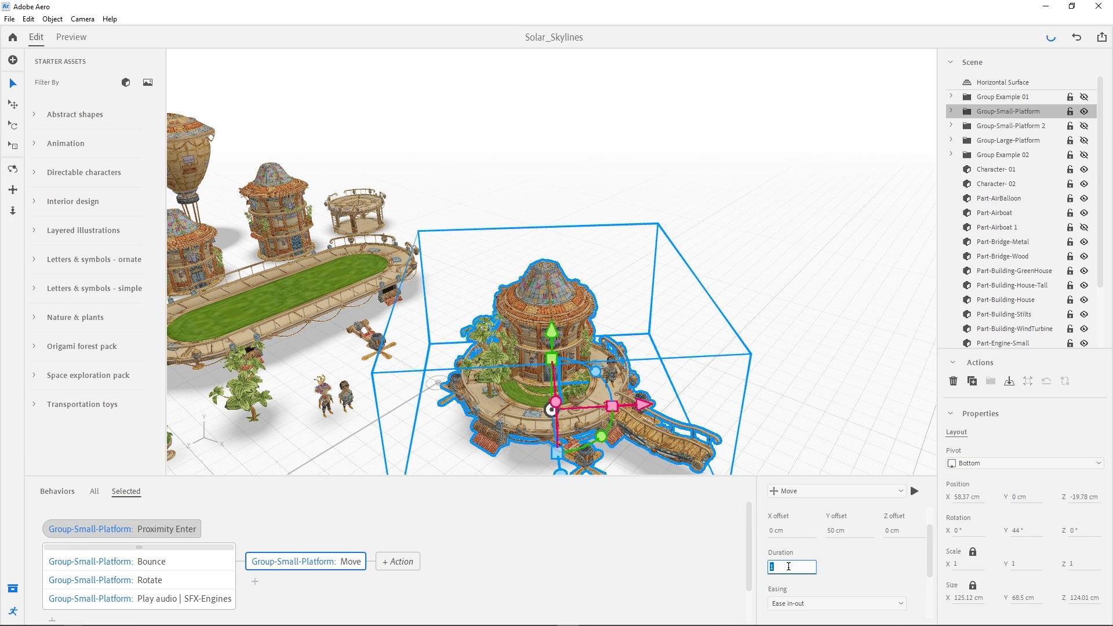
pyautogui.write('5')
pyautogui.press('Return')
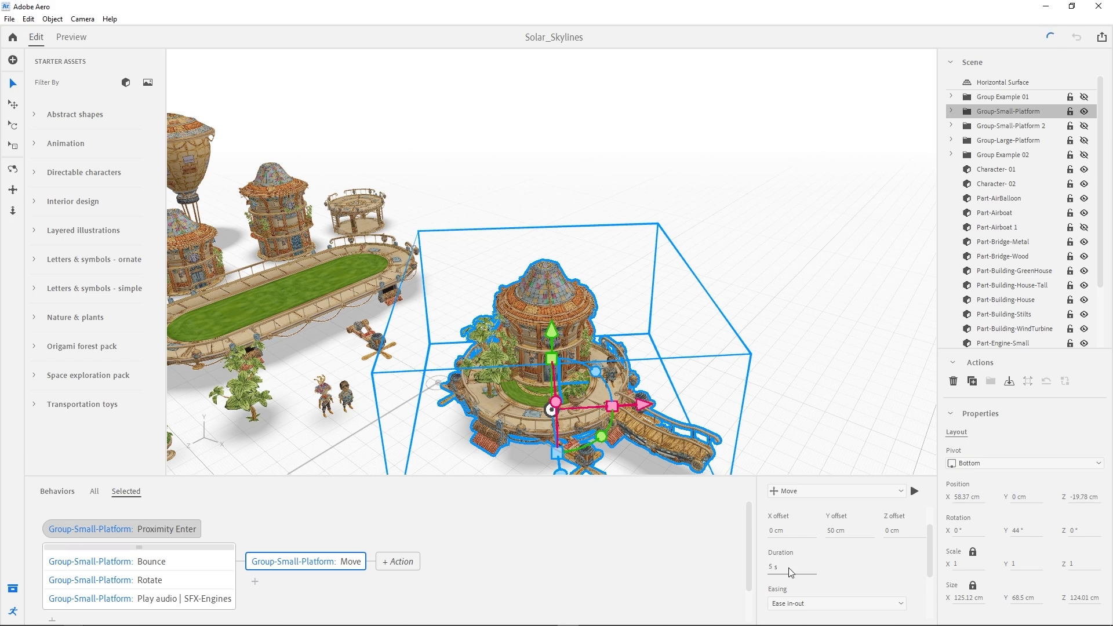
pyautogui.click(914, 491)
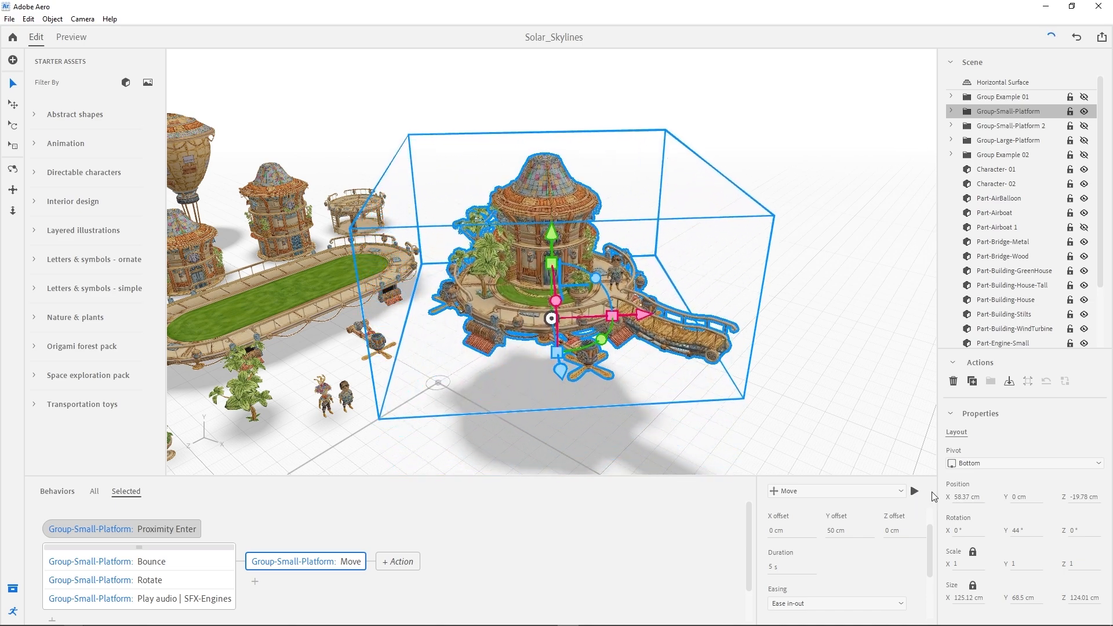
pyautogui.scroll(-3, 931, 539)
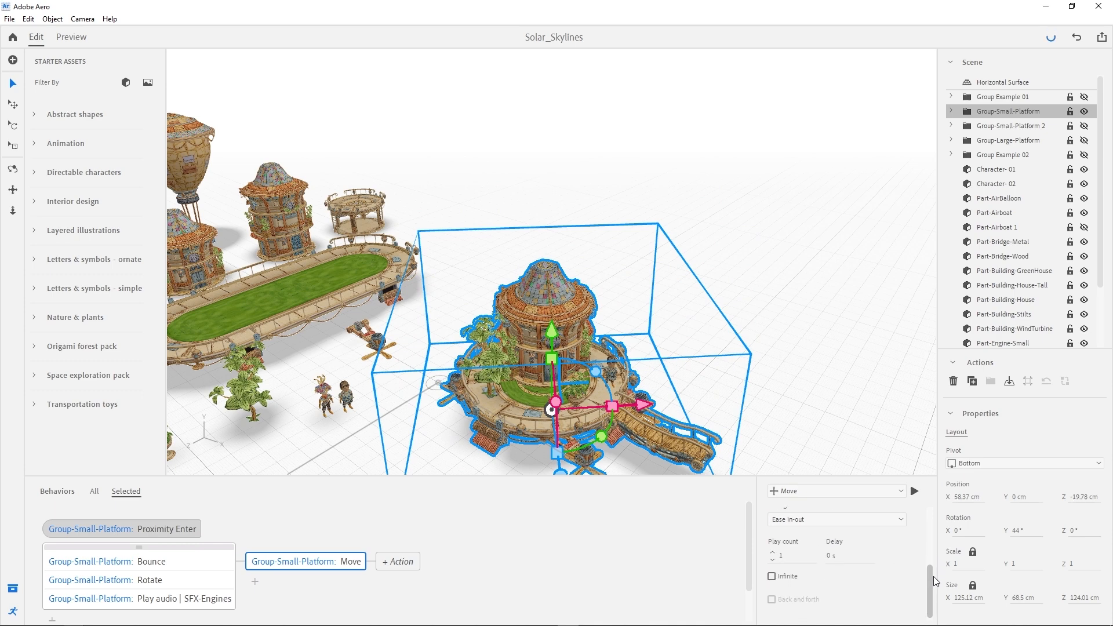
# - Reorder the behavior so the Move action runs before the parallel Bounce, Rotate and Play audio group
pyautogui.click(209, 555)
pyautogui.click(284, 561)
pyautogui.click(204, 554)
pyautogui.moveTo(124, 547); pyautogui.dragTo(377, 555)
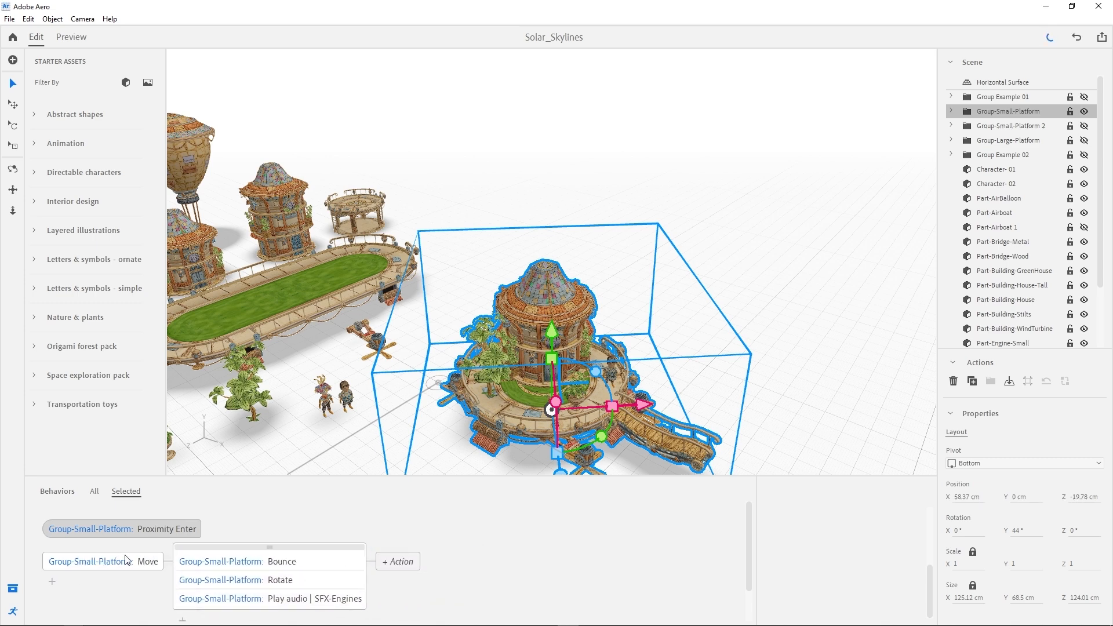
# - Review the Proximity Enter trigger, the Move action and the group of actions following it for Group-Small-Platform
pyautogui.click(110, 561)
pyautogui.click(202, 561)
pyautogui.click(114, 561)
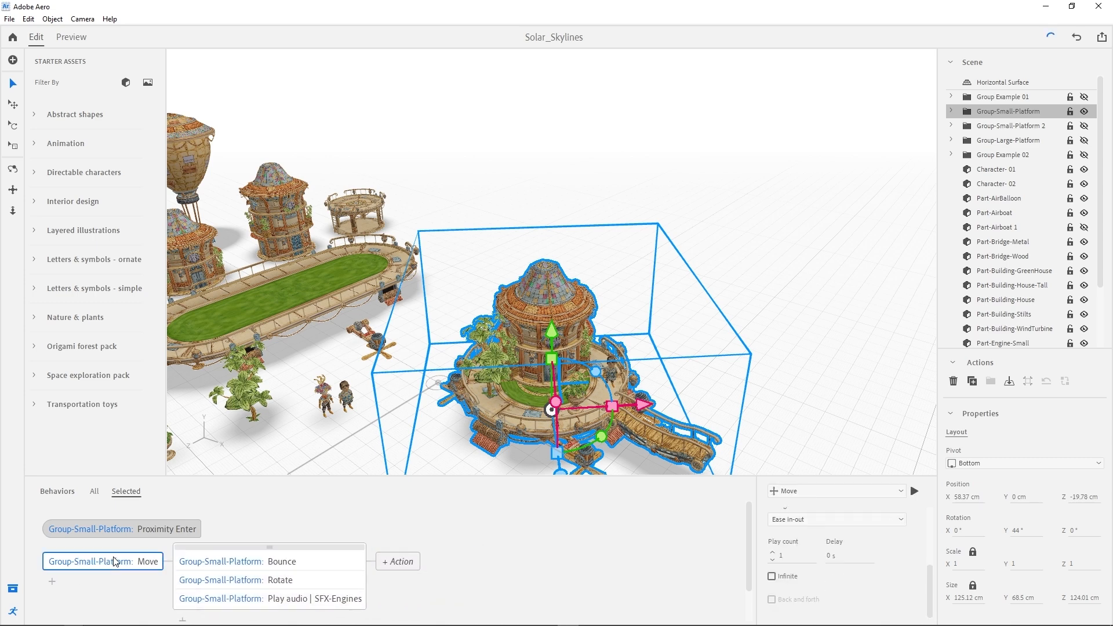
pyautogui.click(93, 530)
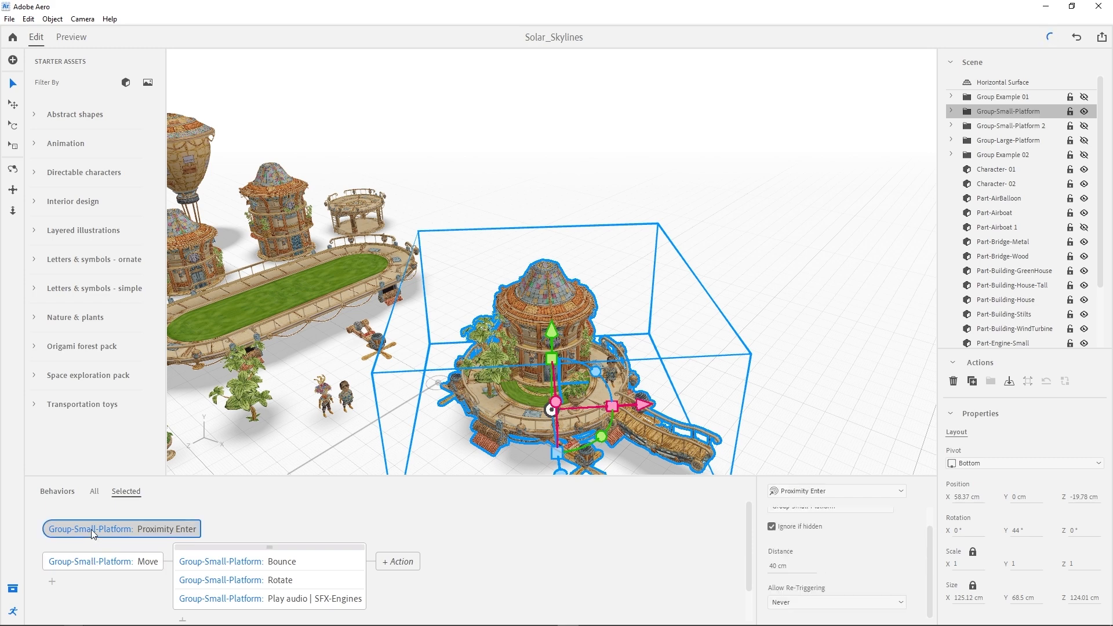
pyautogui.click(85, 563)
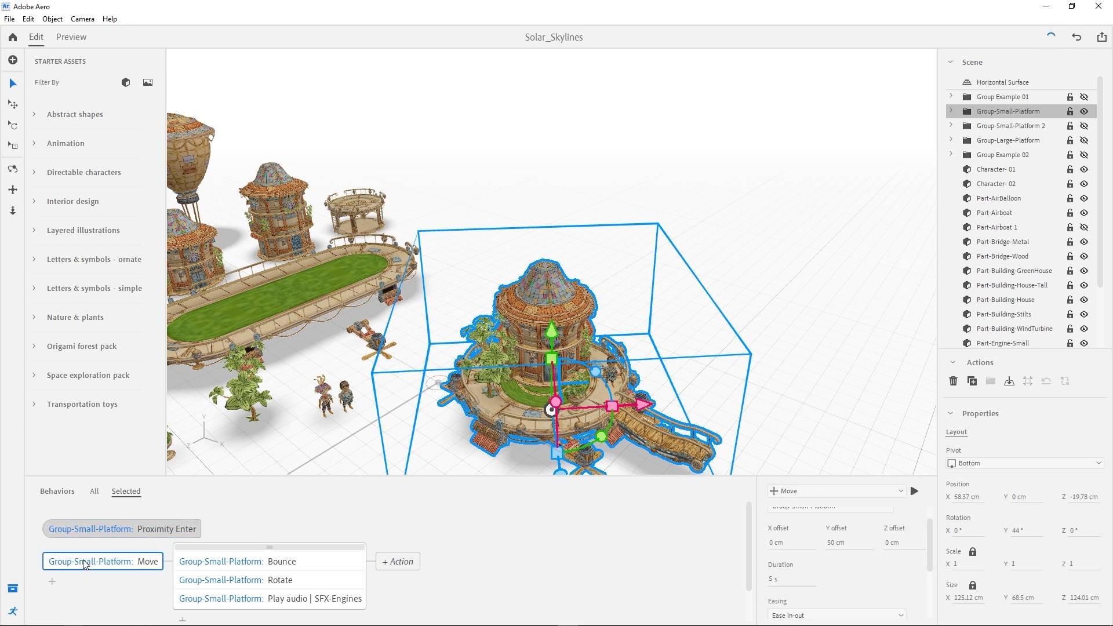
pyautogui.click(319, 554)
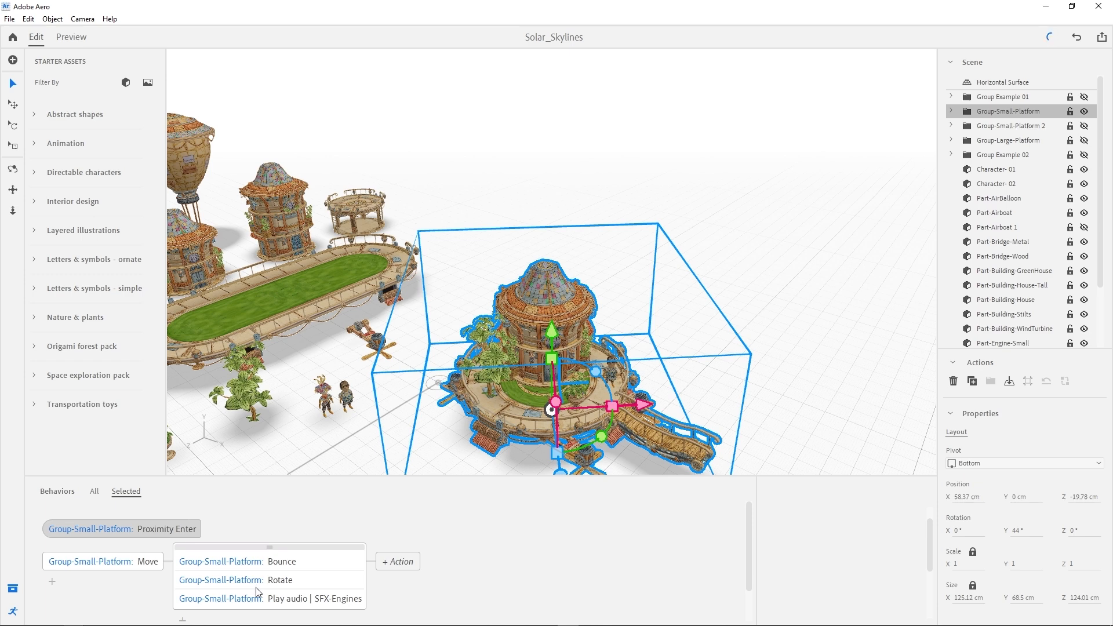
# - Take the SFX-Engines Play audio action out of the Bounce and Rotate group and make it parallel to the Move action
pyautogui.click(258, 602)
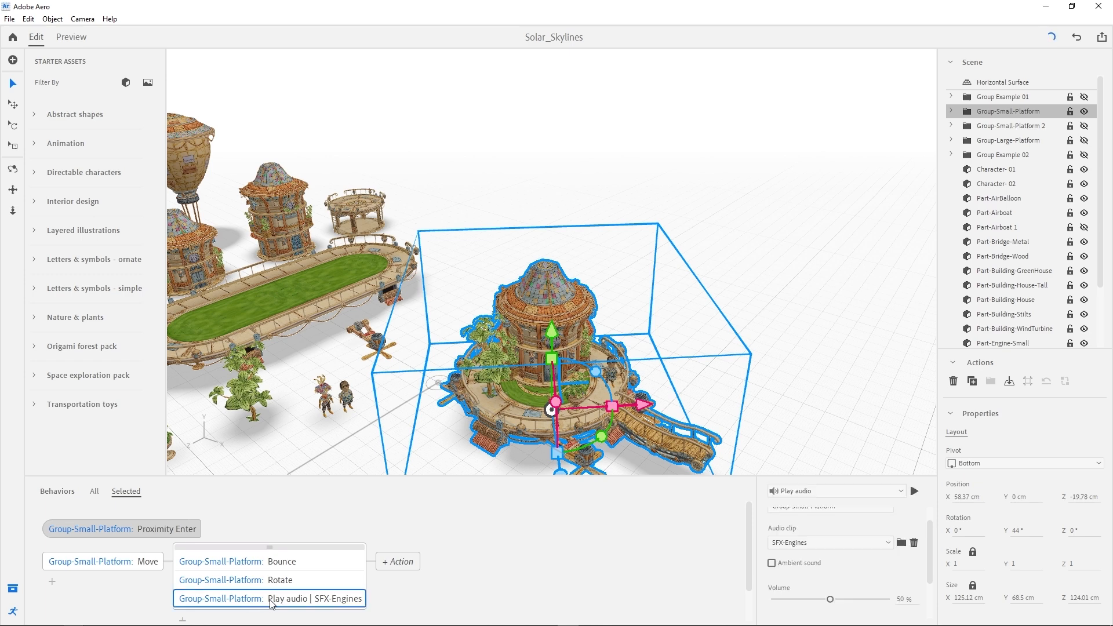
pyautogui.moveTo(242, 605); pyautogui.dragTo(96, 581)
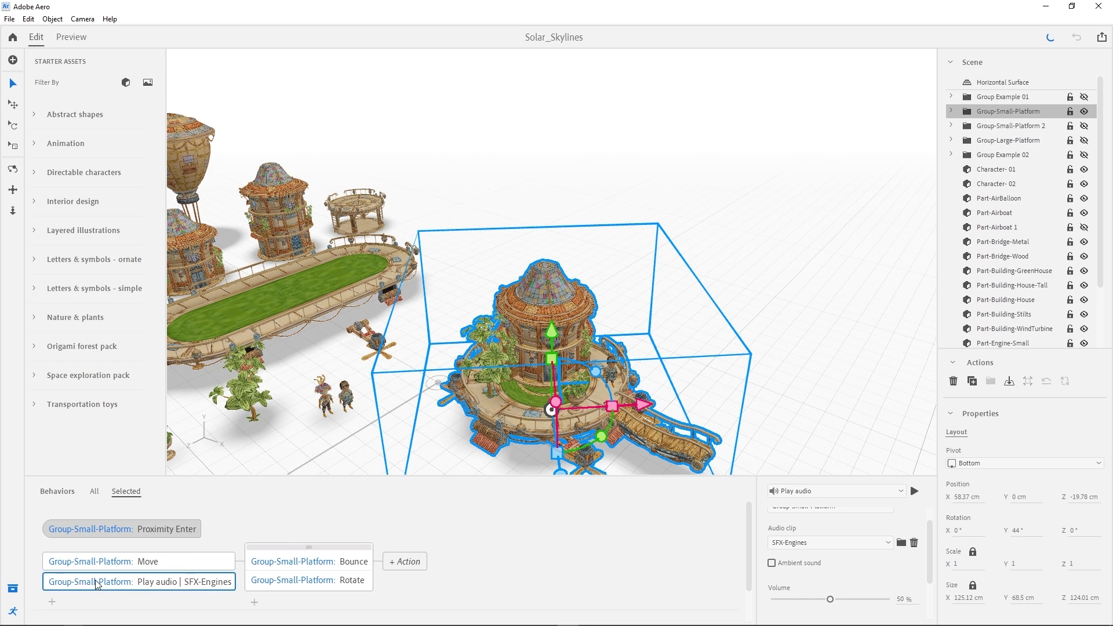
pyautogui.click(451, 585)
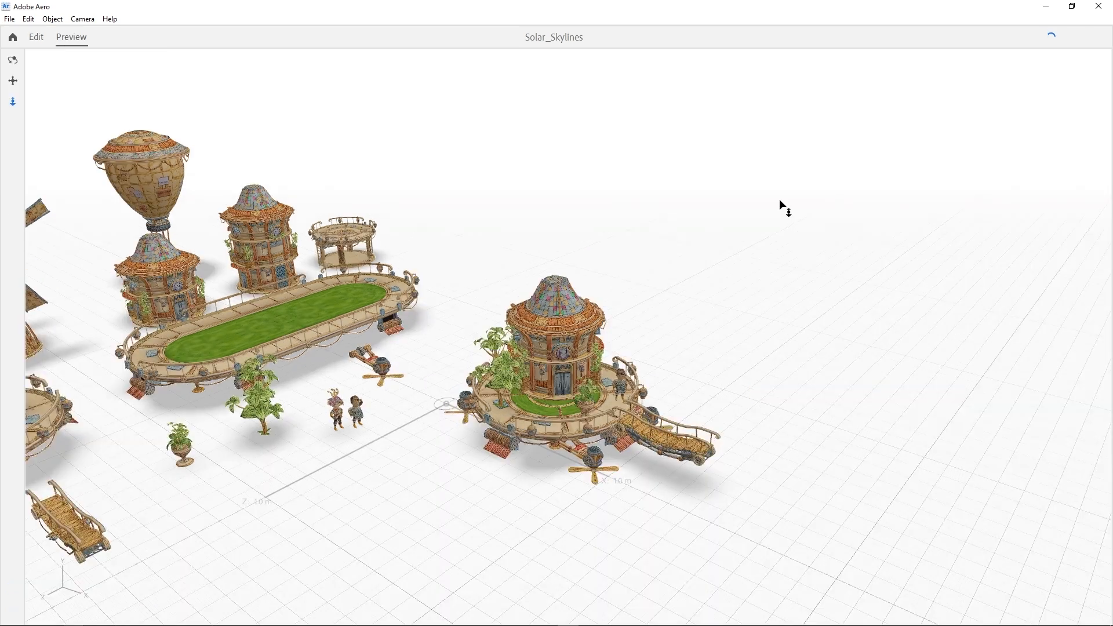
# - Preview the scene and bring the camera close to the small platform to test its proximity-triggered rise
pyautogui.moveTo(780, 201); pyautogui.dragTo(713, 190)
pyautogui.press('2')
pyautogui.press('3')
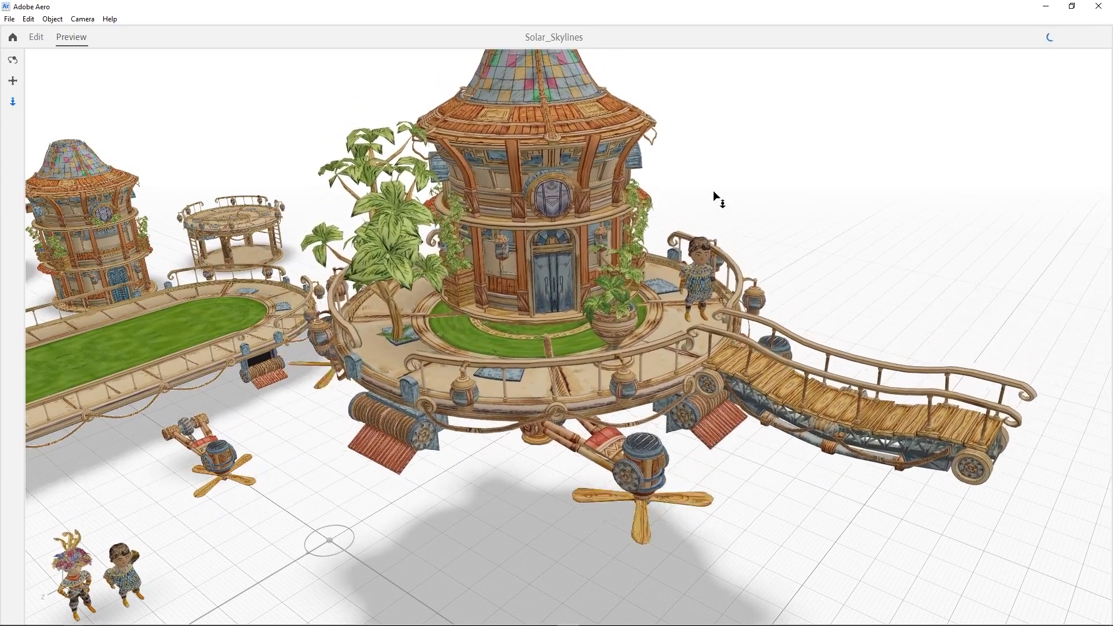
pyautogui.moveTo(713, 190); pyautogui.dragTo(794, 218)
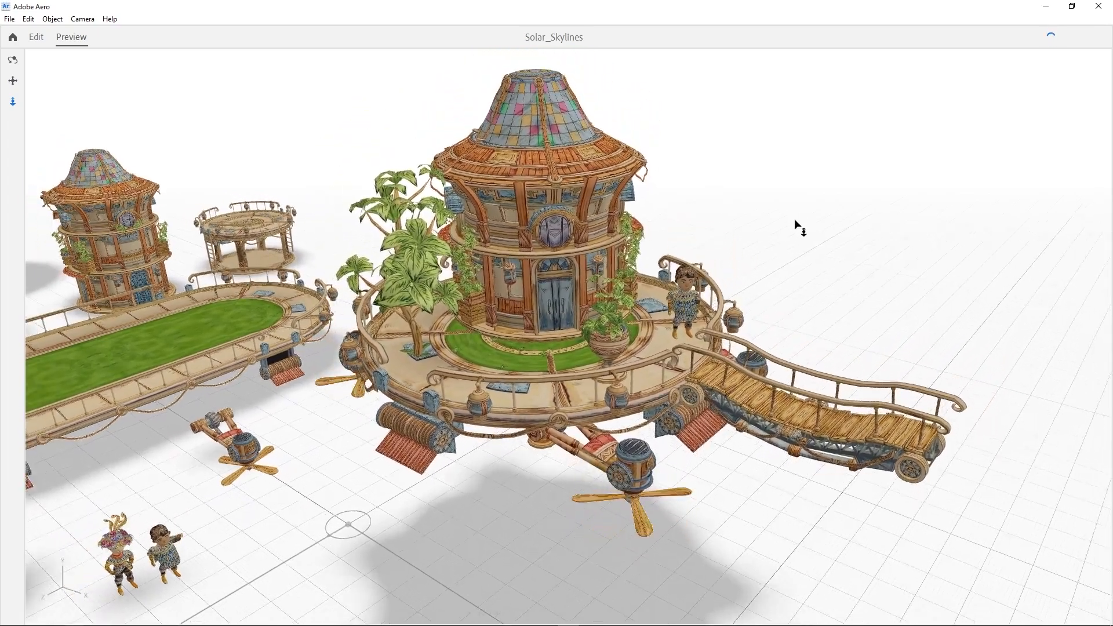